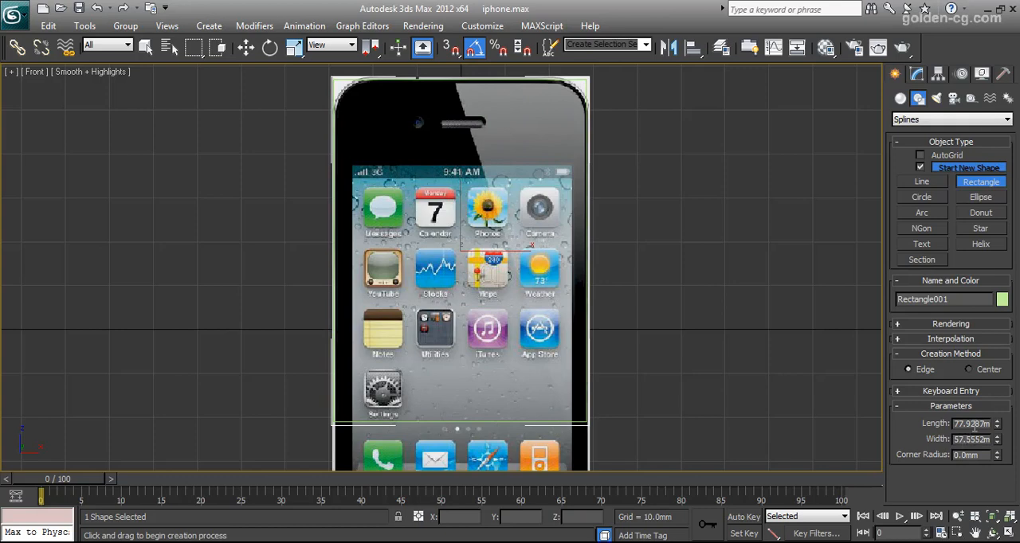
- Set the rectangle's length to 115.15 mm and its width to 58.55 mm
{"action": "double_click", "coordinate": [974, 424]}
{"action": "type", "text": "115.15"}
{"action": "key", "text": "Tab"}
{"action": "type", "text": "58"}
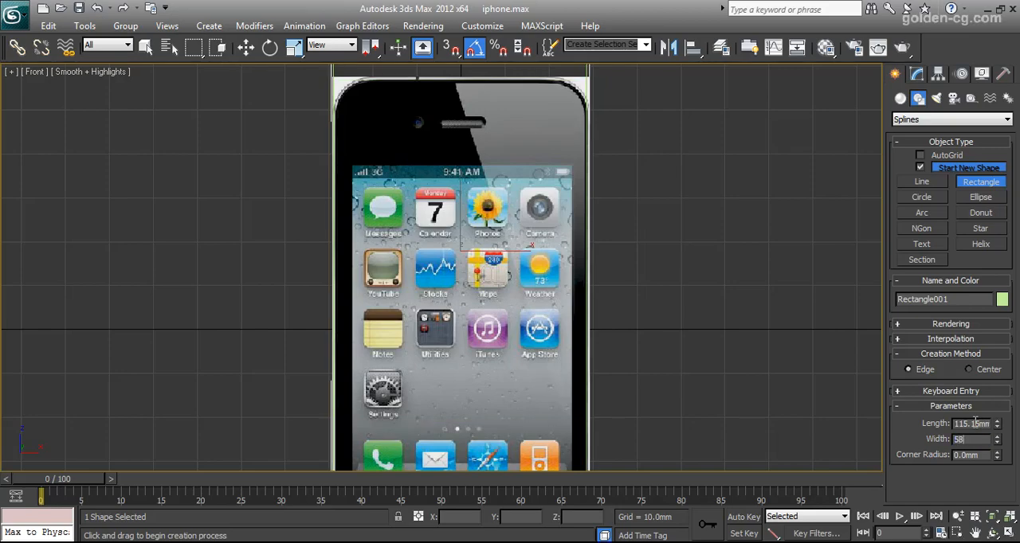
{"action": "key", "text": "Tab"}
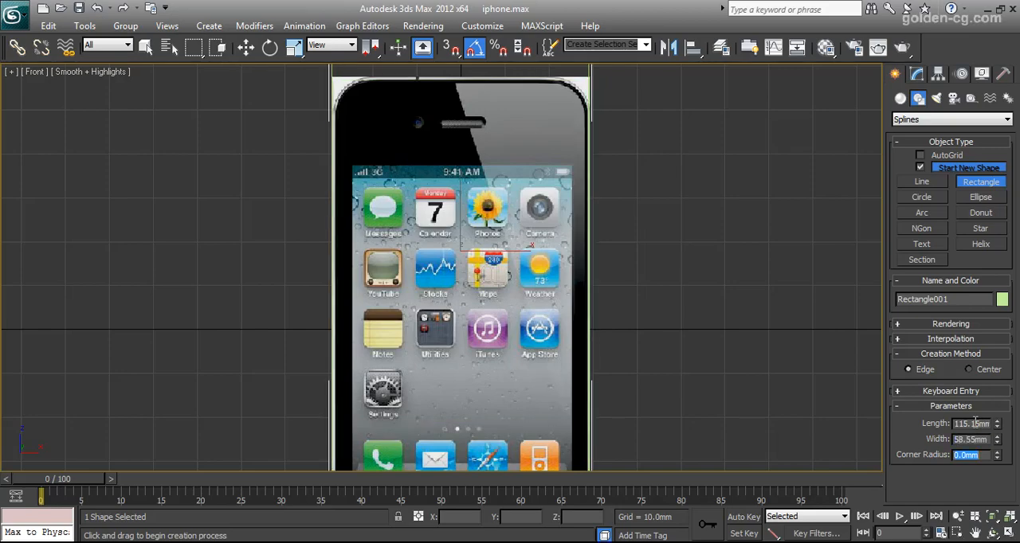
- Move the rectangle onto the world origin by resetting its Z position to 0 mm
{"action": "scroll", "coordinate": [587, 272], "scroll_direction": "down", "scroll_amount": 3}
{"action": "scroll", "coordinate": [586, 272], "scroll_direction": "down", "scroll_amount": 2}
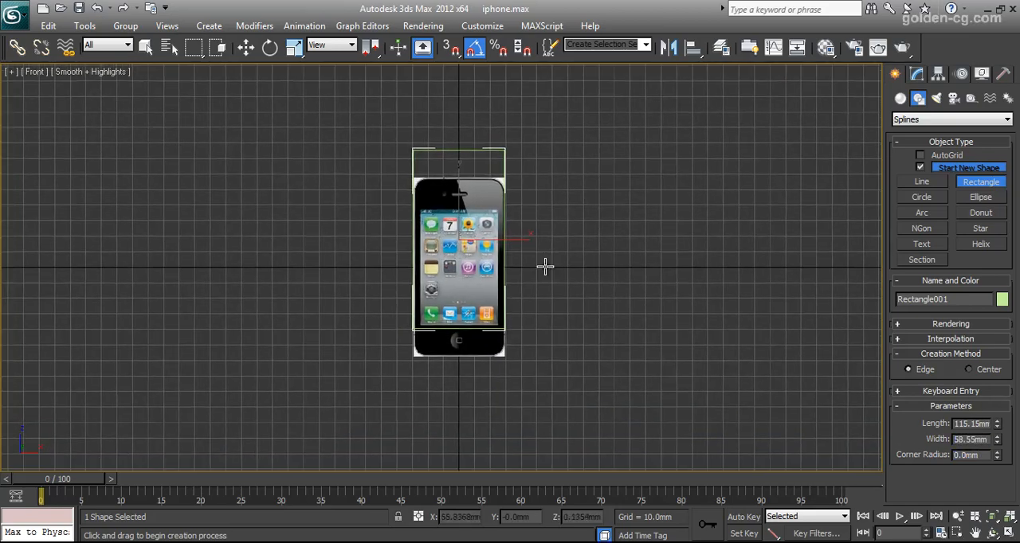
{"action": "left_click", "coordinate": [245, 47]}
{"action": "right_click", "coordinate": [485, 516]}
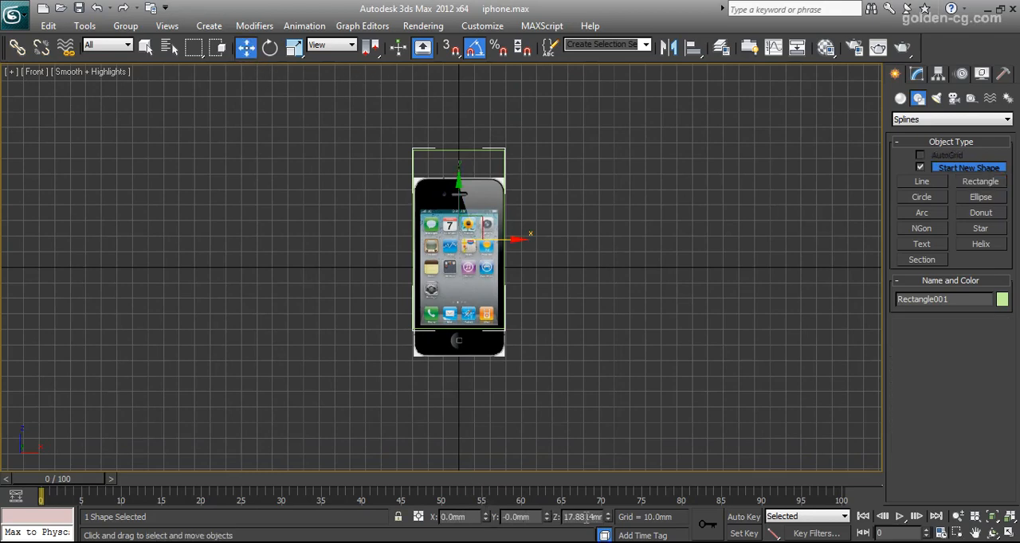
{"action": "right_click", "coordinate": [608, 520]}
- Round the rectangle's corners with a corner radius of 4.63 mm
{"action": "scroll", "coordinate": [478, 275], "scroll_direction": "up", "scroll_amount": 8}
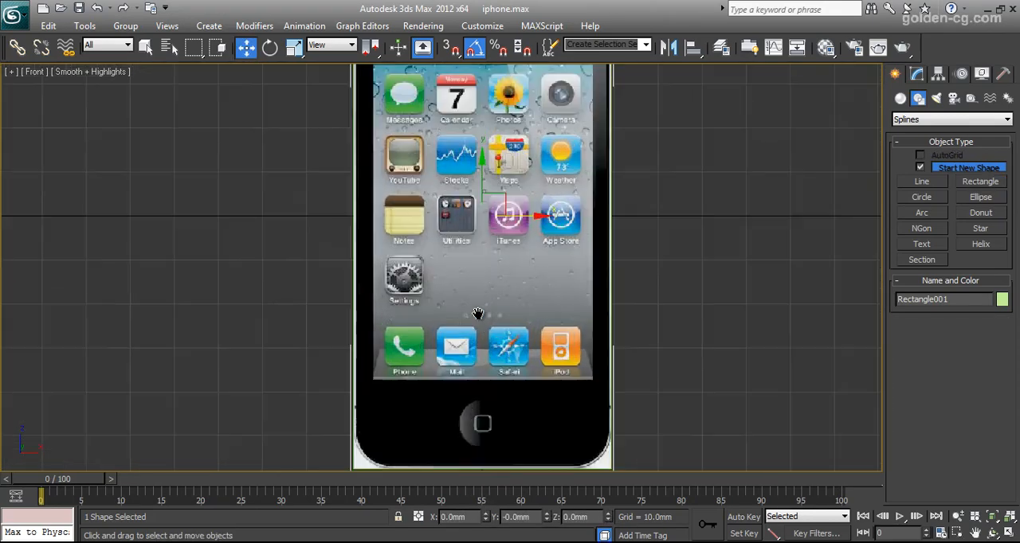
{"action": "scroll", "coordinate": [489, 301], "scroll_direction": "down", "scroll_amount": 2}
{"action": "middle_click_drag", "start_coordinate": [478, 319], "coordinate": [493, 433]}
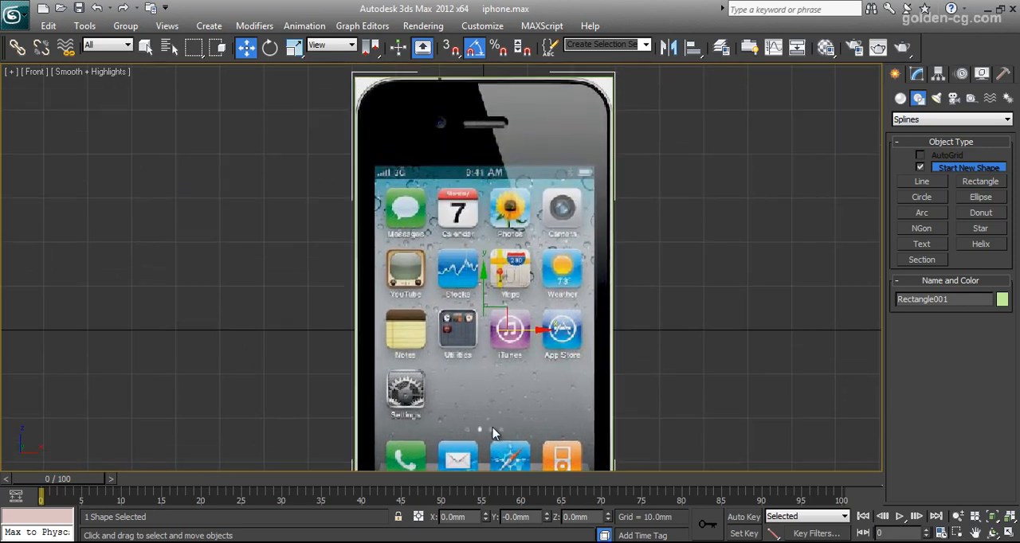
{"action": "left_click", "coordinate": [917, 73]}
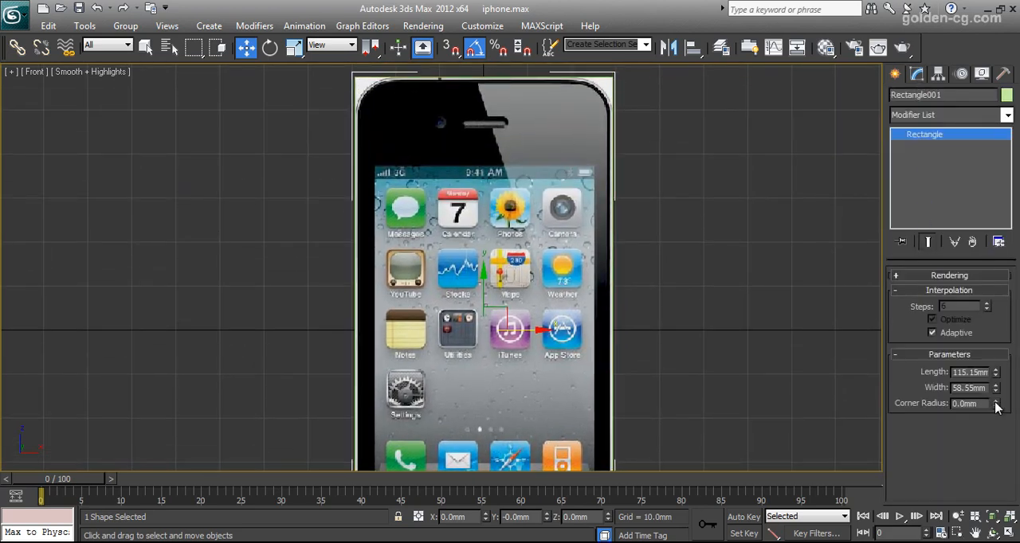
{"action": "left_click_drag", "start_coordinate": [996, 405], "coordinate": [970, 62]}
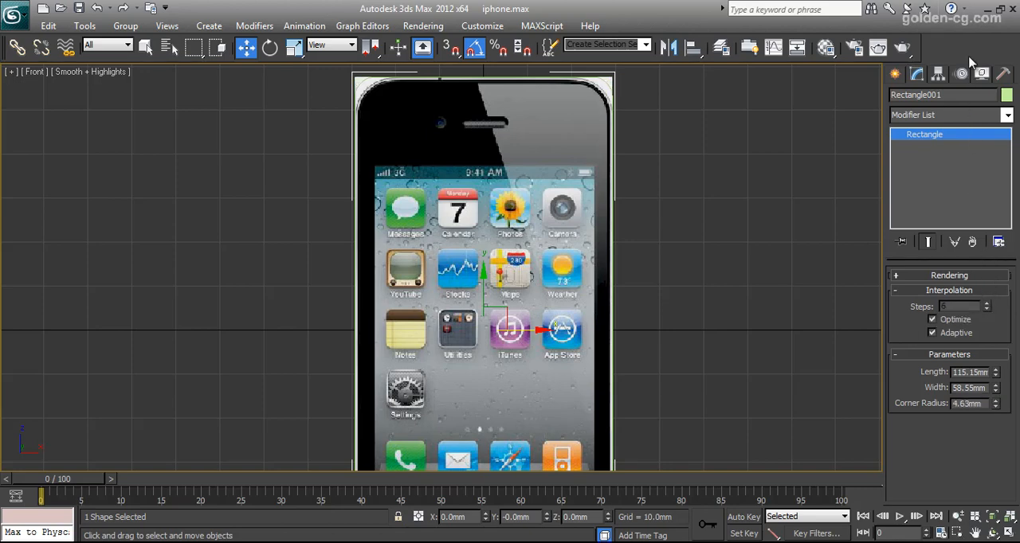
- Change the rectangle's object color to a red from the AutoCAD ACI palette
{"action": "left_click", "coordinate": [1006, 95]}
{"action": "left_click", "coordinate": [392, 272]}
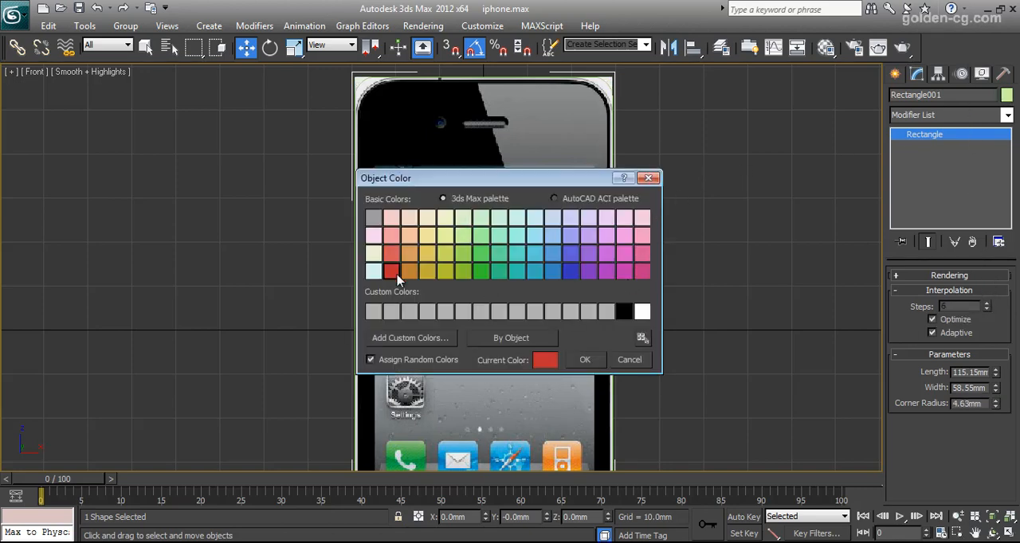
{"action": "left_click", "coordinate": [564, 199]}
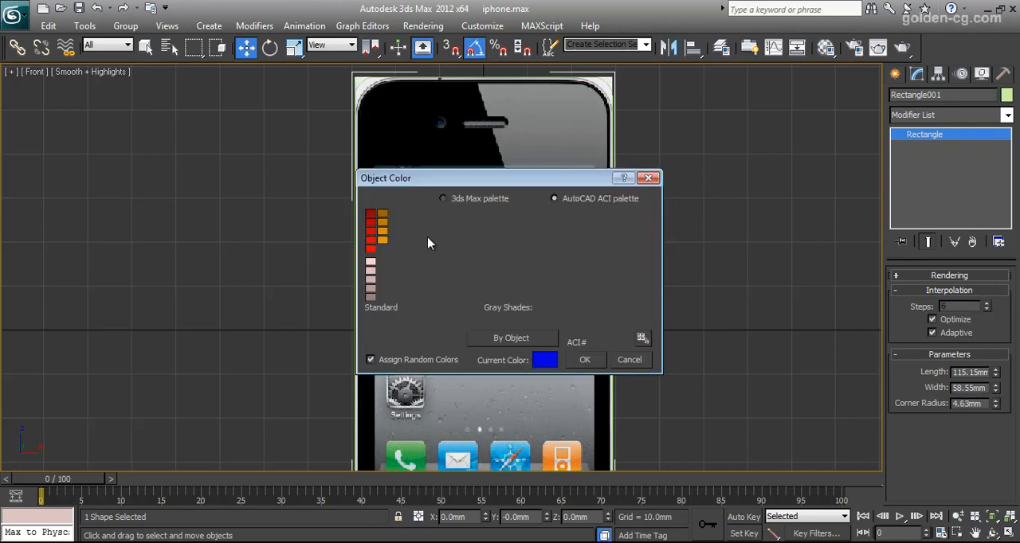
{"action": "left_click", "coordinate": [371, 229]}
{"action": "left_click", "coordinate": [585, 359]}
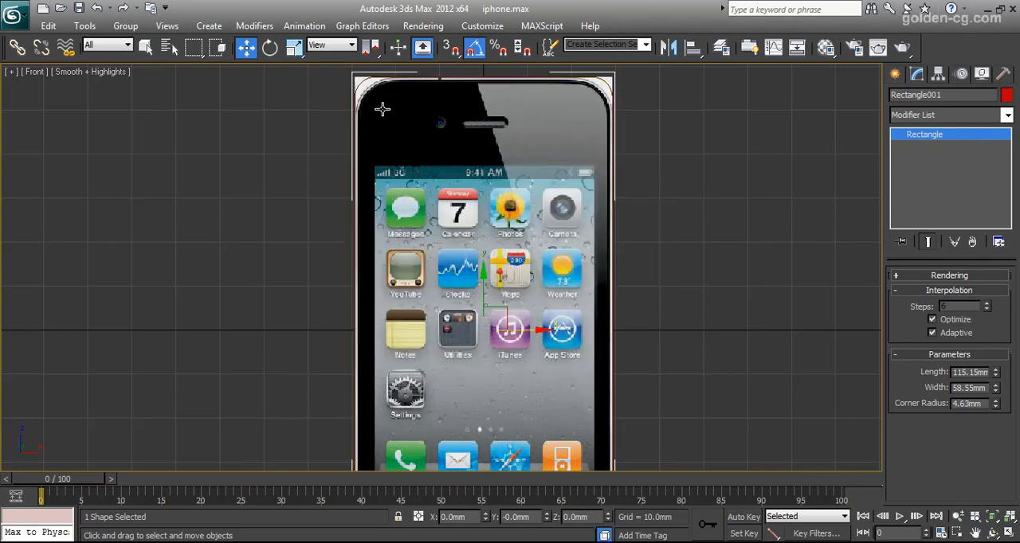
- Enable the rectangle's outline in the renderer and viewport, and set its corner radius to about 8.47 mm to match the phone's corners
{"action": "left_click", "coordinate": [926, 277]}
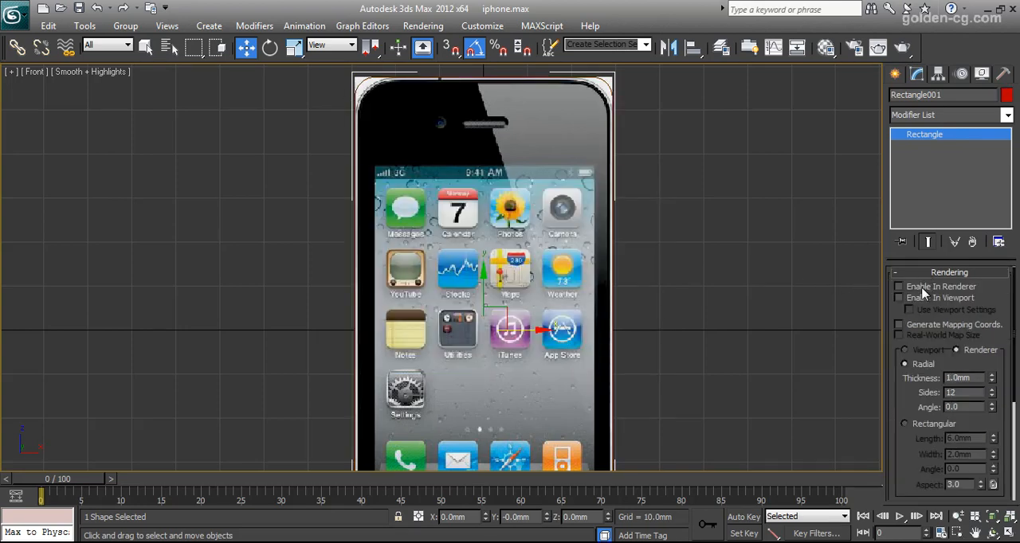
{"action": "left_click", "coordinate": [920, 286]}
{"action": "left_click", "coordinate": [920, 298]}
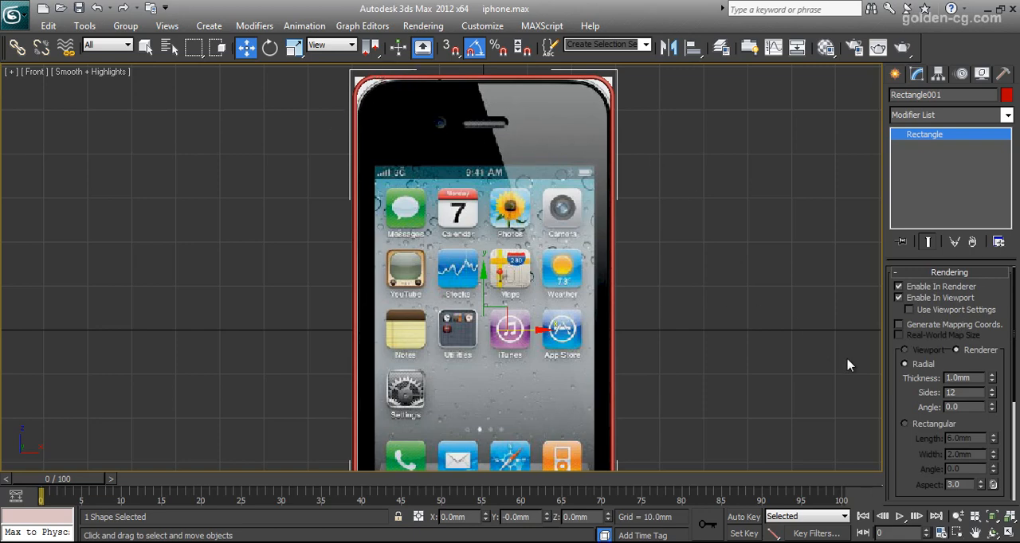
{"action": "scroll", "coordinate": [908, 398], "scroll_direction": "down", "scroll_amount": 5}
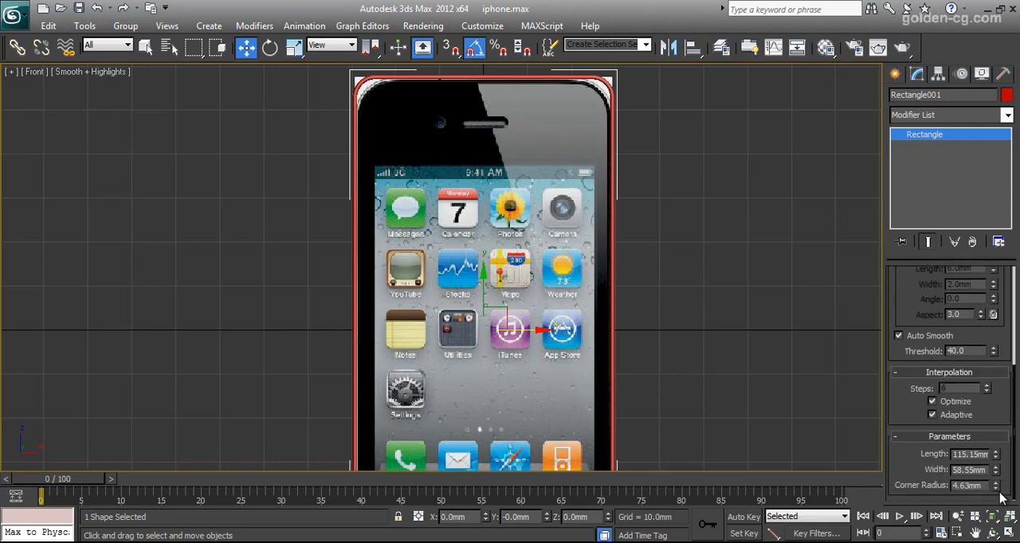
{"action": "left_click_drag", "start_coordinate": [996, 486], "coordinate": [1000, 421]}
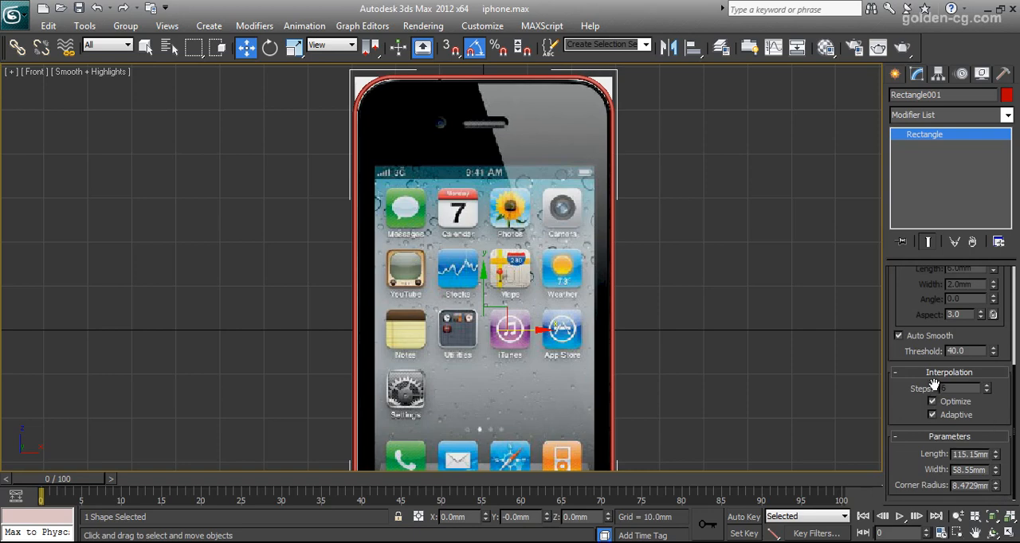
- Disable the rectangle's outline thickness in both the renderer and the viewport
{"action": "scroll", "coordinate": [917, 331], "scroll_direction": "up", "scroll_amount": 5}
{"action": "left_click", "coordinate": [899, 277]}
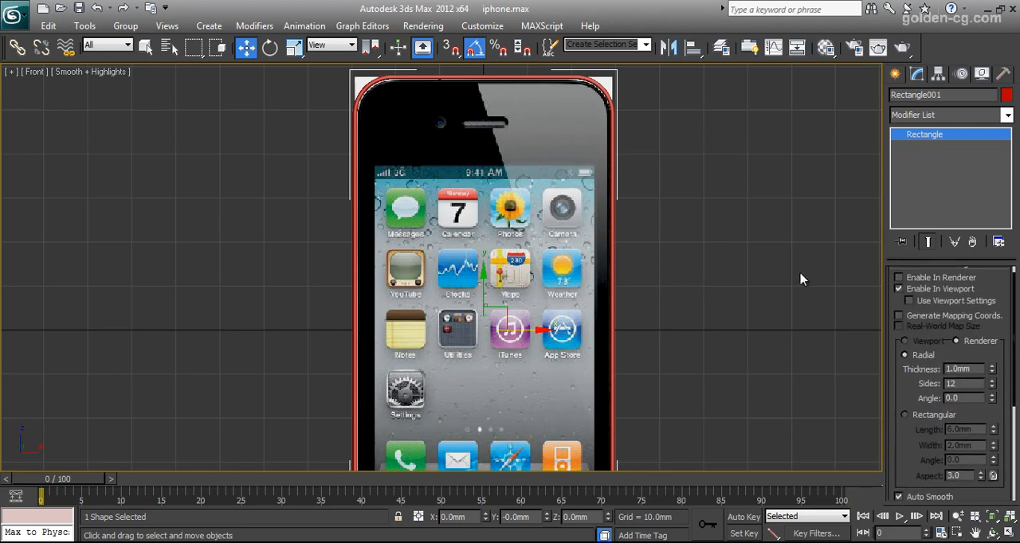
{"action": "left_click", "coordinate": [914, 288]}
- Check how the rectangle's lower rounded corners and full outline fit the phone reference image
{"action": "middle_click_drag", "start_coordinate": [502, 263], "coordinate": [528, 89]}
{"action": "middle_click_drag", "start_coordinate": [517, 320], "coordinate": [521, 261]}
{"action": "scroll", "coordinate": [415, 358], "scroll_direction": "up", "scroll_amount": 2}
{"action": "middle_click_drag", "start_coordinate": [574, 355], "coordinate": [498, 355]}
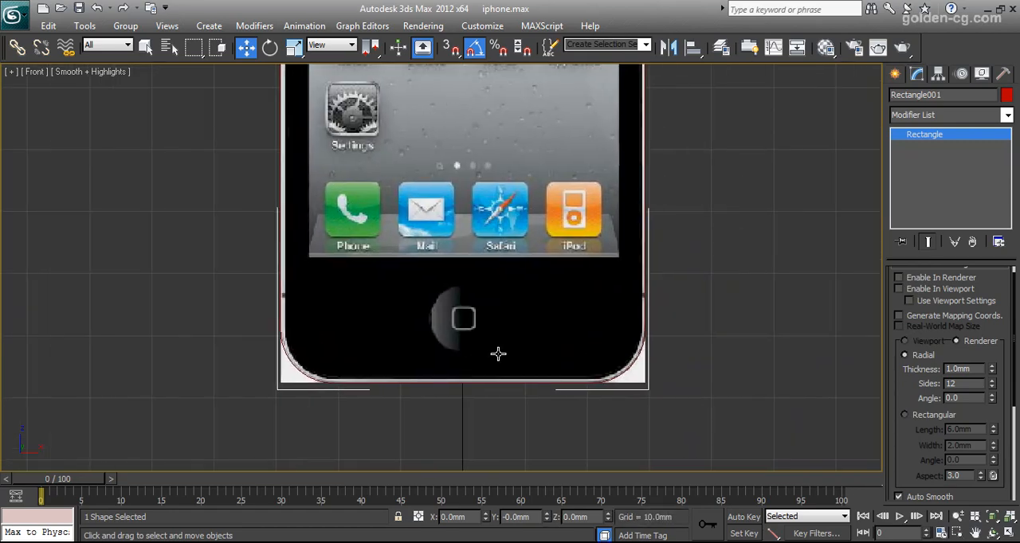
{"action": "middle_click_drag", "start_coordinate": [531, 324], "coordinate": [550, 448]}
{"action": "scroll", "coordinate": [443, 416], "scroll_direction": "down", "scroll_amount": 7}
{"action": "scroll", "coordinate": [440, 231], "scroll_direction": "up", "scroll_amount": 3}
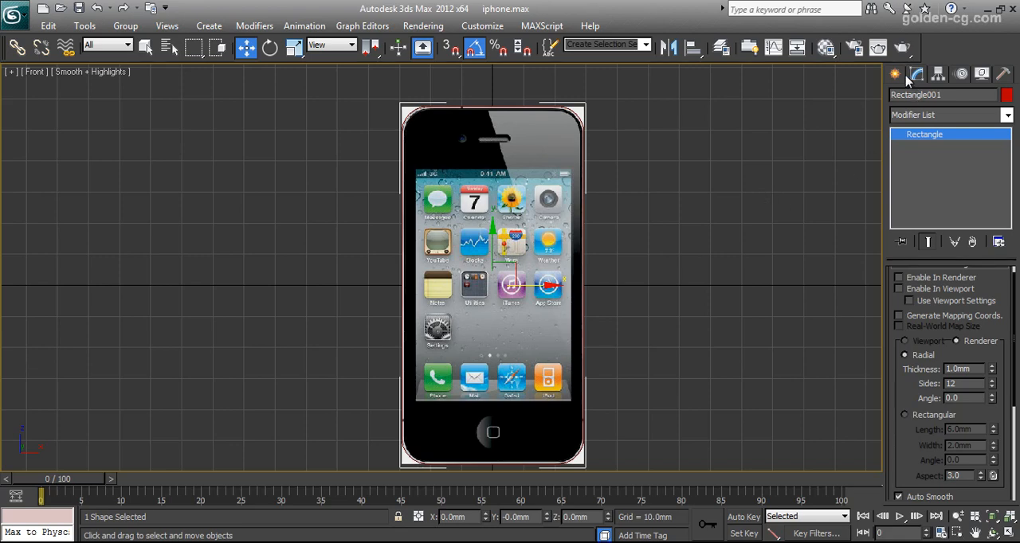
- Extrude the rounded rectangle by 9.34 mm and show all four viewports
{"action": "left_click", "coordinate": [919, 115]}
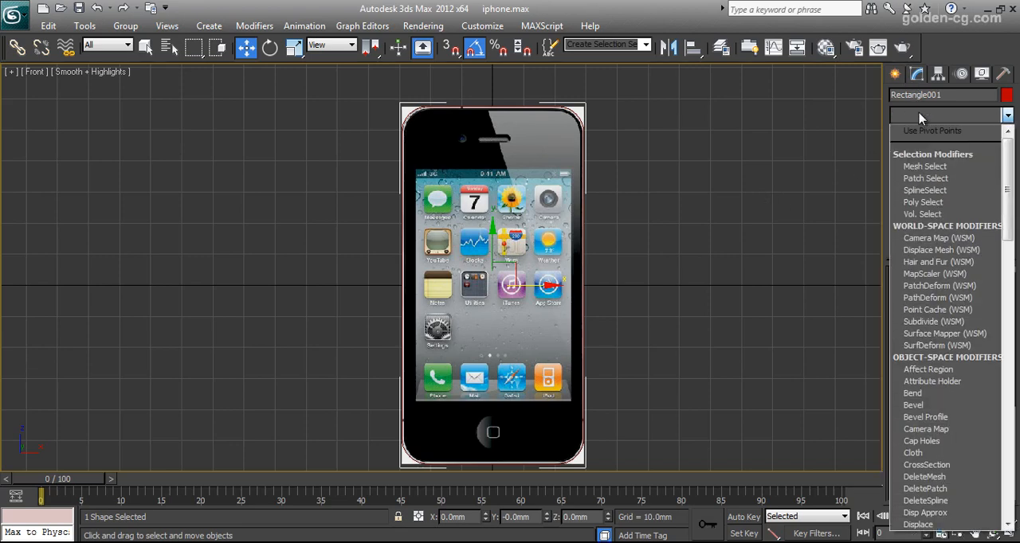
{"action": "key", "text": "e"}
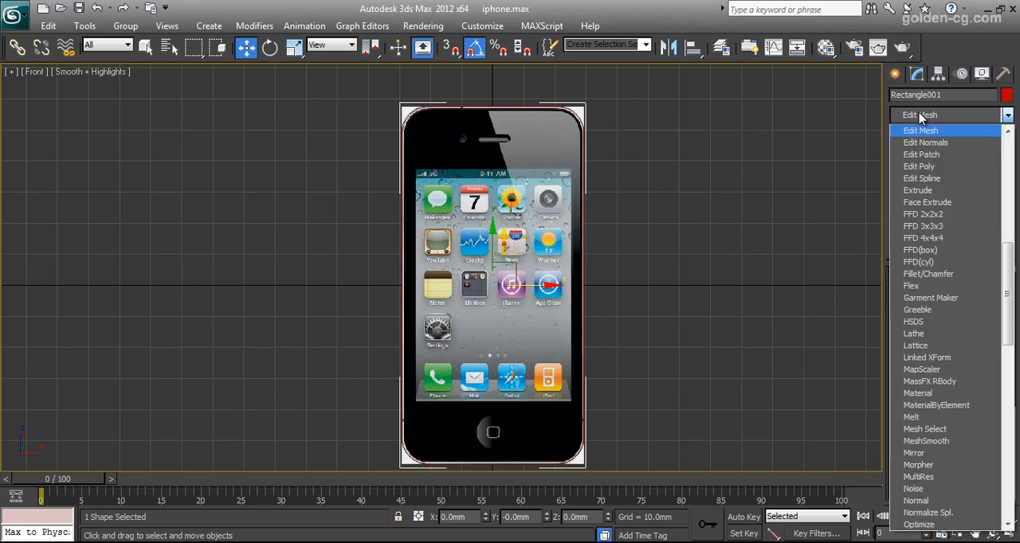
{"action": "left_click", "coordinate": [918, 191]}
{"action": "key", "text": "alt+w"}
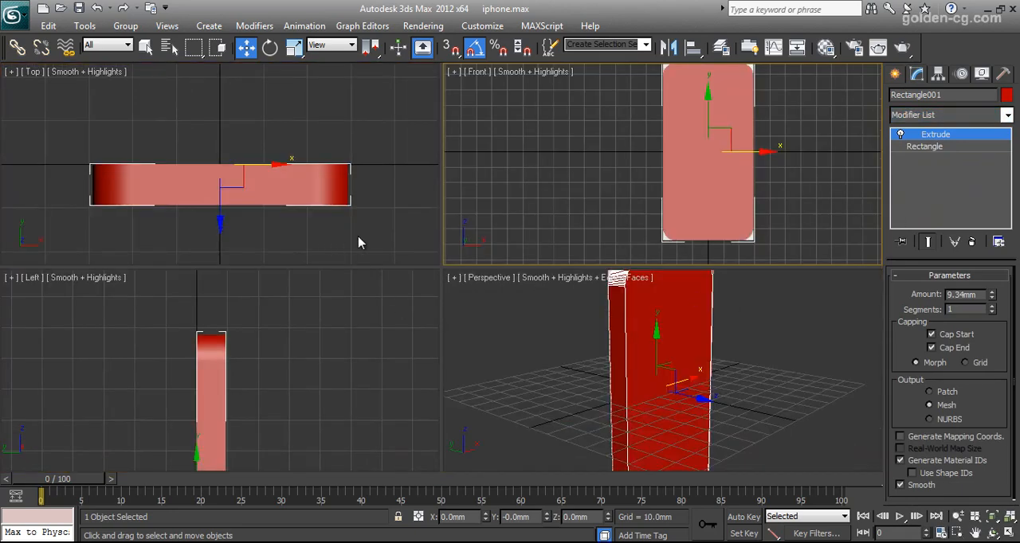
{"action": "left_click_drag", "start_coordinate": [981, 297], "coordinate": [939, 297]}
- Compare the extruded body's corner segmentation in perspective with the base rectangle's adaptive interpolation off and on
{"action": "middle_click_drag", "start_coordinate": [752, 330], "coordinate": [693, 376]}
{"action": "scroll", "coordinate": [766, 393], "scroll_direction": "up", "scroll_amount": 5}
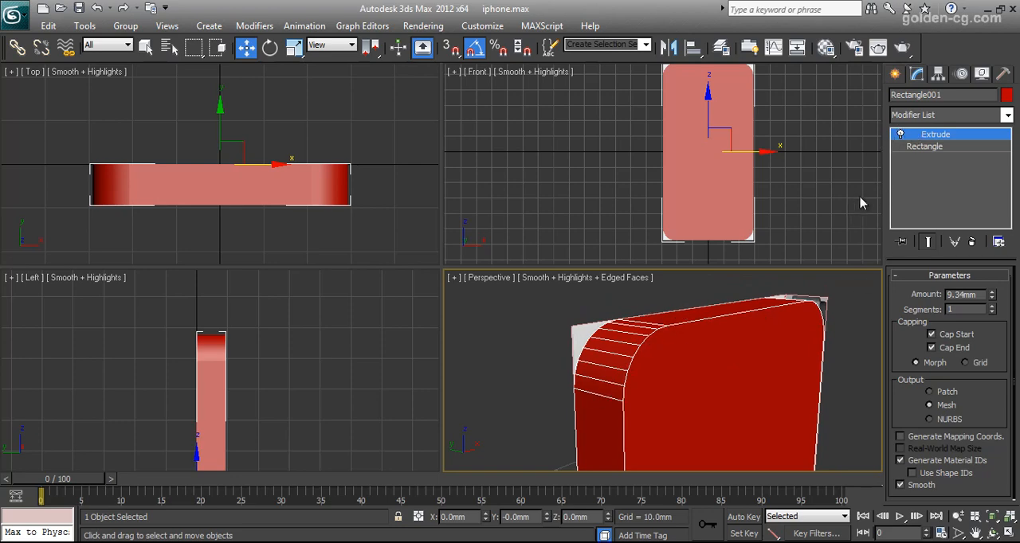
{"action": "left_click", "coordinate": [916, 148]}
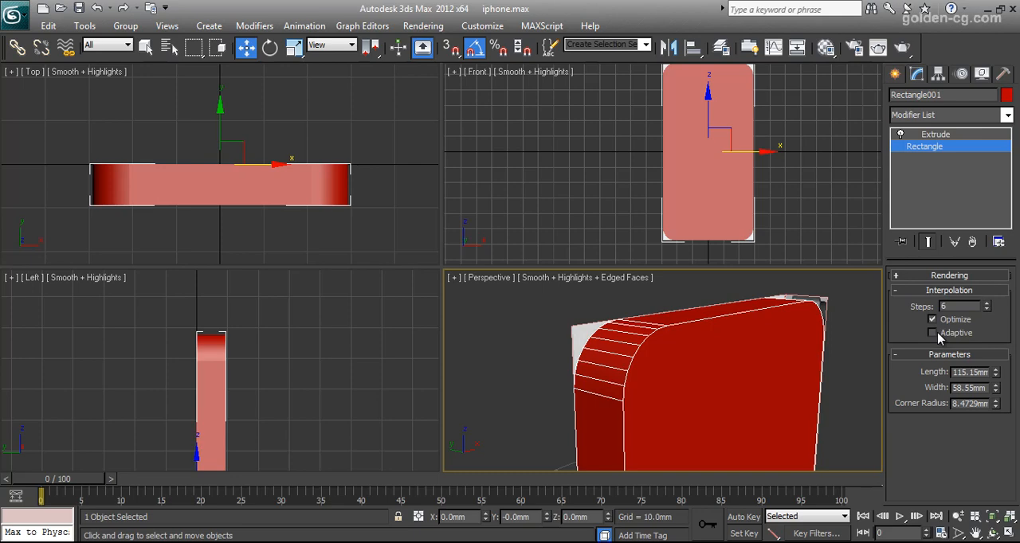
{"action": "left_click", "coordinate": [933, 333]}
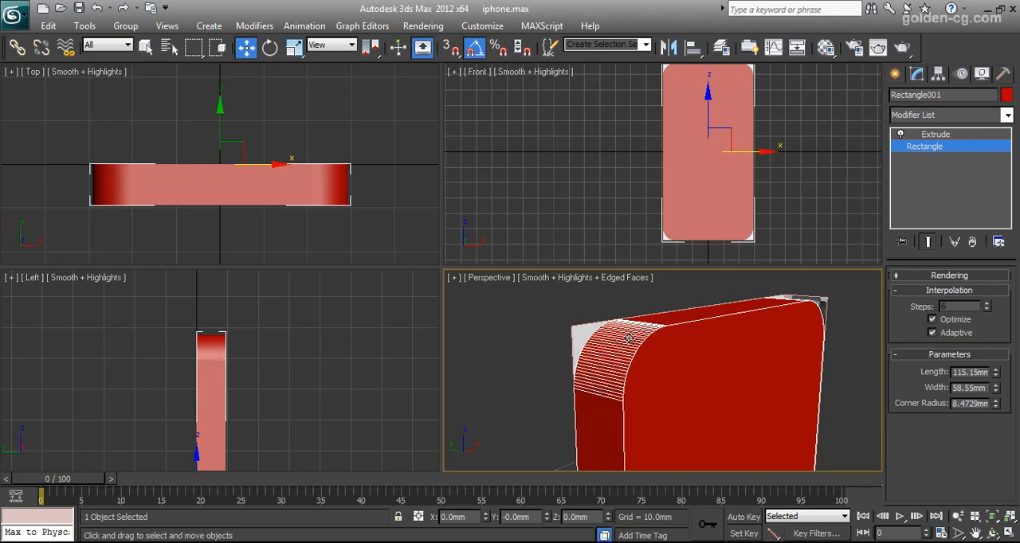
{"action": "scroll", "coordinate": [633, 377], "scroll_direction": "up", "scroll_amount": 3}
{"action": "scroll", "coordinate": [699, 364], "scroll_direction": "down", "scroll_amount": 3}
{"action": "scroll", "coordinate": [689, 371], "scroll_direction": "up", "scroll_amount": 3}
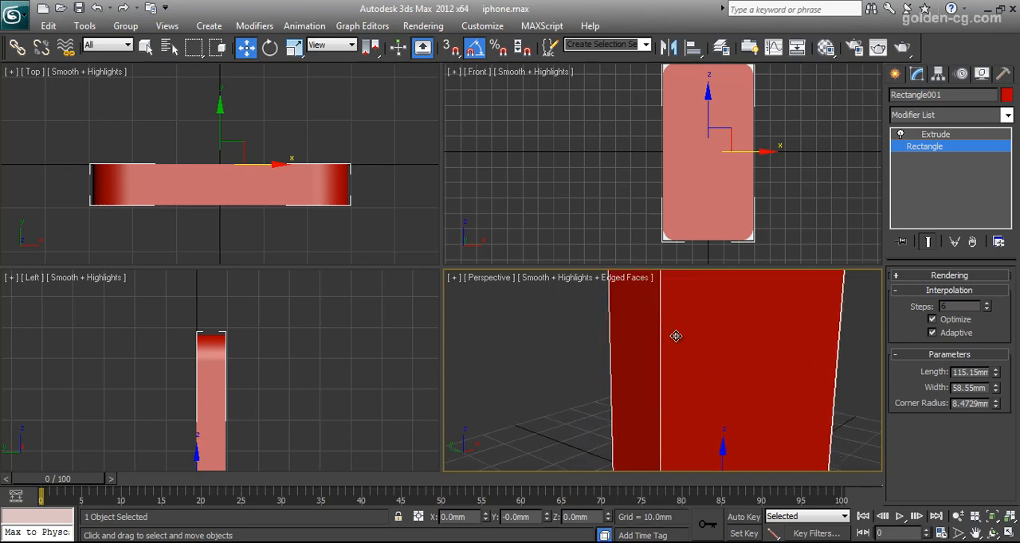
{"action": "middle_click_drag", "start_coordinate": [698, 302], "coordinate": [674, 365]}
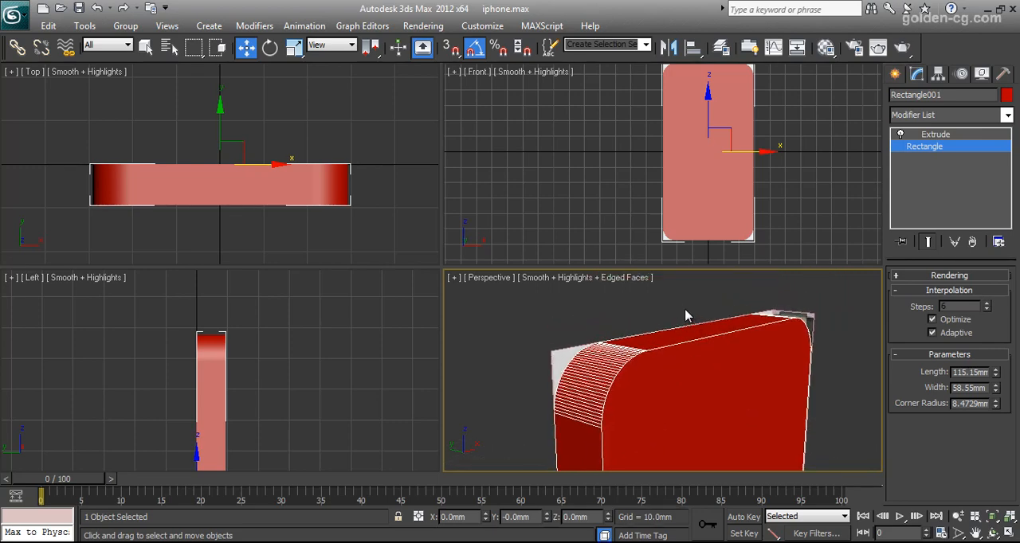
- Try 13 fixed interpolation steps on the base rectangle without adaptive interpolation, and turn adaptive back on
{"action": "left_click", "coordinate": [948, 335]}
{"action": "left_click", "coordinate": [986, 305]}
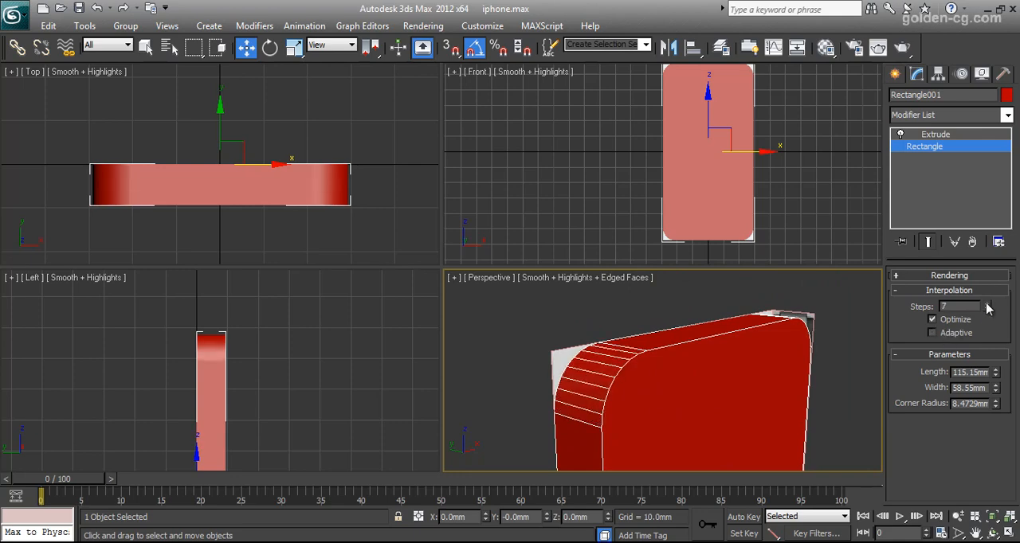
{"action": "left_click", "coordinate": [986, 305]}
{"action": "left_click", "coordinate": [986, 305]}
{"action": "left_click", "coordinate": [986, 305]}
{"action": "left_click", "coordinate": [986, 305]}
{"action": "left_click", "coordinate": [986, 306]}
{"action": "left_click", "coordinate": [986, 305]}
{"action": "mouse_move", "coordinate": [642, 387]}
{"action": "middle_mouse_down"}
{"action": "mouse_move", "coordinate": [644, 378]}
{"action": "mouse_move", "coordinate": [627, 391]}
{"action": "middle_mouse_up"}
{"action": "left_click", "coordinate": [948, 335]}
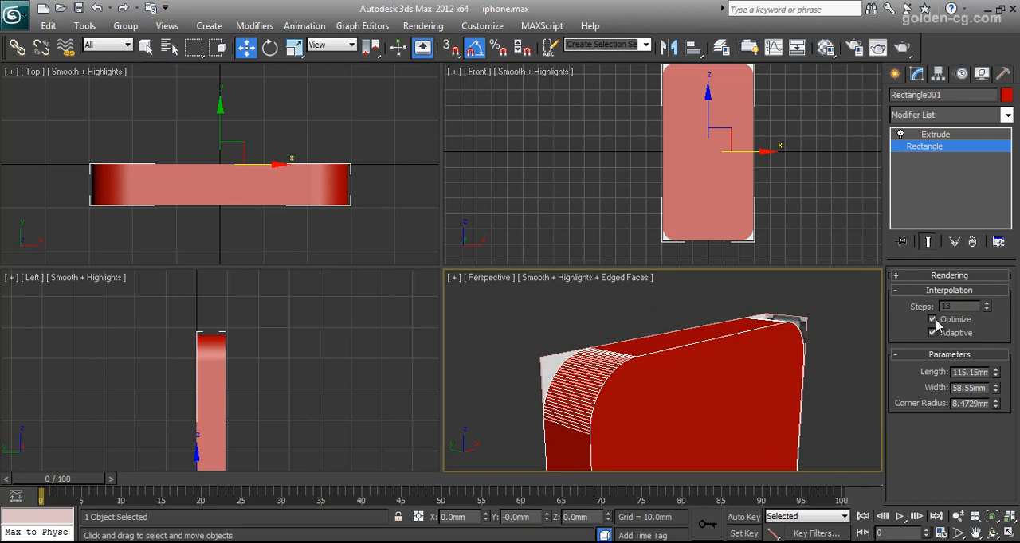
- Examine the extruded body's overall shape in the Perspective and Left views
{"action": "middle_click_drag", "start_coordinate": [665, 380], "coordinate": [668, 418]}
{"action": "scroll", "coordinate": [678, 365], "scroll_direction": "down", "scroll_amount": 2}
{"action": "scroll", "coordinate": [670, 363], "scroll_direction": "down", "scroll_amount": 4}
{"action": "scroll", "coordinate": [668, 418], "scroll_direction": "up", "scroll_amount": 3}
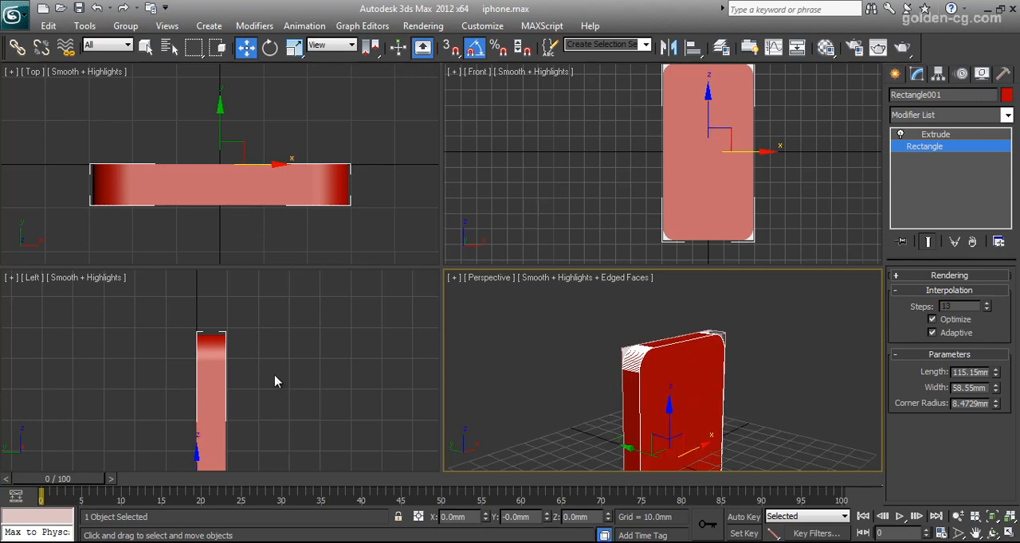
{"action": "middle_click_drag", "start_coordinate": [275, 383], "coordinate": [275, 341]}
{"action": "scroll", "coordinate": [277, 356], "scroll_direction": "down", "scroll_amount": 2}
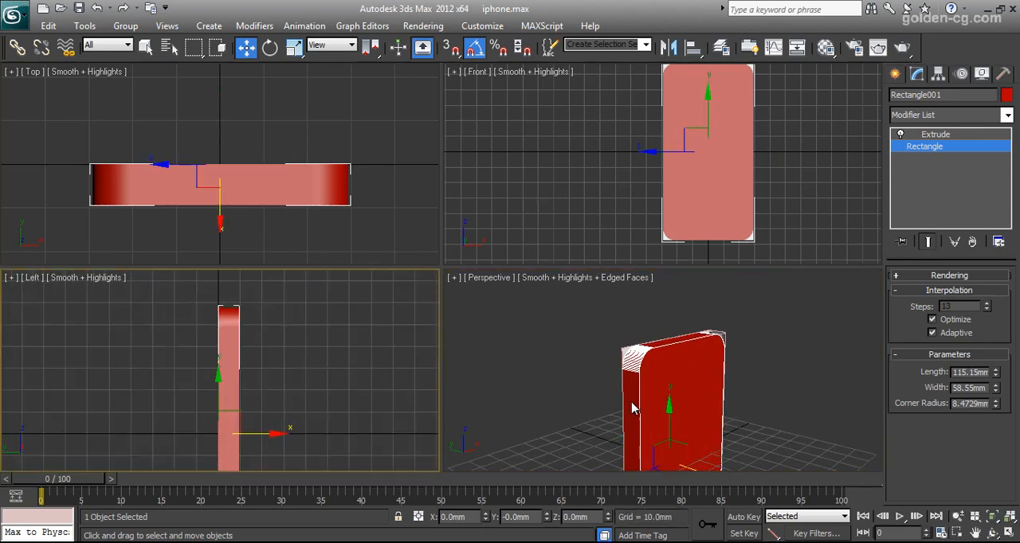
{"action": "middle_click_drag", "start_coordinate": [630, 410], "coordinate": [634, 351]}
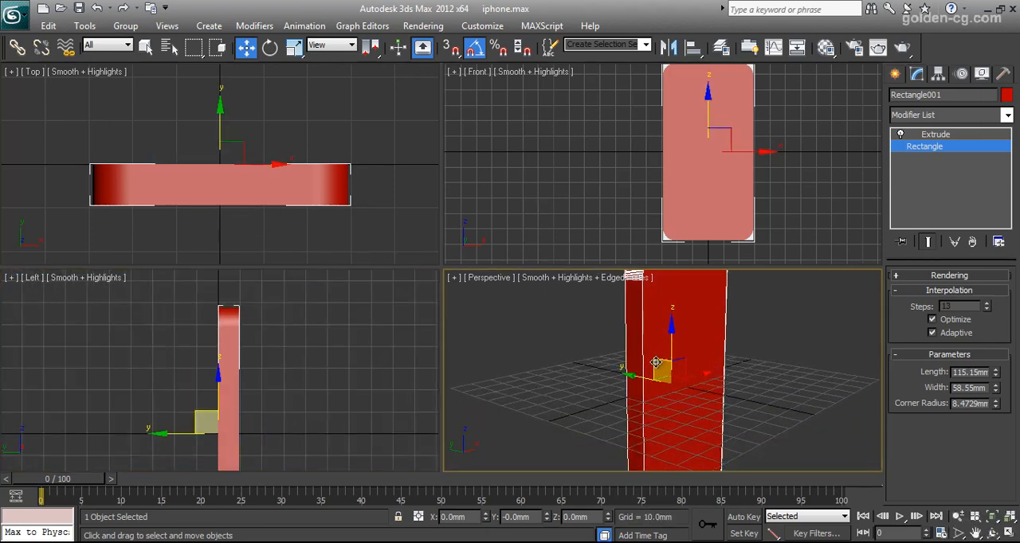
{"action": "right_click", "coordinate": [655, 329]}
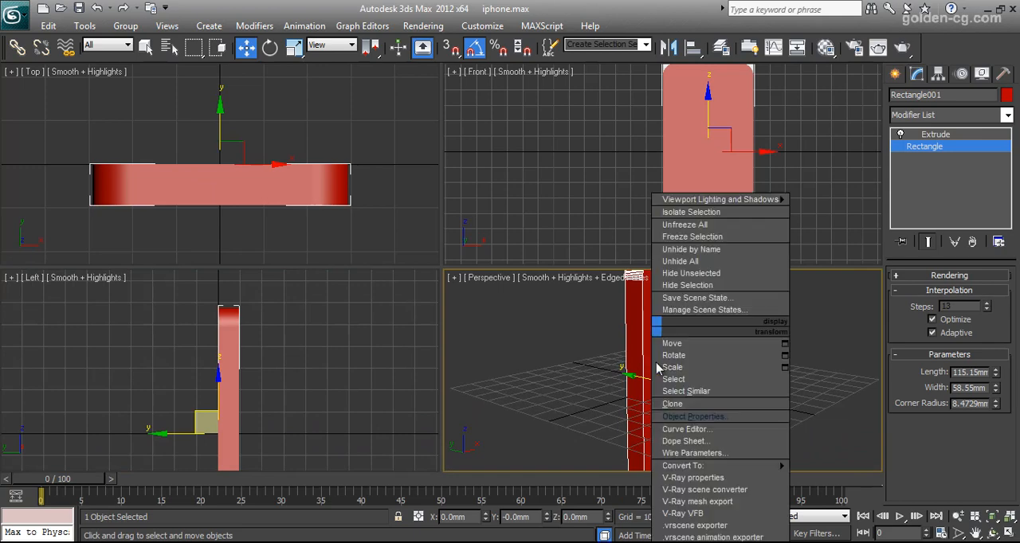
{"action": "left_click", "coordinate": [682, 419]}
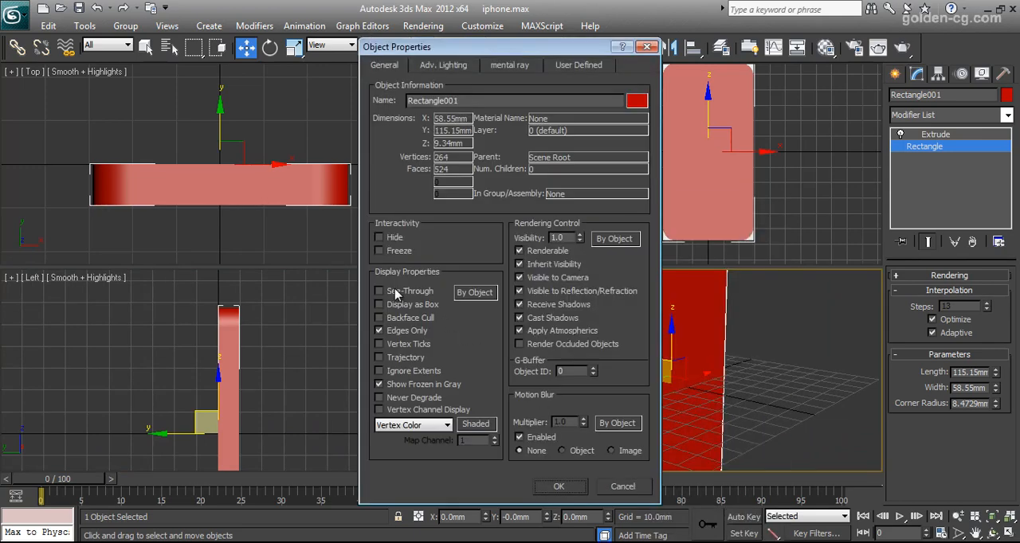
{"action": "left_click", "coordinate": [618, 485]}
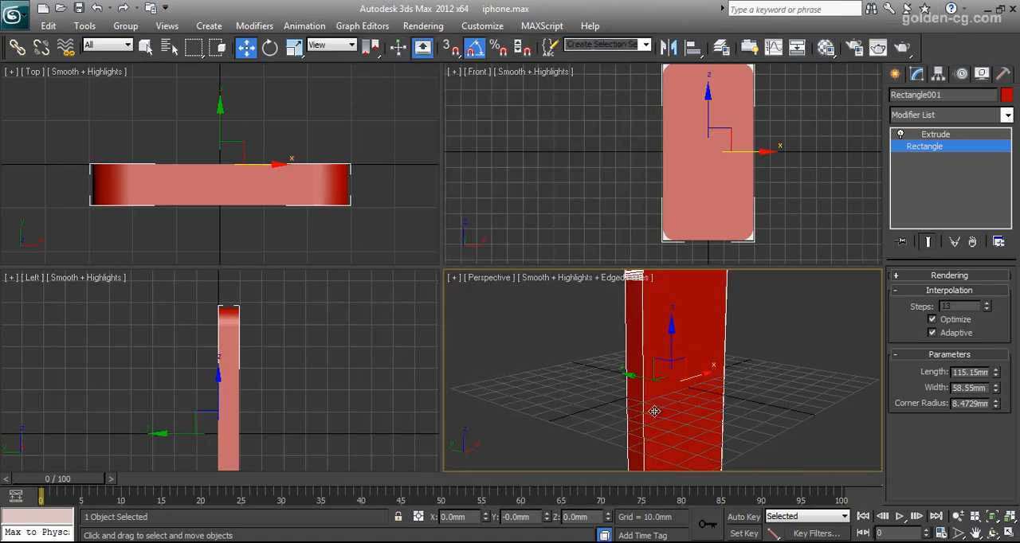
- Make the extruded body see-through in the viewports to reveal the phone reference images
{"action": "key", "text": "alt+x"}
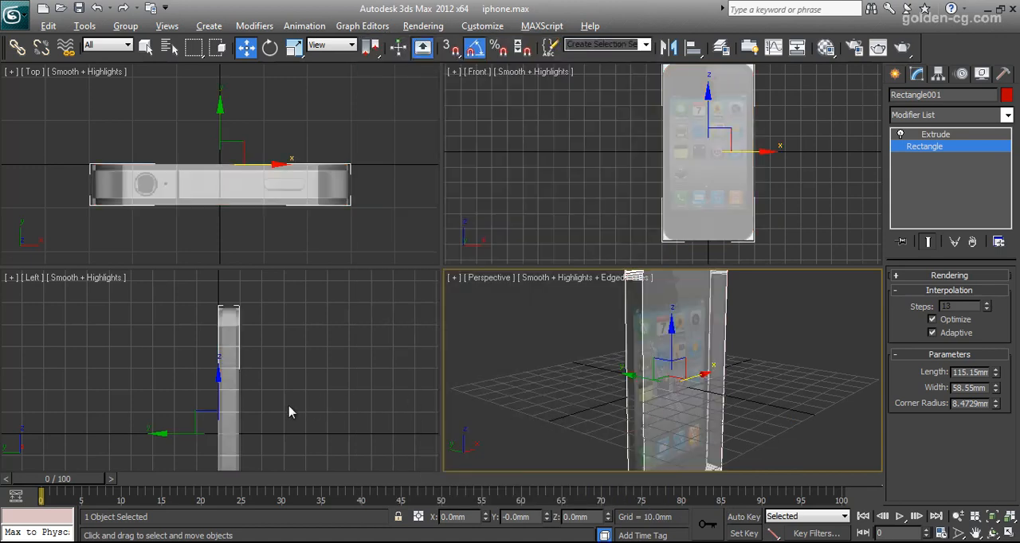
- Convert the extruded phone body to an Editable Poly
{"action": "middle_click_drag", "start_coordinate": [250, 398], "coordinate": [254, 372]}
{"action": "key", "text": "alt+w"}
{"action": "middle_click_drag", "start_coordinate": [420, 375], "coordinate": [377, 370]}
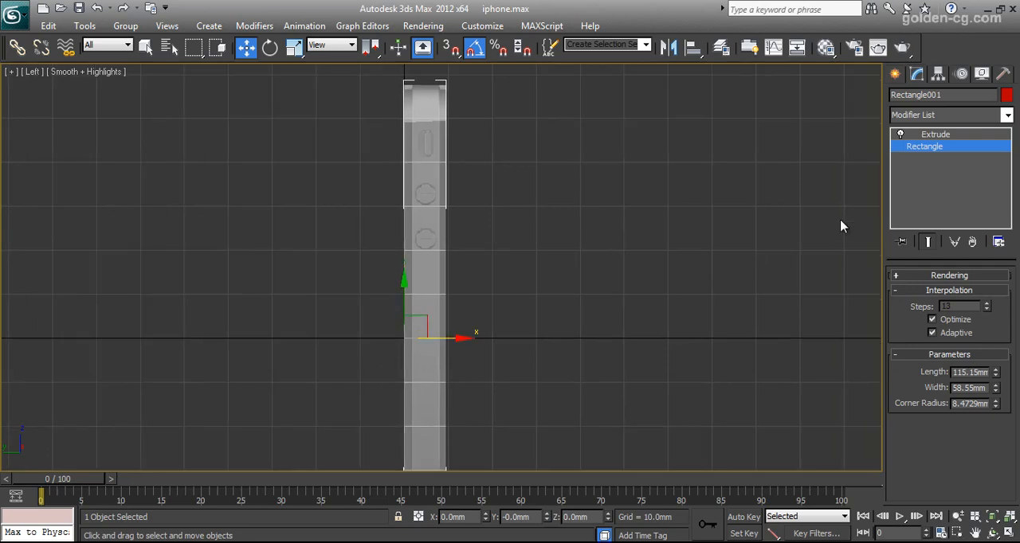
{"action": "left_click", "coordinate": [940, 134]}
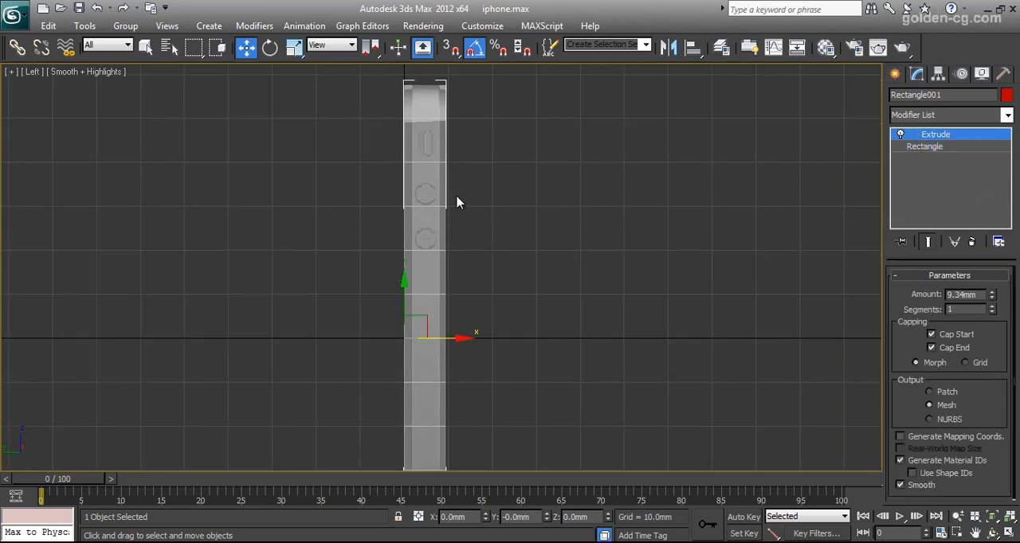
{"action": "right_click", "coordinate": [431, 188]}
{"action": "mouse_move", "coordinate": [490, 325]}
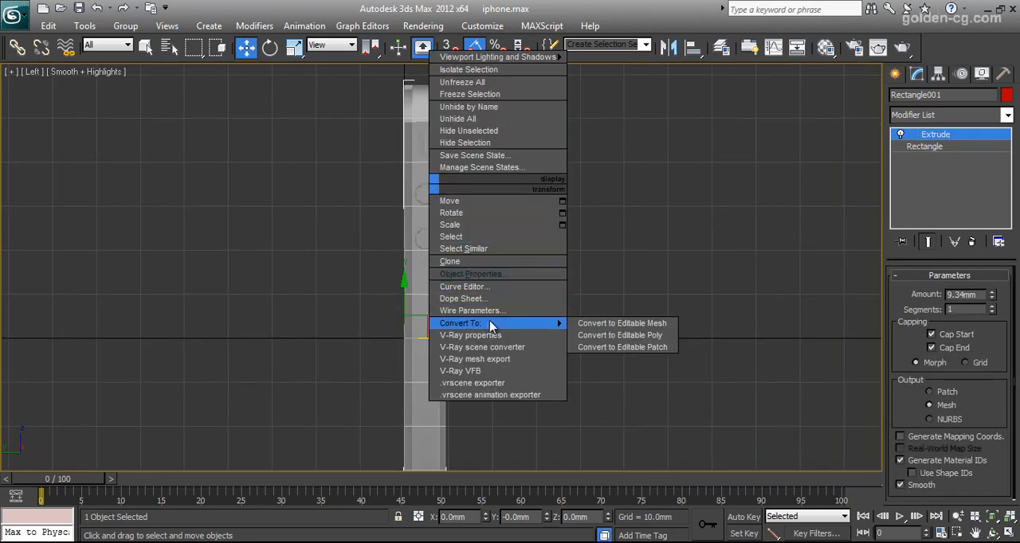
{"action": "left_click", "coordinate": [593, 335]}
- Select all the edges running across the body's thickness in the Left view
{"action": "key", "text": "2"}
{"action": "key", "text": "z"}
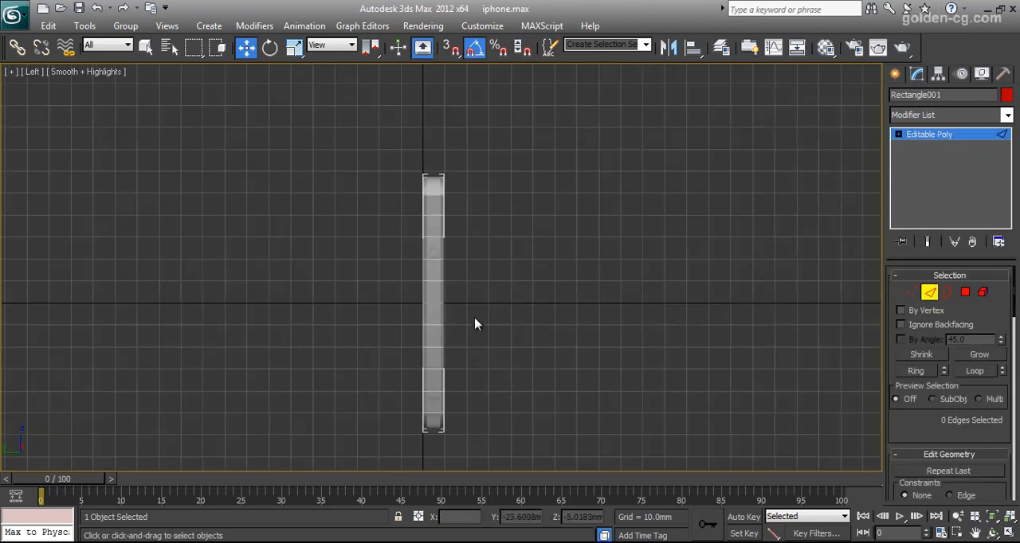
{"action": "left_click_drag", "start_coordinate": [444, 400], "coordinate": [447, 413]}
{"action": "middle_click_drag", "start_coordinate": [498, 229], "coordinate": [498, 239]}
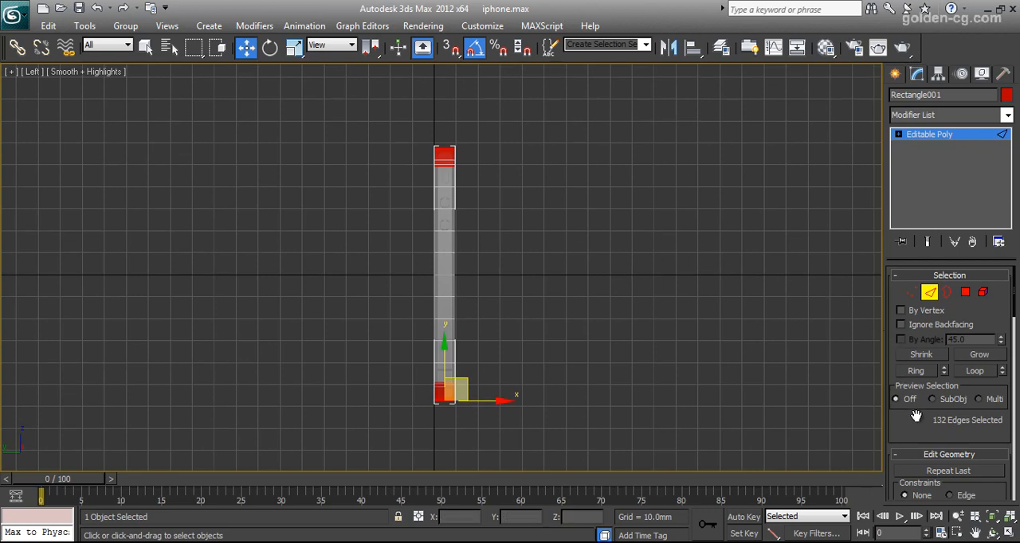
{"action": "scroll", "coordinate": [916, 414], "scroll_direction": "down", "scroll_amount": 10}
{"action": "scroll", "coordinate": [938, 400], "scroll_direction": "down", "scroll_amount": 8}
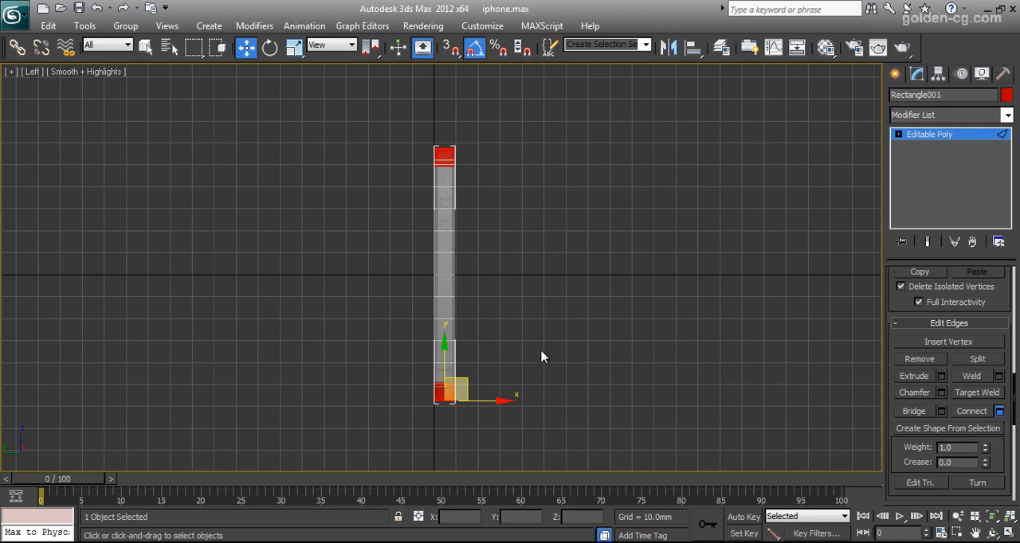
- Connect the selected edges with 2 segments and a pinch of 56, matching the metal band in the side reference image
{"action": "middle_click_drag", "start_coordinate": [510, 234], "coordinate": [539, 370]}
{"action": "scroll", "coordinate": [533, 291], "scroll_direction": "up", "scroll_amount": 4}
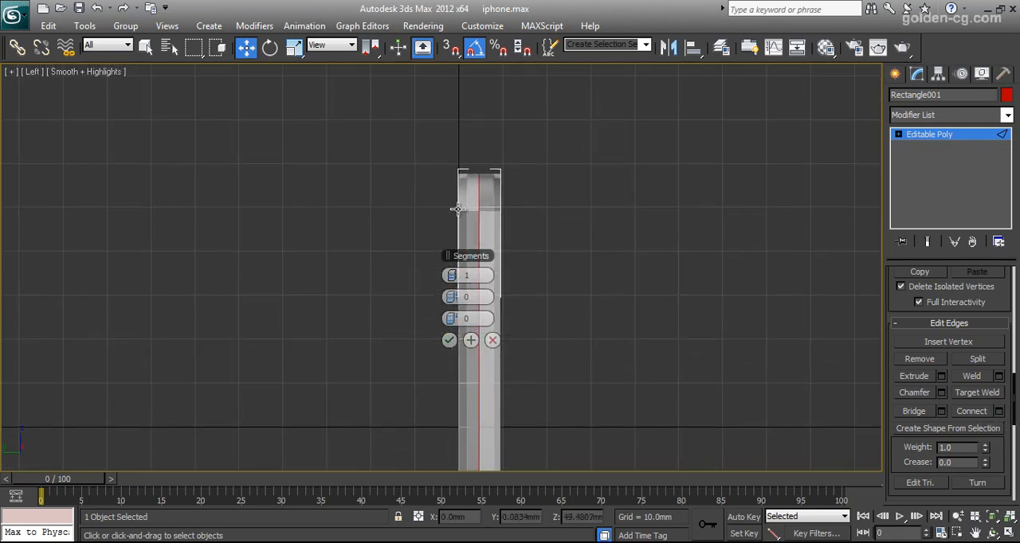
{"action": "left_click", "coordinate": [457, 276]}
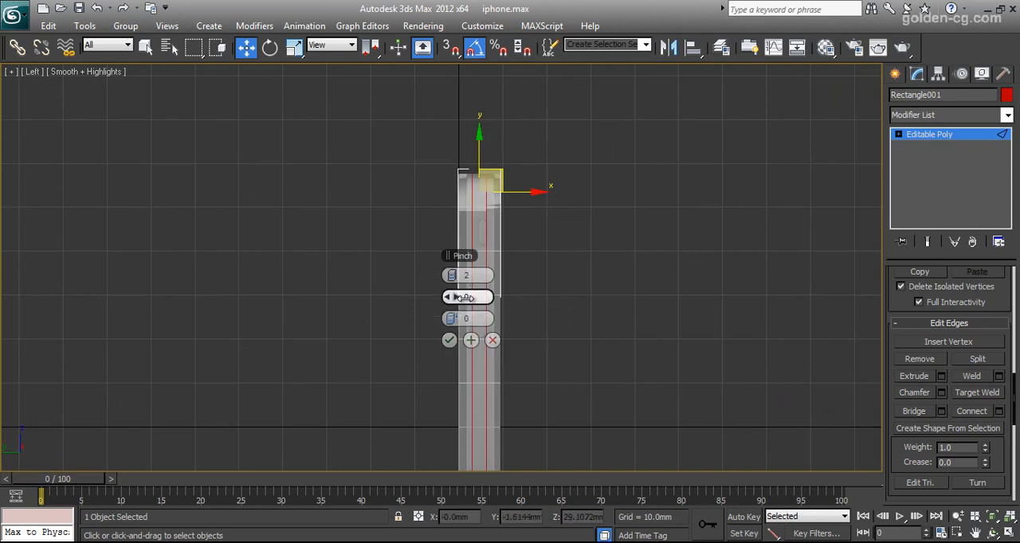
{"action": "left_click_drag", "start_coordinate": [464, 297], "coordinate": [609, 298]}
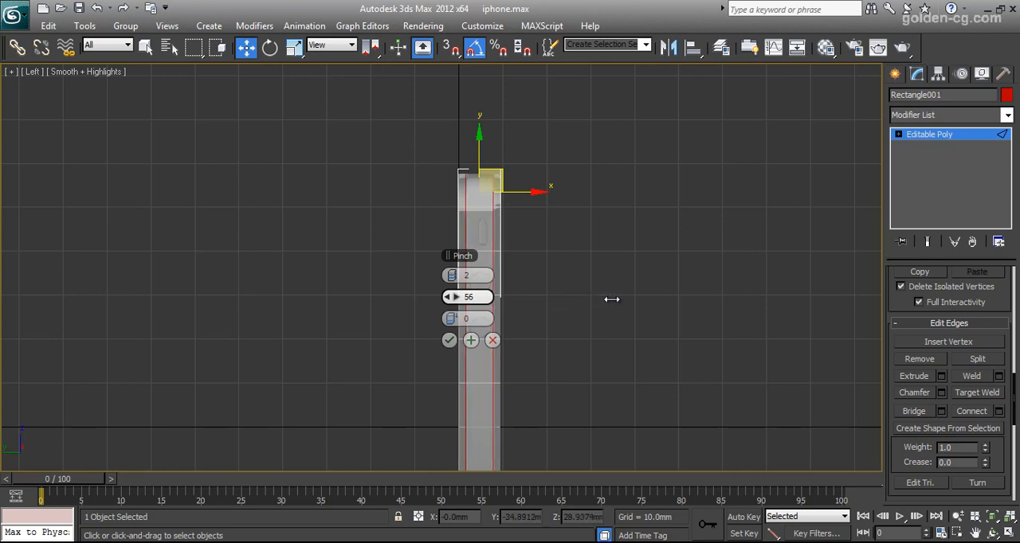
{"action": "left_click_drag", "start_coordinate": [612, 299], "coordinate": [612, 300]}
{"action": "middle_click_drag", "start_coordinate": [556, 316], "coordinate": [566, 244]}
{"action": "scroll", "coordinate": [566, 231], "scroll_direction": "up", "scroll_amount": 4}
{"action": "middle_click_drag", "start_coordinate": [561, 208], "coordinate": [572, 353]}
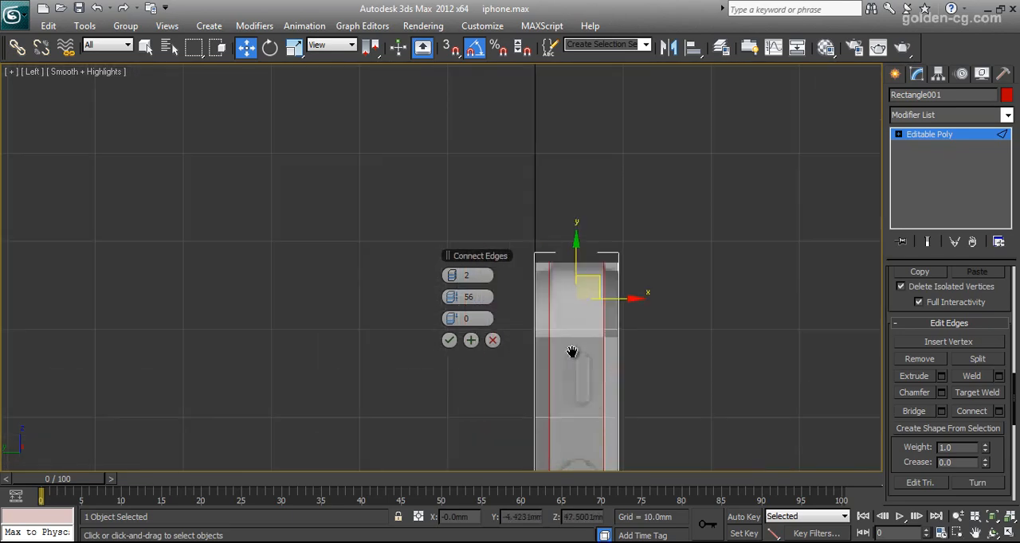
{"action": "scroll", "coordinate": [613, 348], "scroll_direction": "up", "scroll_amount": 2}
{"action": "middle_click_drag", "start_coordinate": [669, 341], "coordinate": [611, 341]}
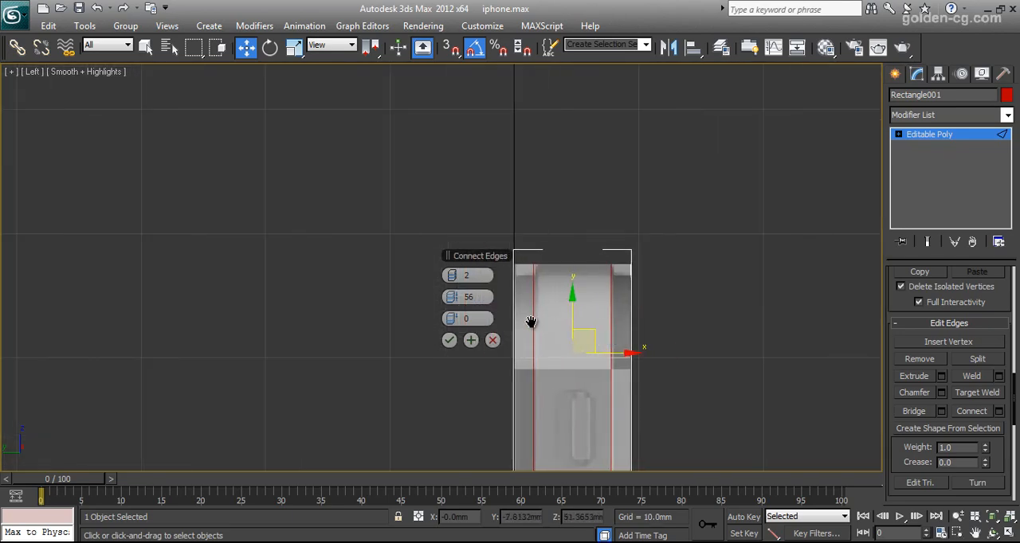
{"action": "scroll", "coordinate": [532, 328], "scroll_direction": "down", "scroll_amount": 3}
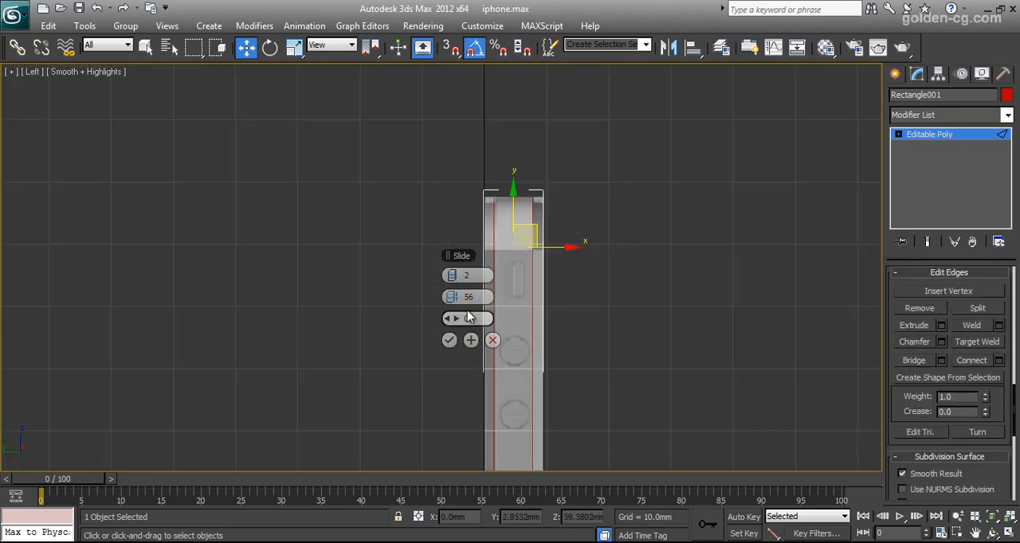
{"action": "left_click", "coordinate": [508, 201]}
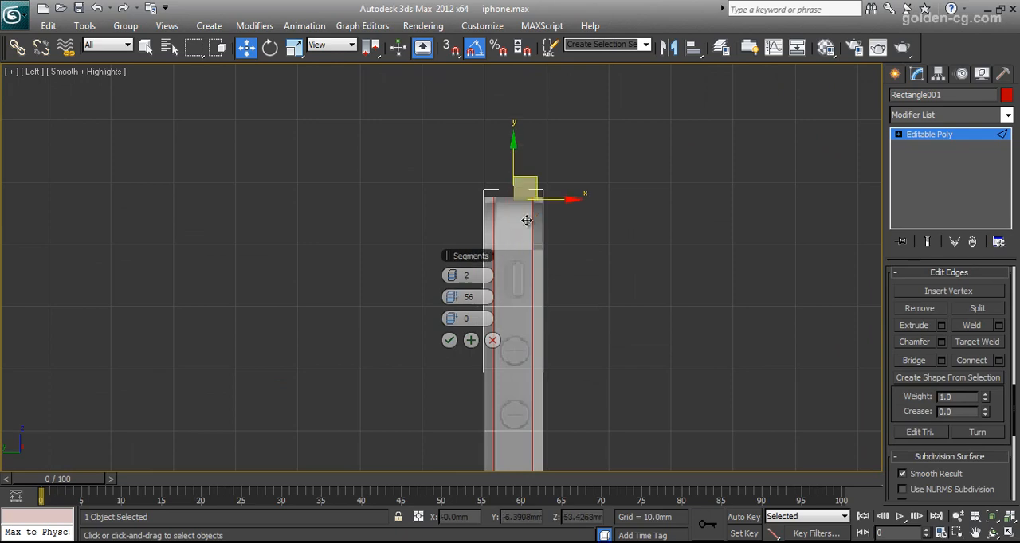
{"action": "left_click", "coordinate": [452, 343]}
{"action": "middle_click_drag", "start_coordinate": [568, 268], "coordinate": [553, 212]}
{"action": "scroll", "coordinate": [562, 263], "scroll_direction": "down", "scroll_amount": 3}
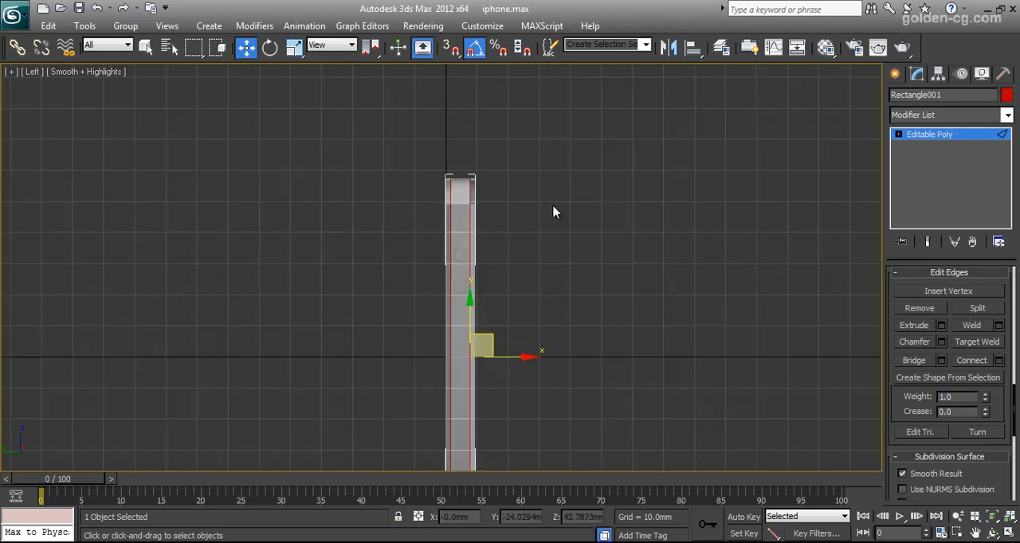
{"action": "middle_click_drag", "start_coordinate": [555, 311], "coordinate": [542, 236]}
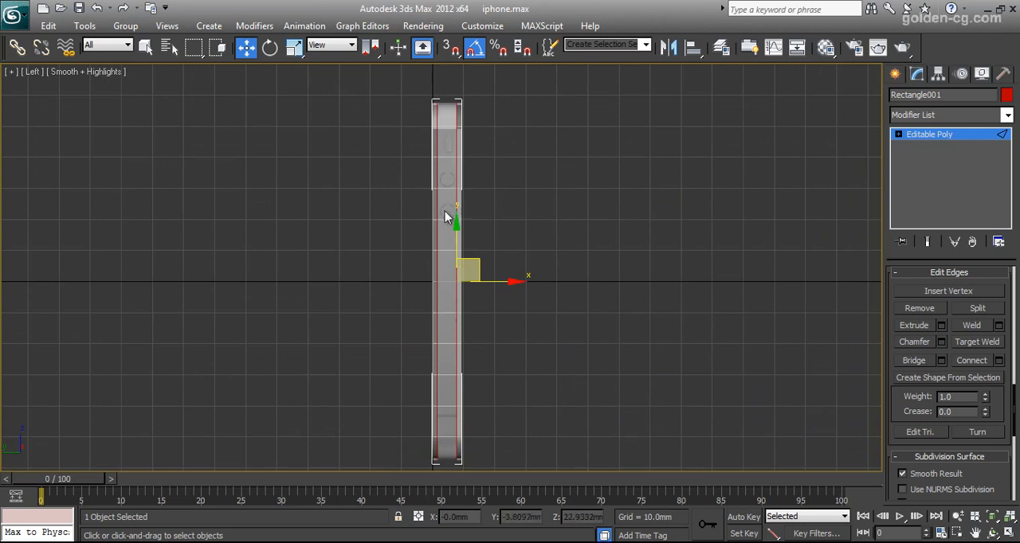
{"action": "left_click", "coordinate": [450, 101]}
{"action": "key", "text": "ctrl+z"}
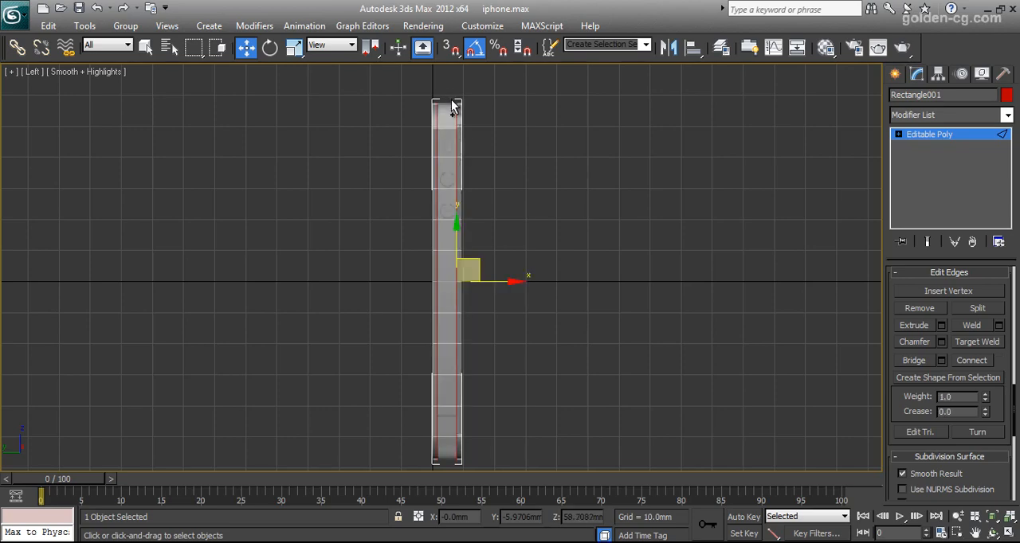
- Convert the connected edge selection into a selection of the polygon band around the body's sides
{"action": "key", "text": "alt+w"}
{"action": "middle_click_drag", "start_coordinate": [661, 355], "coordinate": [666, 380], "text": "alt"}
{"action": "scroll", "coordinate": [672, 387], "scroll_direction": "up", "scroll_amount": 2}
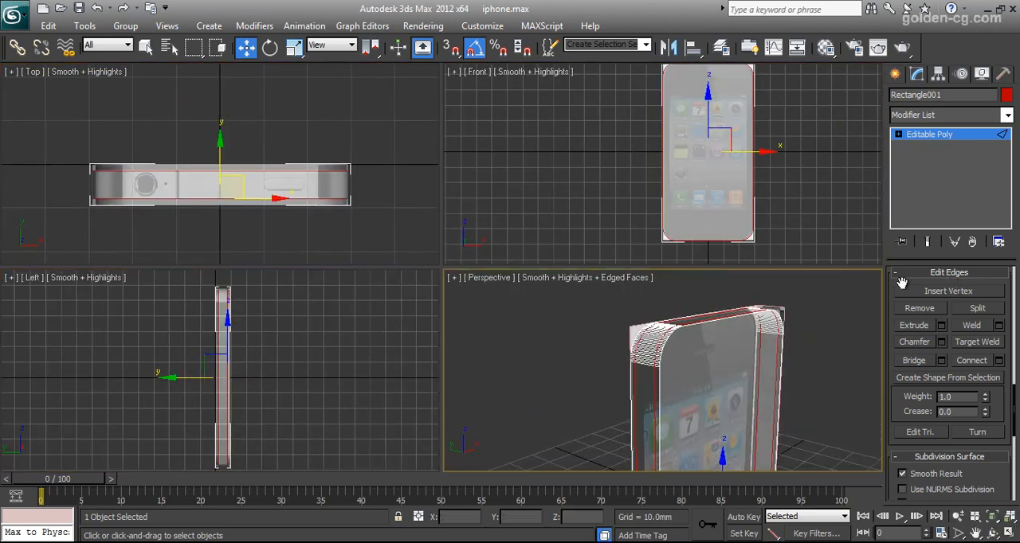
{"action": "left_click_drag", "start_coordinate": [903, 282], "coordinate": [903, 421]}
{"action": "scroll", "coordinate": [901, 390], "scroll_direction": "up", "scroll_amount": 10}
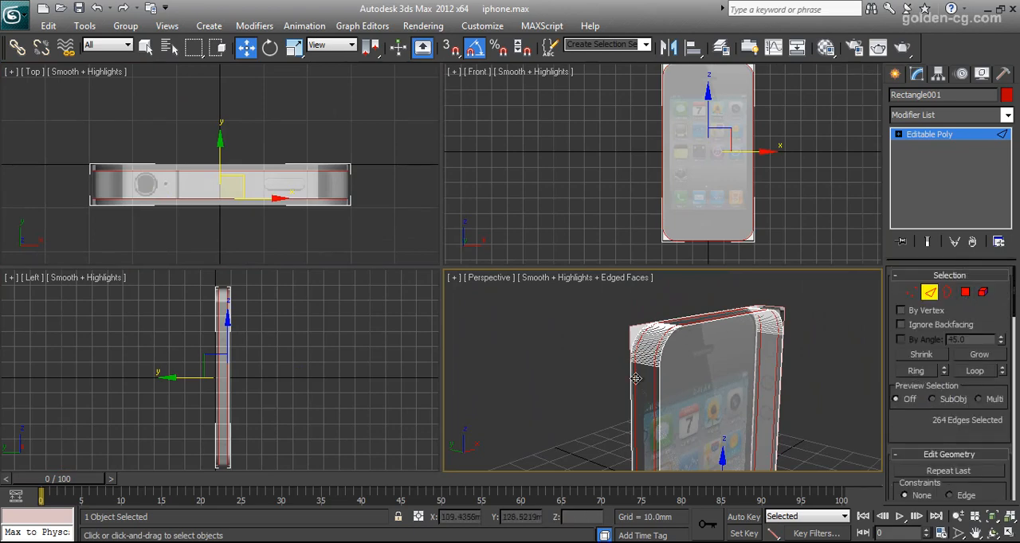
{"action": "left_click", "coordinate": [964, 292]}
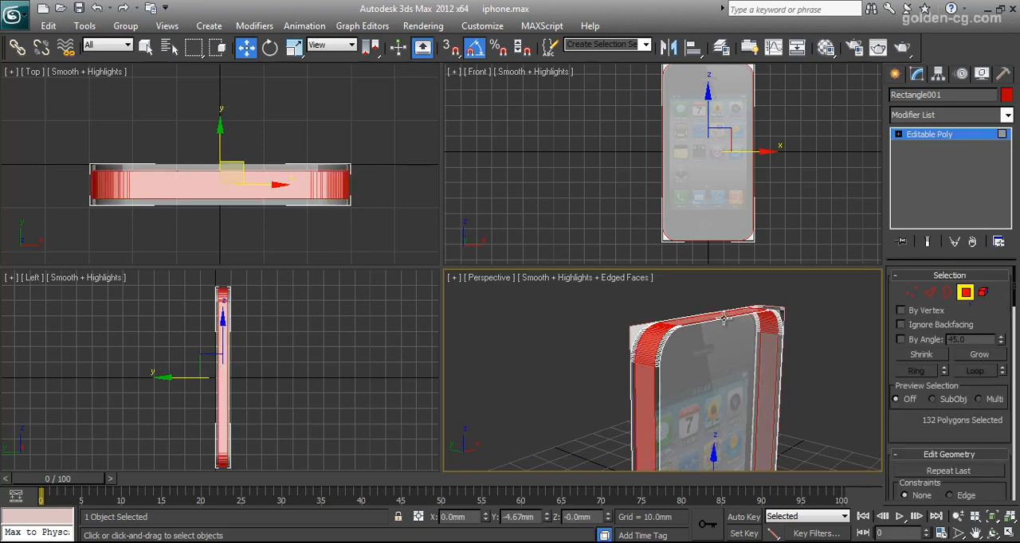
- Extrude the selected polygon band around the body, using the Local Normal extrusion type
{"action": "scroll", "coordinate": [644, 373], "scroll_direction": "up", "scroll_amount": 4}
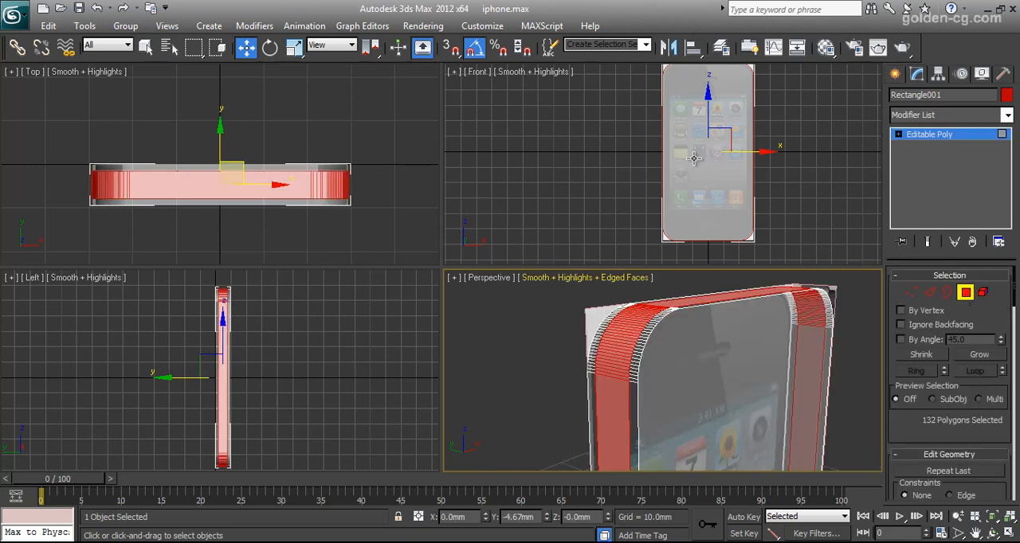
{"action": "middle_click_drag", "start_coordinate": [695, 119], "coordinate": [716, 195]}
{"action": "scroll", "coordinate": [715, 195], "scroll_direction": "up", "scroll_amount": 6}
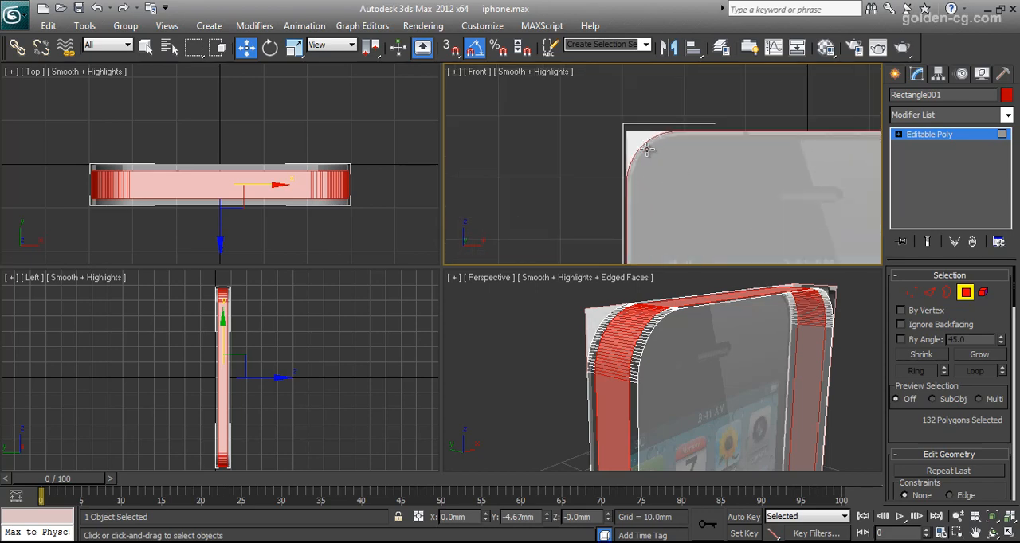
{"action": "scroll", "coordinate": [741, 235], "scroll_direction": "down", "scroll_amount": 5}
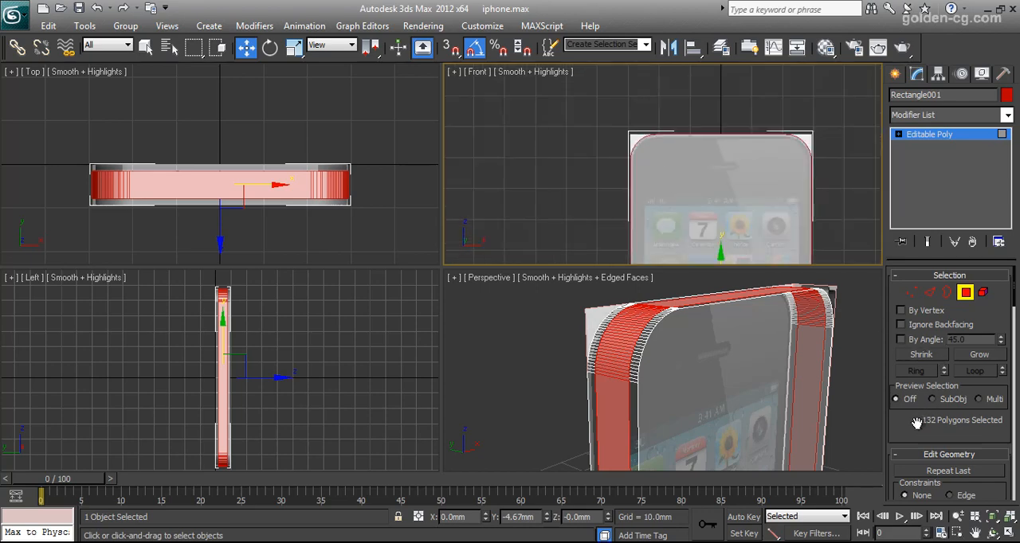
{"action": "scroll", "coordinate": [960, 402], "scroll_direction": "down", "scroll_amount": 4}
{"action": "scroll", "coordinate": [960, 402], "scroll_direction": "down", "scroll_amount": 10}
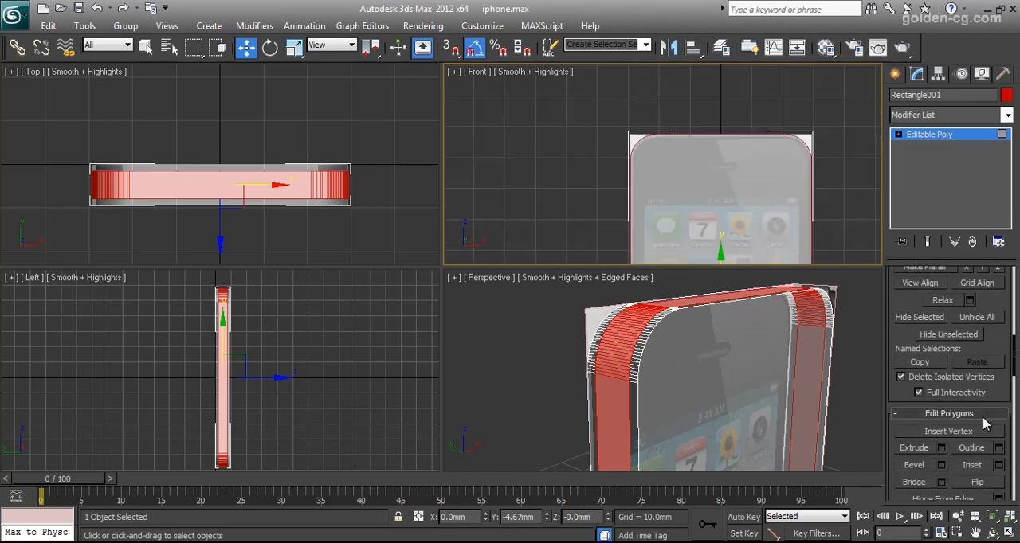
{"action": "left_click", "coordinate": [941, 403]}
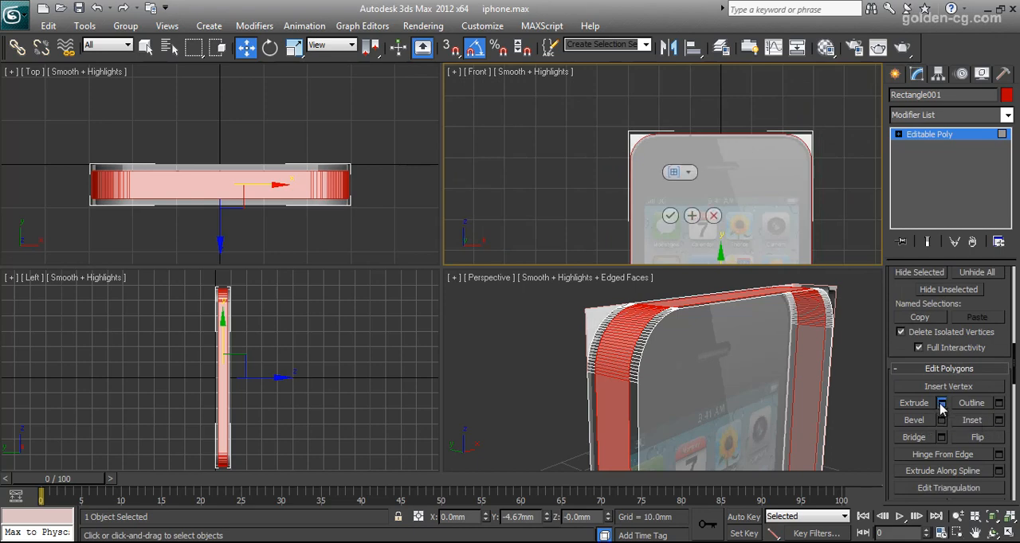
{"action": "left_click", "coordinate": [679, 172]}
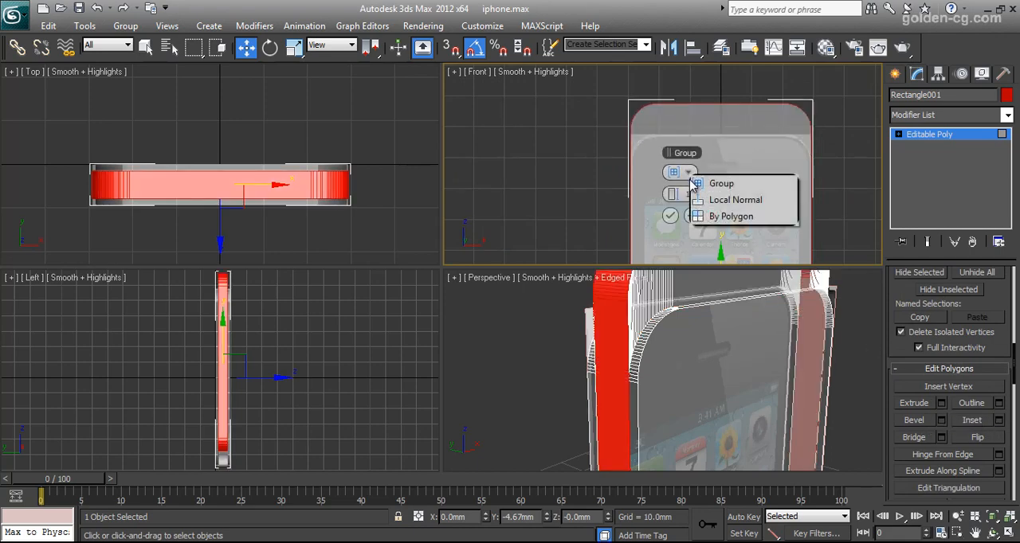
{"action": "left_click", "coordinate": [722, 191]}
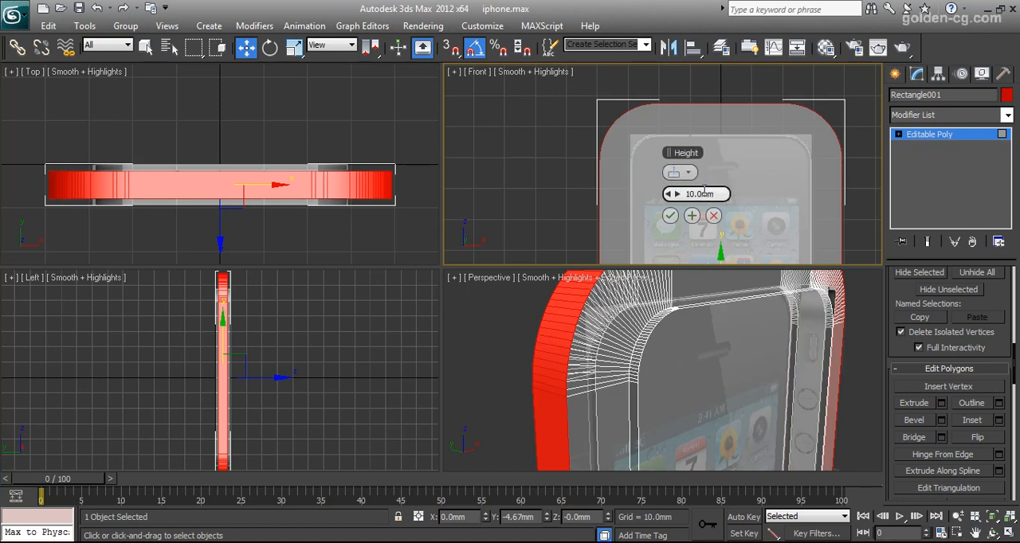
- Set the band's extrusion height to 0.6 mm, compare it with the front reference image, and accept it
{"action": "left_click", "coordinate": [705, 191]}
{"action": "type", "text": ".5"}
{"action": "key", "text": "Return"}
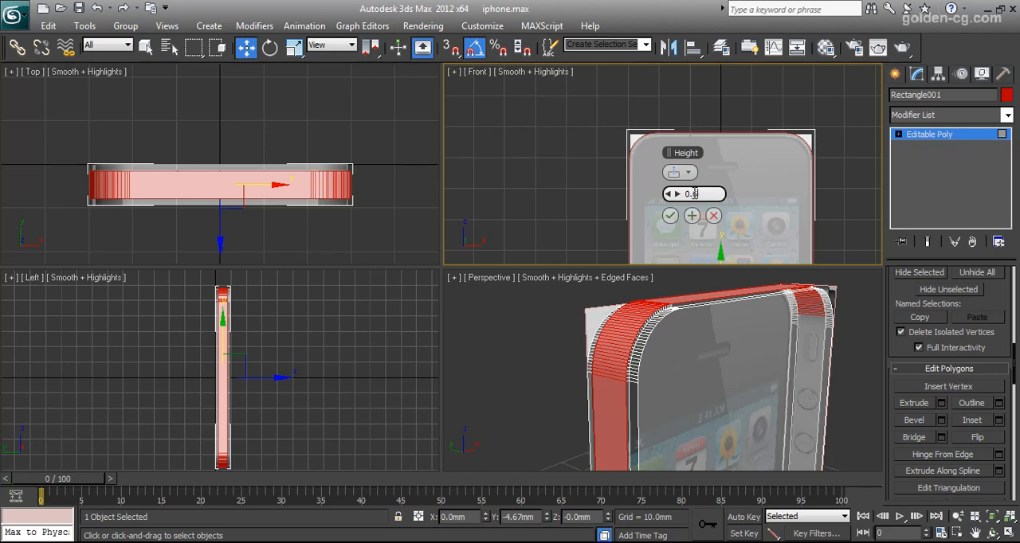
{"action": "key", "text": "Return"}
{"action": "scroll", "coordinate": [626, 190], "scroll_direction": "up", "scroll_amount": 5}
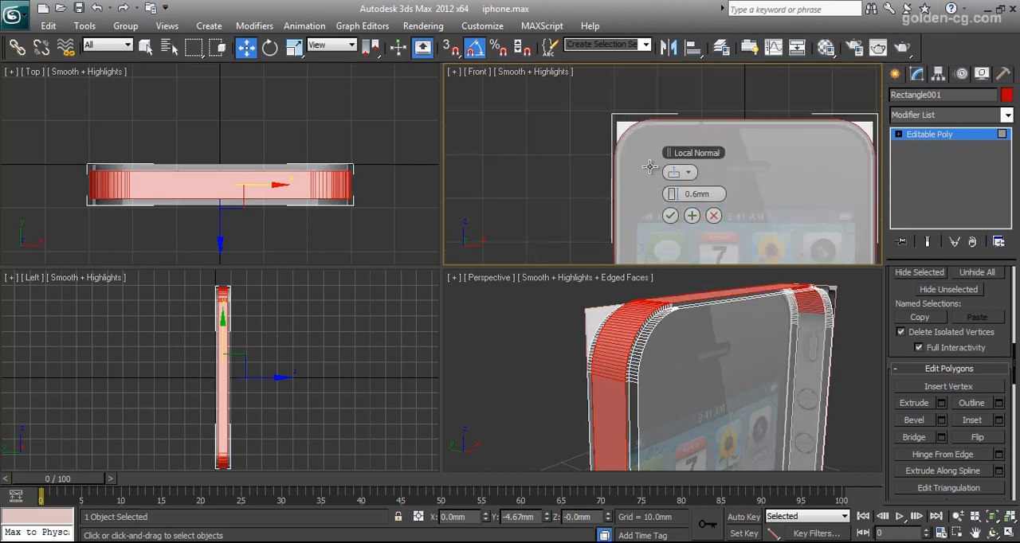
{"action": "mouse_move", "coordinate": [627, 189]}
{"action": "middle_mouse_down"}
{"action": "mouse_move", "coordinate": [608, 196]}
{"action": "mouse_move", "coordinate": [542, 170]}
{"action": "mouse_move", "coordinate": [528, 199]}
{"action": "mouse_move", "coordinate": [576, 151]}
{"action": "mouse_move", "coordinate": [619, 182]}
{"action": "middle_mouse_up"}
{"action": "scroll", "coordinate": [575, 151], "scroll_direction": "down", "scroll_amount": 6}
{"action": "scroll", "coordinate": [616, 167], "scroll_direction": "down", "scroll_amount": 2}
{"action": "scroll", "coordinate": [617, 188], "scroll_direction": "up", "scroll_amount": 4}
{"action": "scroll", "coordinate": [603, 180], "scroll_direction": "up", "scroll_amount": 2}
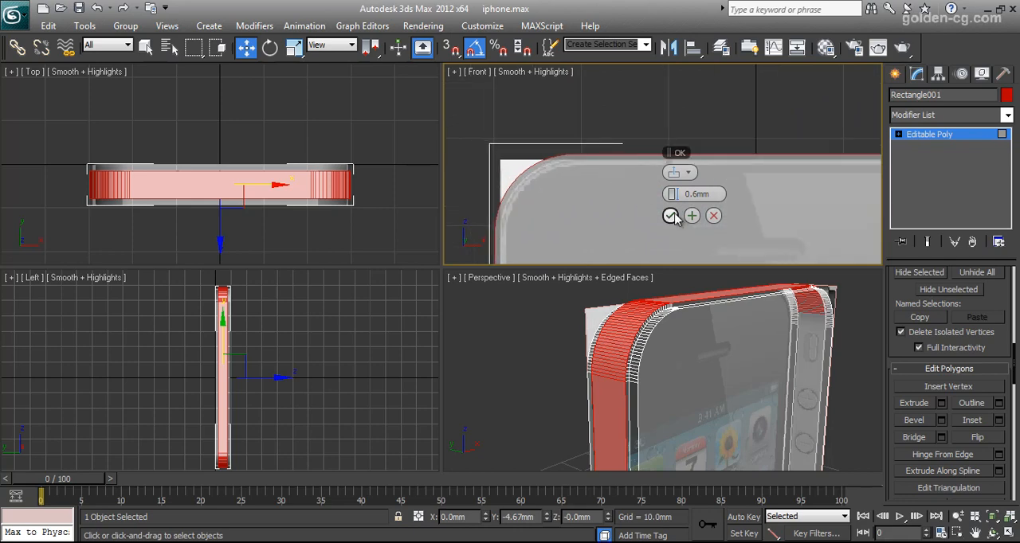
{"action": "left_click", "coordinate": [671, 216]}
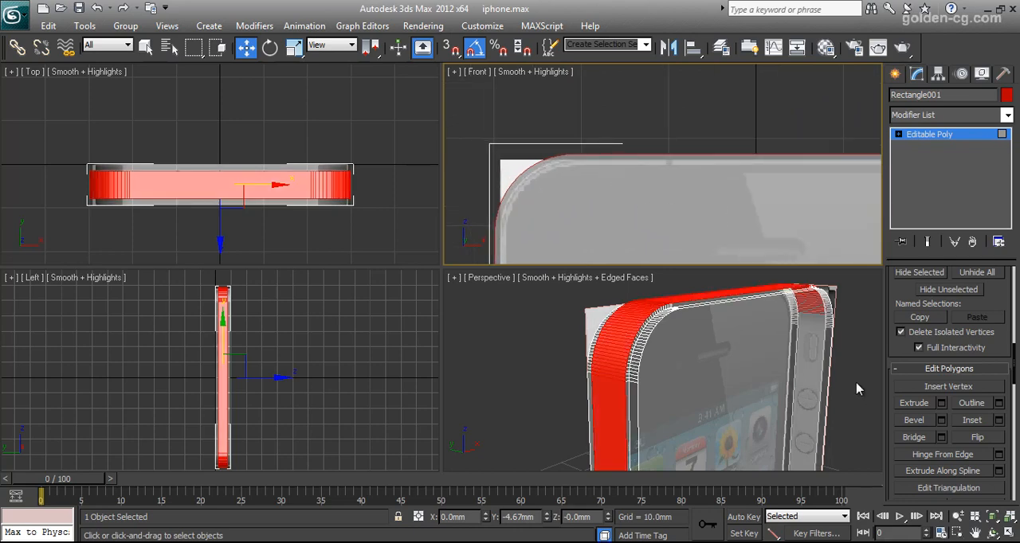
- Inspect the extruded band's corner, and select the whole phone body at Element level
{"action": "left_click", "coordinate": [995, 535]}
{"action": "left_click_drag", "start_coordinate": [686, 348], "coordinate": [663, 353]}
{"action": "scroll", "coordinate": [663, 353], "scroll_direction": "up", "scroll_amount": 4}
{"action": "middle_click_drag", "start_coordinate": [663, 353], "coordinate": [668, 353]}
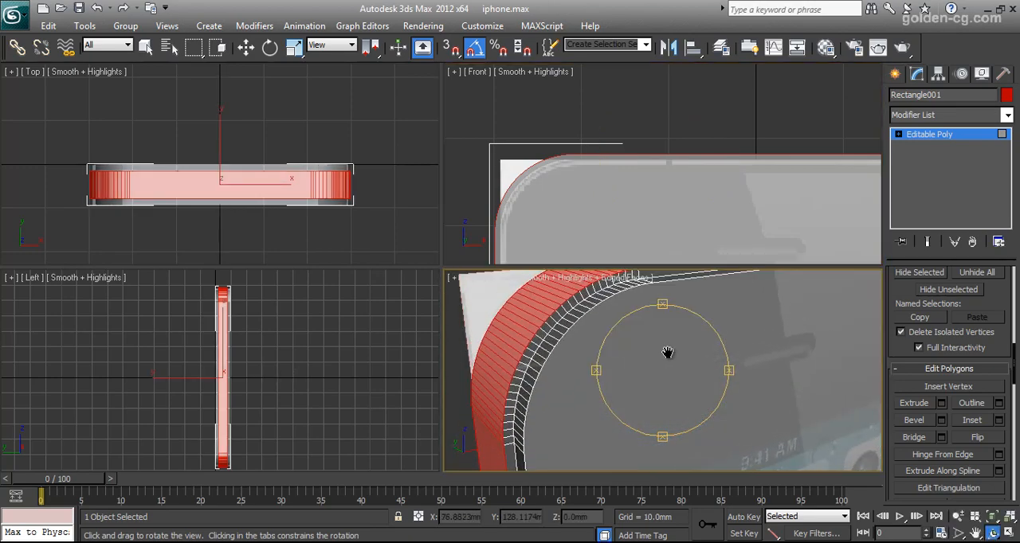
{"action": "left_click", "coordinate": [899, 134]}
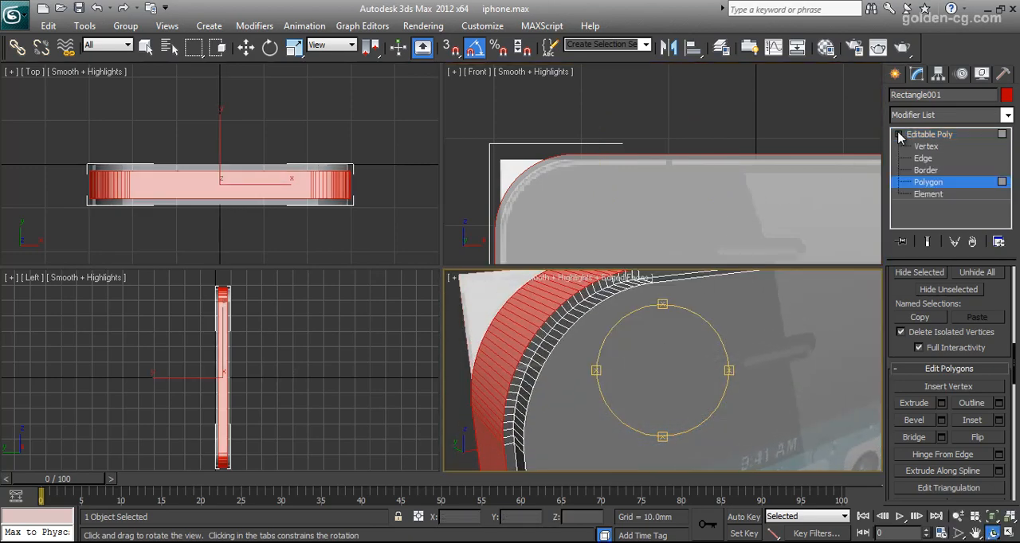
{"action": "left_click", "coordinate": [936, 195]}
{"action": "key", "text": "w"}
{"action": "left_click", "coordinate": [671, 212]}
{"action": "scroll", "coordinate": [672, 195], "scroll_direction": "down", "scroll_amount": 5}
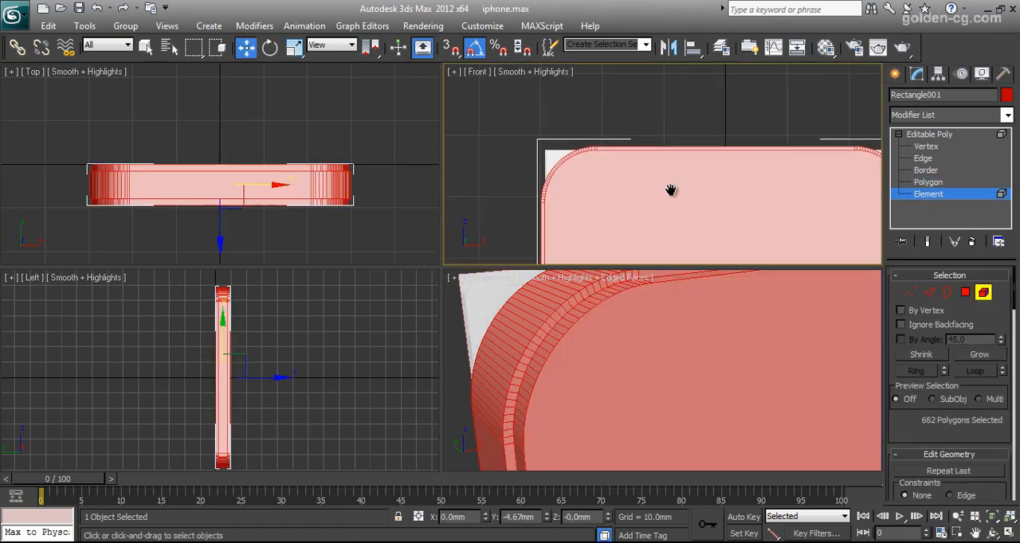
{"action": "scroll", "coordinate": [686, 182], "scroll_direction": "up", "scroll_amount": 8}
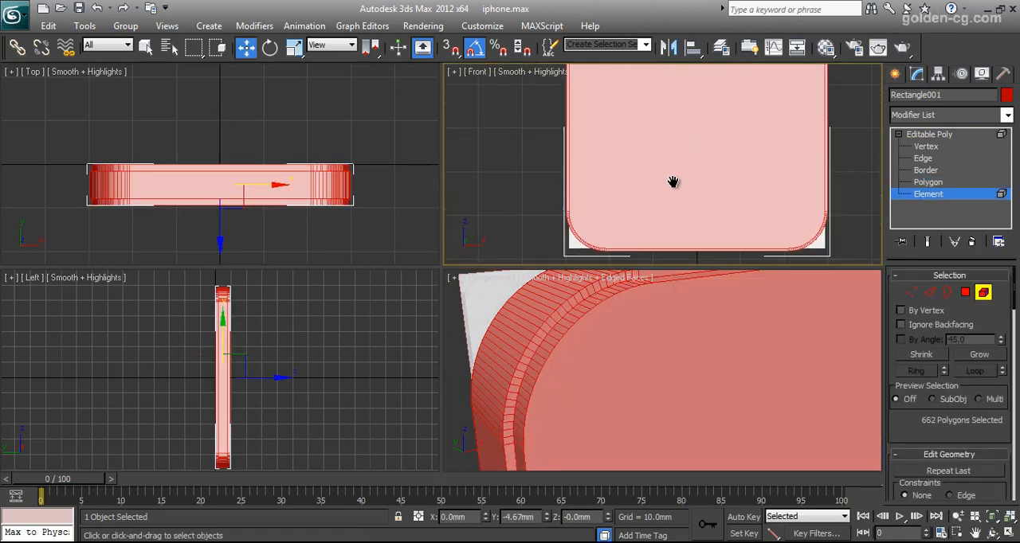
{"action": "middle_click_drag", "start_coordinate": [650, 195], "coordinate": [674, 203]}
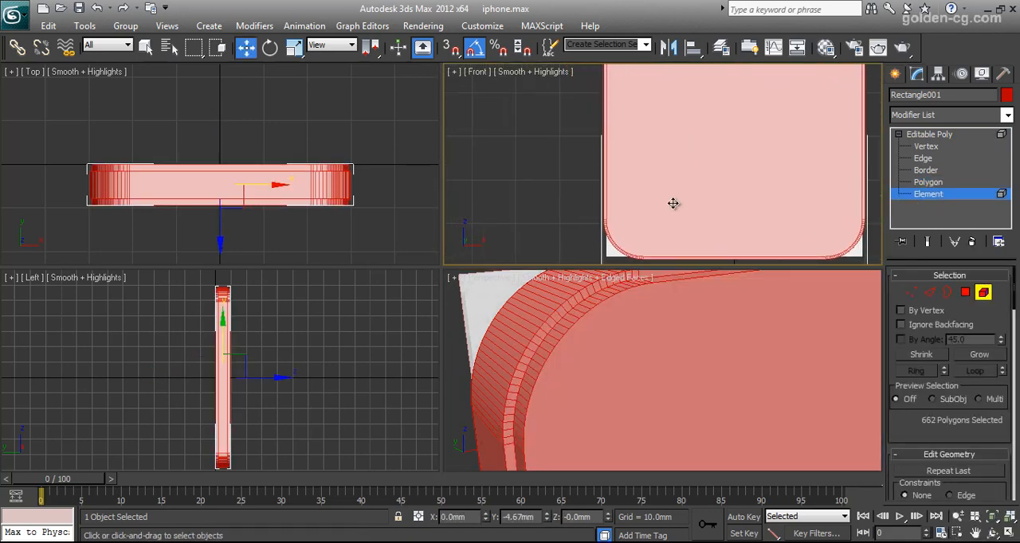
- Uniformly scale the whole phone body element down slightly so its width fits the front reference image
{"action": "left_click", "coordinate": [294, 47]}
{"action": "scroll", "coordinate": [653, 128], "scroll_direction": "down", "scroll_amount": 3}
{"action": "scroll", "coordinate": [673, 199], "scroll_direction": "up", "scroll_amount": 4}
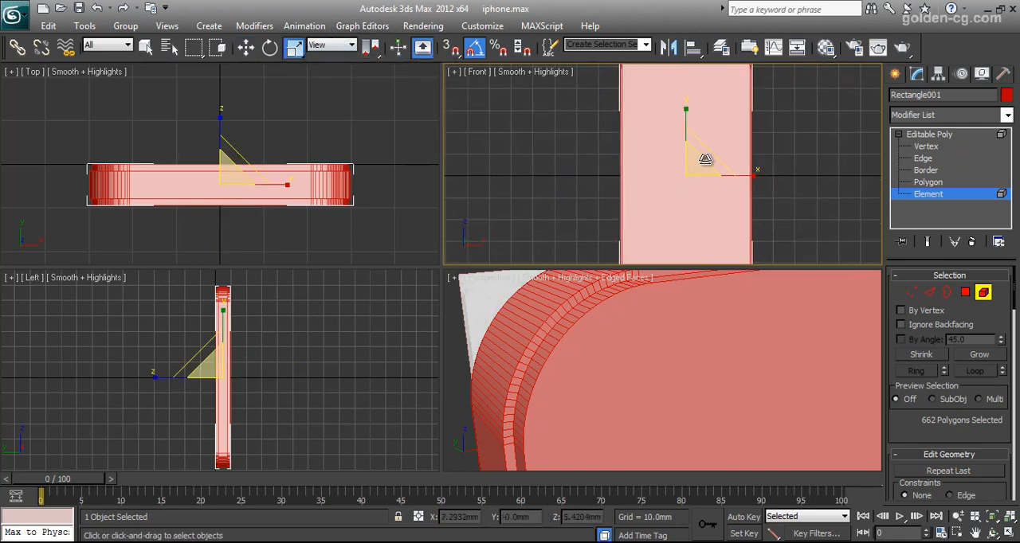
{"action": "scroll", "coordinate": [706, 159], "scroll_direction": "up", "scroll_amount": 1}
{"action": "left_click_drag", "start_coordinate": [706, 160], "coordinate": [723, 159]}
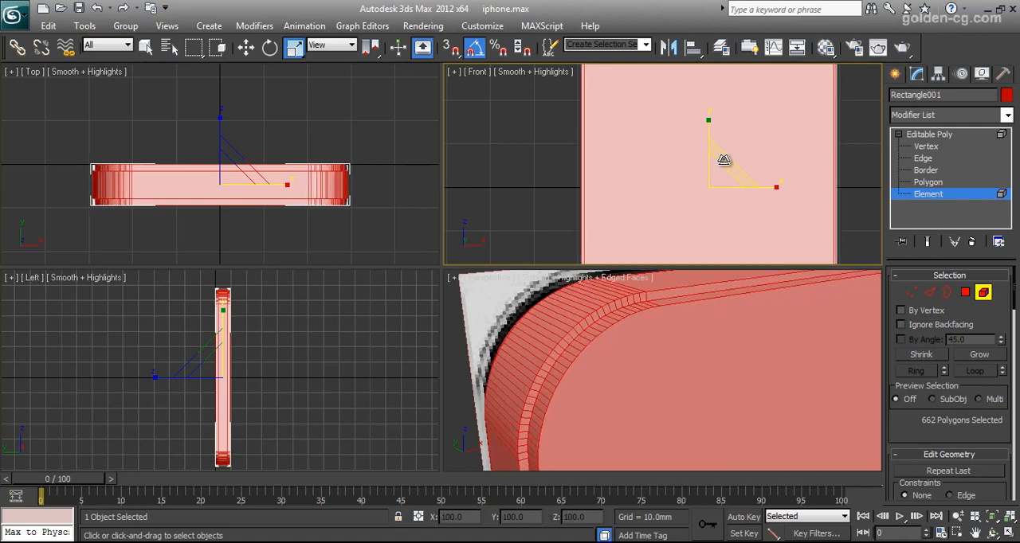
{"action": "scroll", "coordinate": [677, 130], "scroll_direction": "down", "scroll_amount": 2}
{"action": "middle_click_drag", "start_coordinate": [677, 131], "coordinate": [660, 187]}
{"action": "scroll", "coordinate": [673, 232], "scroll_direction": "up", "scroll_amount": 3}
- Select the top corner vertices at Vertex level and move them up to about Z 53.84 mm to match the reference
{"action": "left_click", "coordinate": [925, 147]}
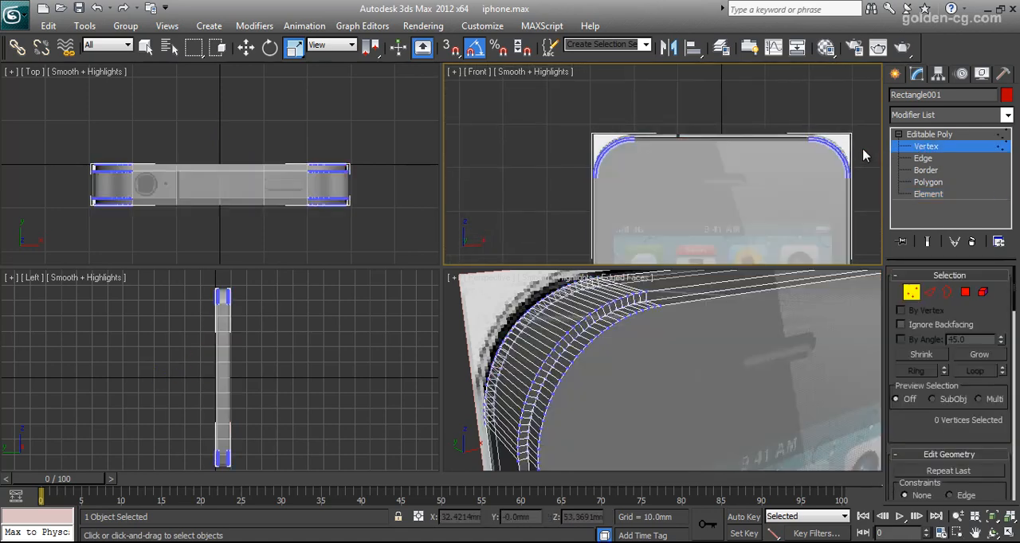
{"action": "left_click_drag", "start_coordinate": [864, 124], "coordinate": [562, 182]}
{"action": "scroll", "coordinate": [669, 175], "scroll_direction": "up", "scroll_amount": 3}
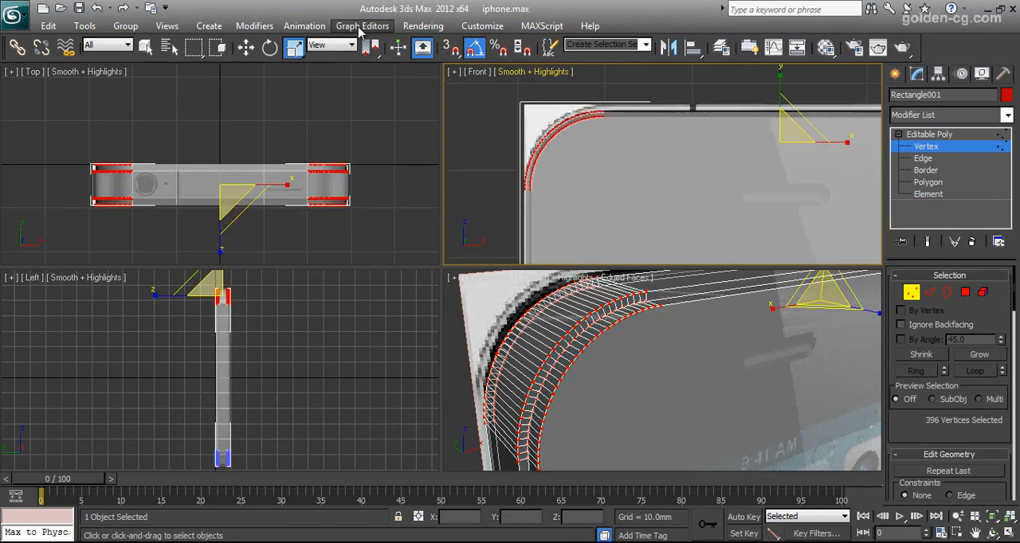
{"action": "left_click", "coordinate": [246, 48]}
{"action": "left_click_drag", "start_coordinate": [781, 101], "coordinate": [780, 93]}
{"action": "scroll", "coordinate": [673, 160], "scroll_direction": "down", "scroll_amount": 8}
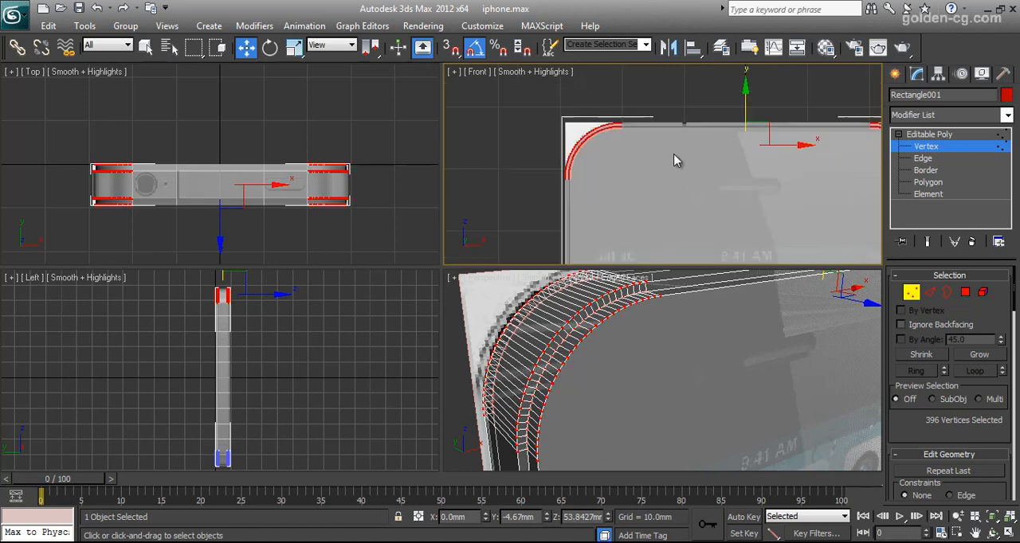
- Select the vertices of both bottom corners and move them down to about Z -53.84 mm to match the reference
{"action": "middle_click_drag", "start_coordinate": [694, 164], "coordinate": [690, 130]}
{"action": "scroll", "coordinate": [683, 147], "scroll_direction": "up", "scroll_amount": 5}
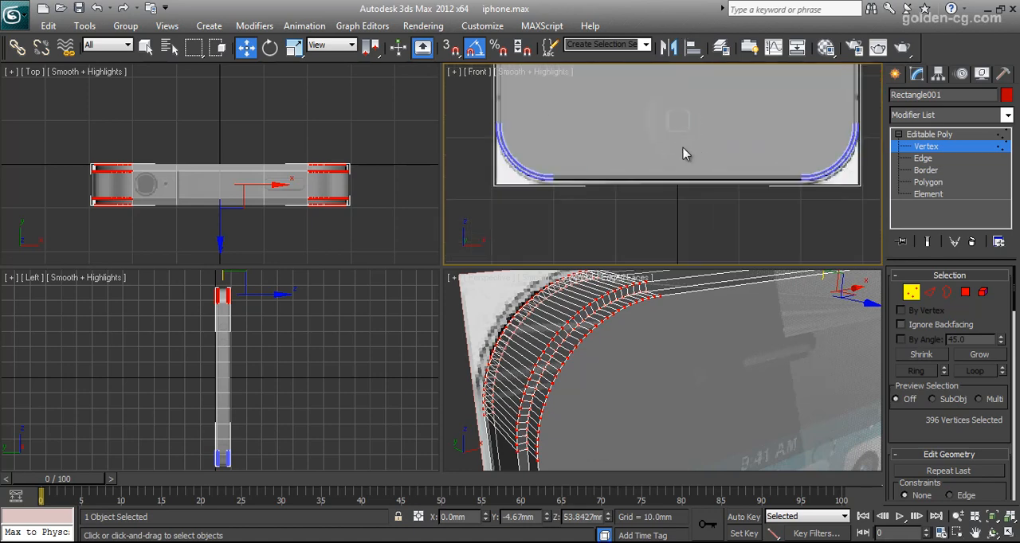
{"action": "middle_click_drag", "start_coordinate": [638, 148], "coordinate": [681, 171]}
{"action": "left_click_drag", "start_coordinate": [501, 107], "coordinate": [705, 232]}
{"action": "middle_click_drag", "start_coordinate": [773, 244], "coordinate": [685, 244]}
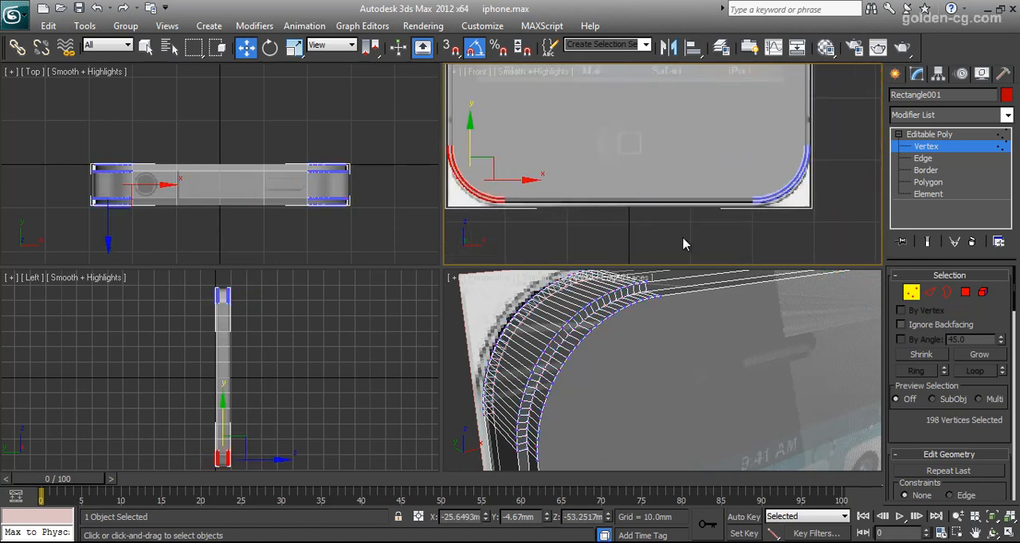
{"action": "left_click_drag", "start_coordinate": [820, 126], "coordinate": [643, 229], "text": "ctrl"}
{"action": "middle_click_drag", "start_coordinate": [643, 164], "coordinate": [723, 160]}
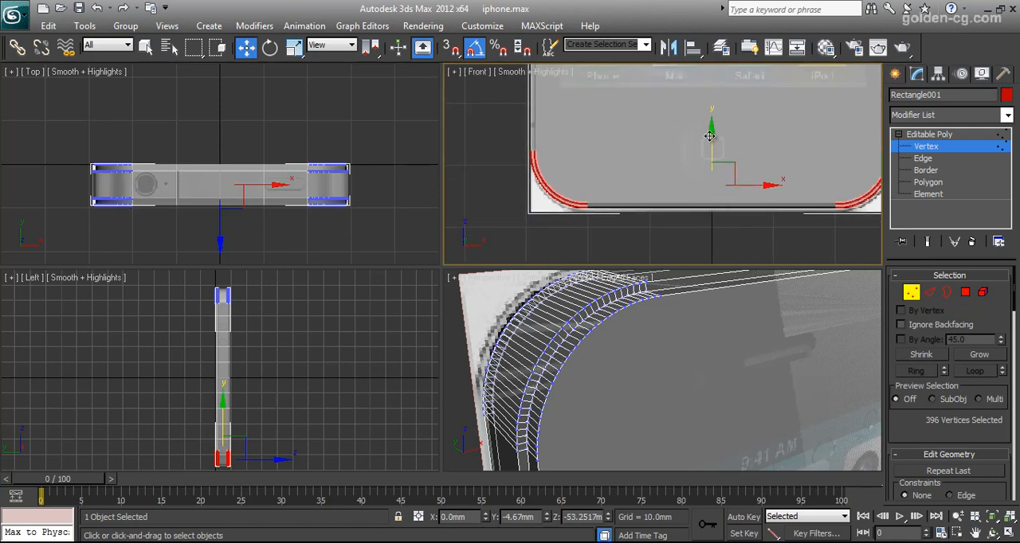
{"action": "left_click_drag", "start_coordinate": [709, 136], "coordinate": [710, 144]}
{"action": "scroll", "coordinate": [653, 158], "scroll_direction": "down", "scroll_amount": 2}
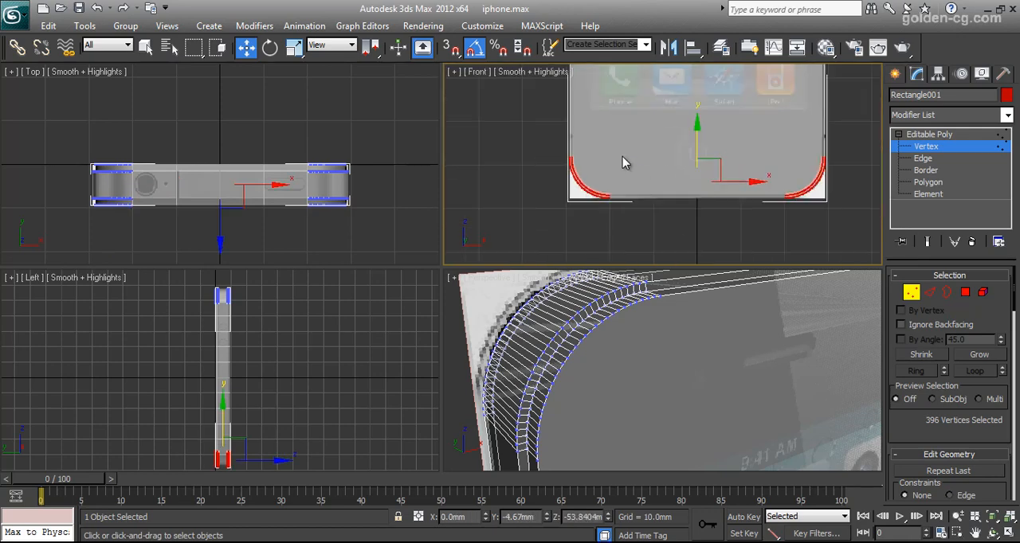
- Compare the top corners with the front reference image, and leave Vertex level
{"action": "middle_click_drag", "start_coordinate": [635, 116], "coordinate": [649, 306]}
{"action": "middle_click_drag", "start_coordinate": [649, 87], "coordinate": [664, 234]}
{"action": "scroll", "coordinate": [665, 235], "scroll_direction": "up", "scroll_amount": 5}
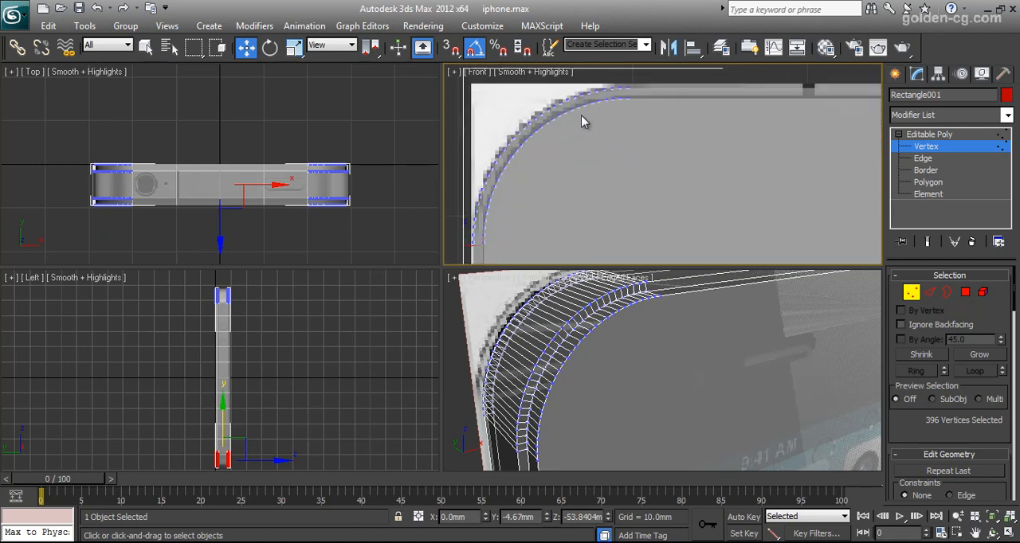
{"action": "scroll", "coordinate": [721, 184], "scroll_direction": "down", "scroll_amount": 4}
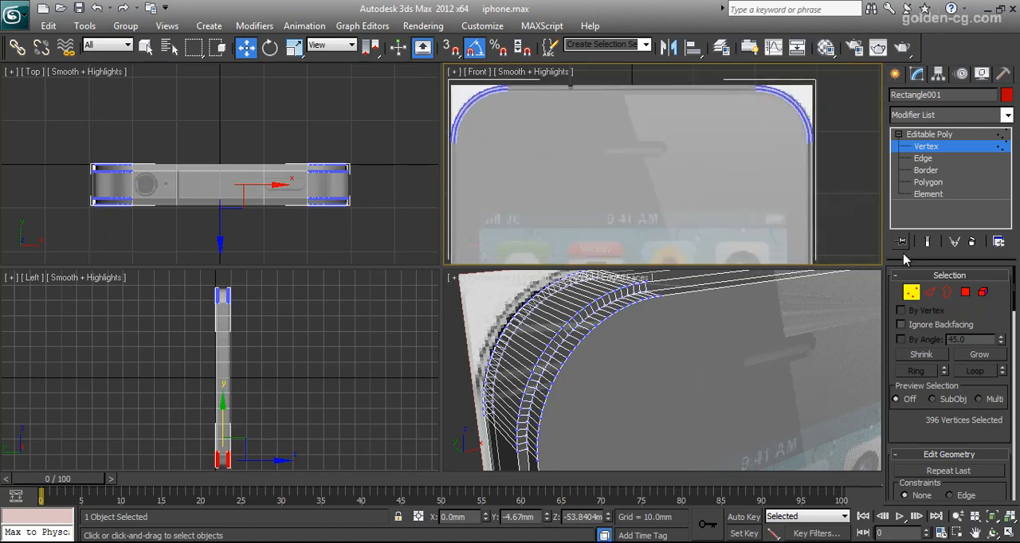
{"action": "left_click", "coordinate": [910, 294]}
{"action": "scroll", "coordinate": [722, 364], "scroll_direction": "down", "scroll_amount": 4}
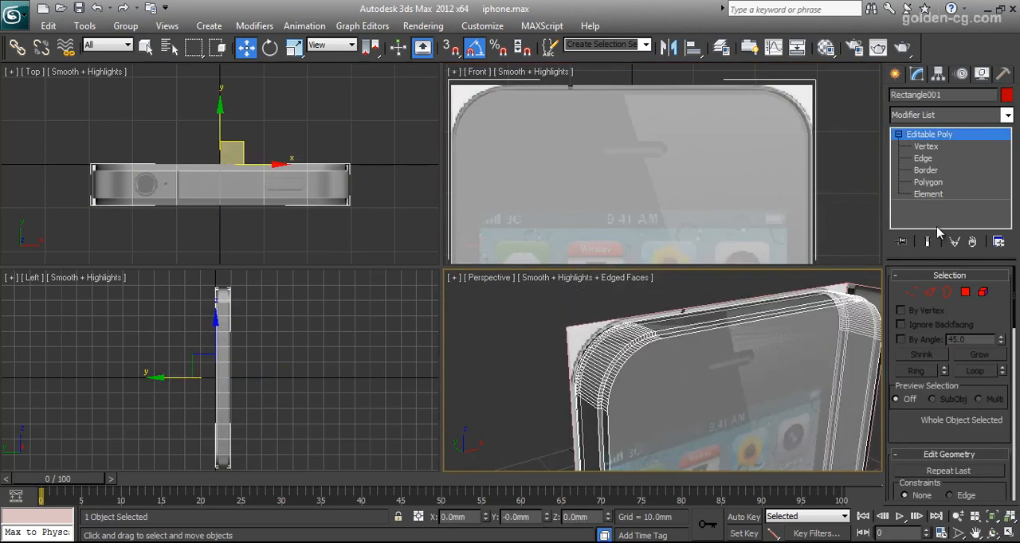
- Select the complete edge loops along both outer rims of the raised side band at Edge level
{"action": "left_click", "coordinate": [930, 292]}
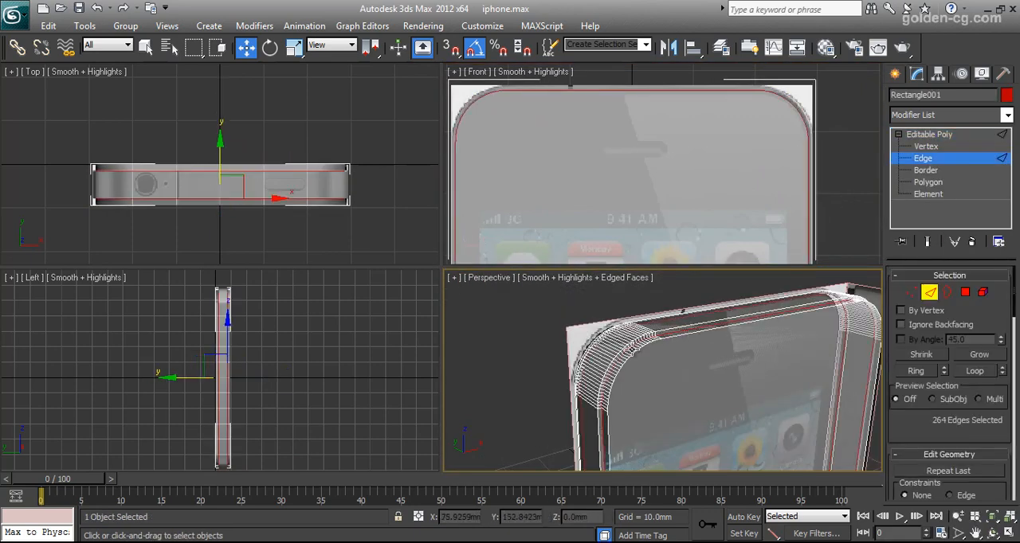
{"action": "scroll", "coordinate": [675, 333], "scroll_direction": "up", "scroll_amount": 4}
{"action": "left_click", "coordinate": [675, 355]}
{"action": "middle_click_drag", "start_coordinate": [675, 355], "coordinate": [693, 376]}
{"action": "scroll", "coordinate": [688, 400], "scroll_direction": "up", "scroll_amount": 3}
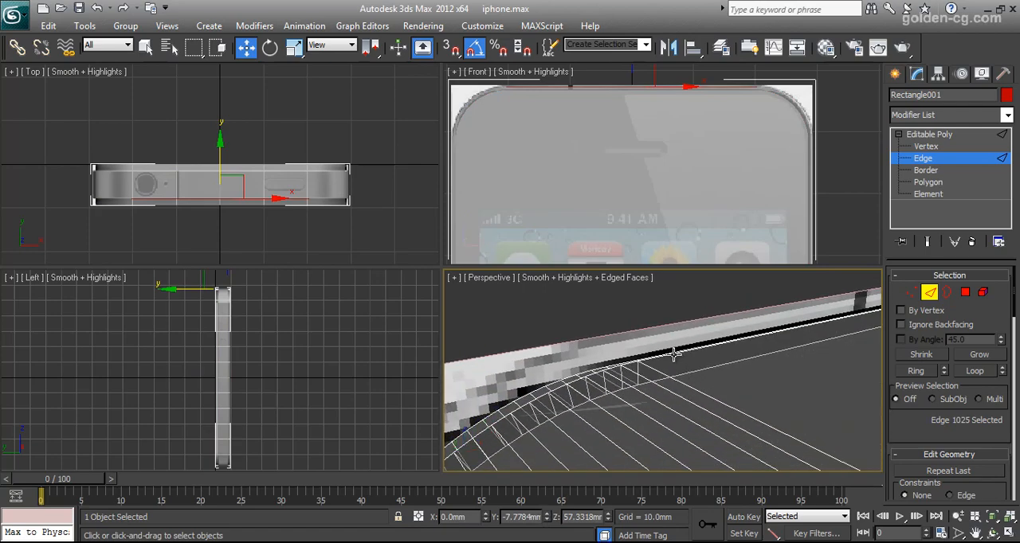
{"action": "left_click", "coordinate": [579, 380], "text": "ctrl"}
{"action": "scroll", "coordinate": [580, 380], "scroll_direction": "down", "scroll_amount": 4}
{"action": "middle_click_drag", "start_coordinate": [706, 414], "coordinate": [636, 426]}
{"action": "left_click", "coordinate": [962, 375]}
{"action": "middle_click_drag", "start_coordinate": [734, 387], "coordinate": [766, 388]}
{"action": "scroll", "coordinate": [923, 407], "scroll_direction": "down", "scroll_amount": 15}
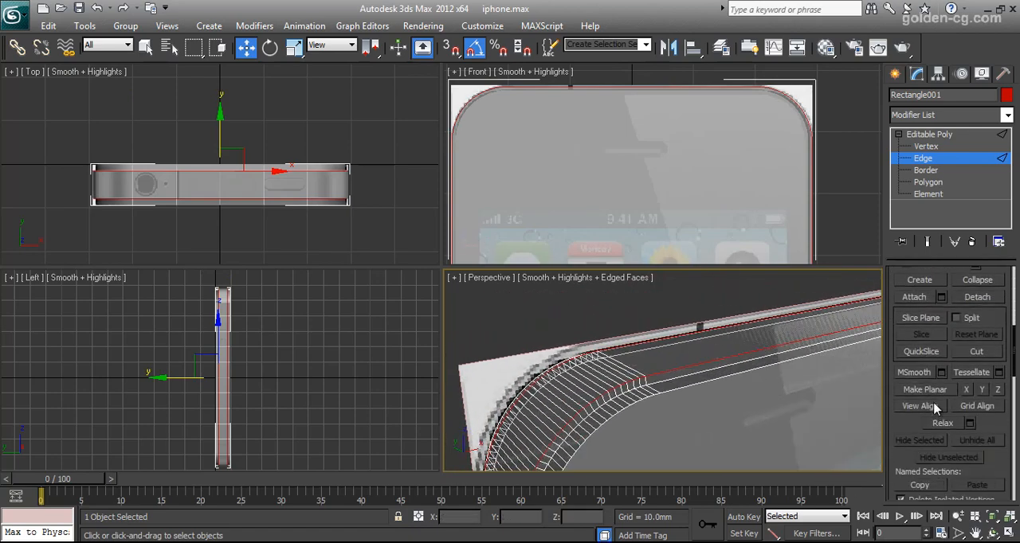
- Chamfer the selected edge loops by 0.15 mm with 1 segment
{"action": "left_click", "coordinate": [942, 449]}
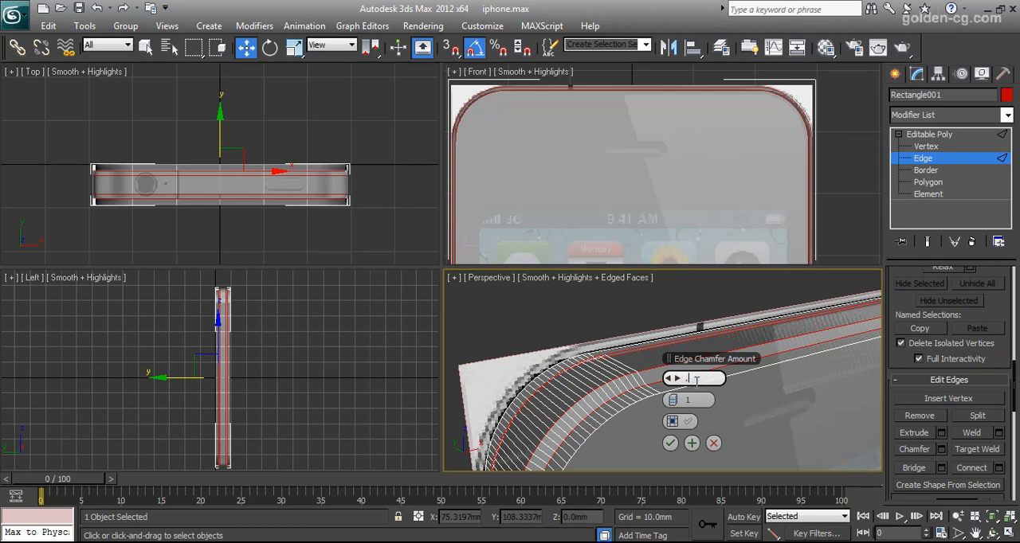
{"action": "key", "text": "Return"}
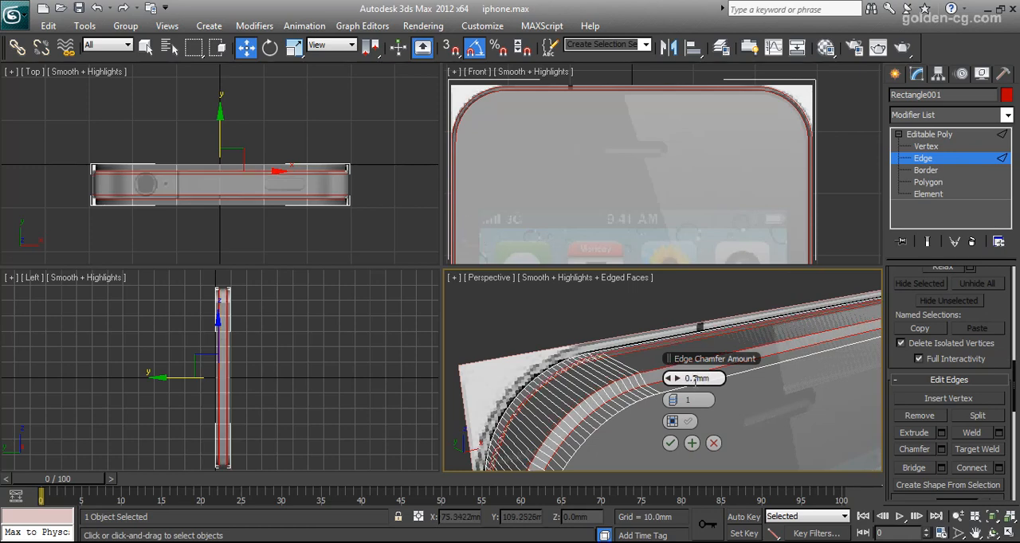
{"action": "key", "text": "BackSpace"}
{"action": "type", "text": "1"}
{"action": "key", "text": "Return"}
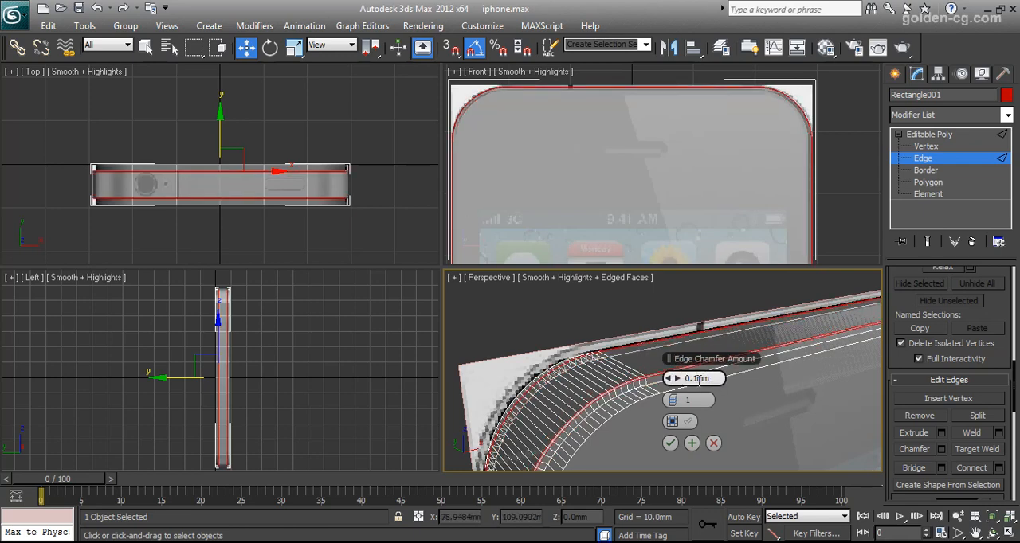
{"action": "type", "text": "5"}
{"action": "key", "text": "Return"}
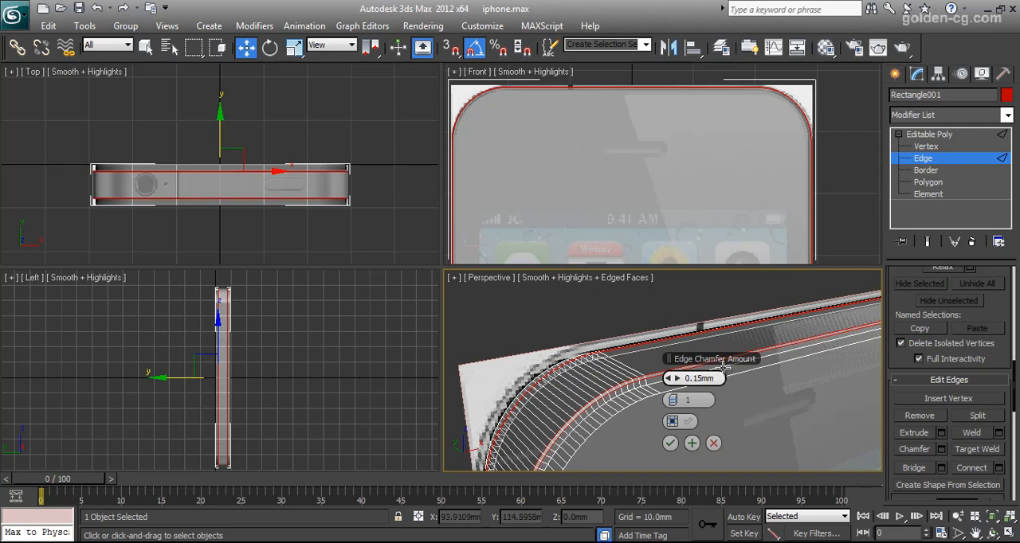
{"action": "left_click", "coordinate": [670, 443]}
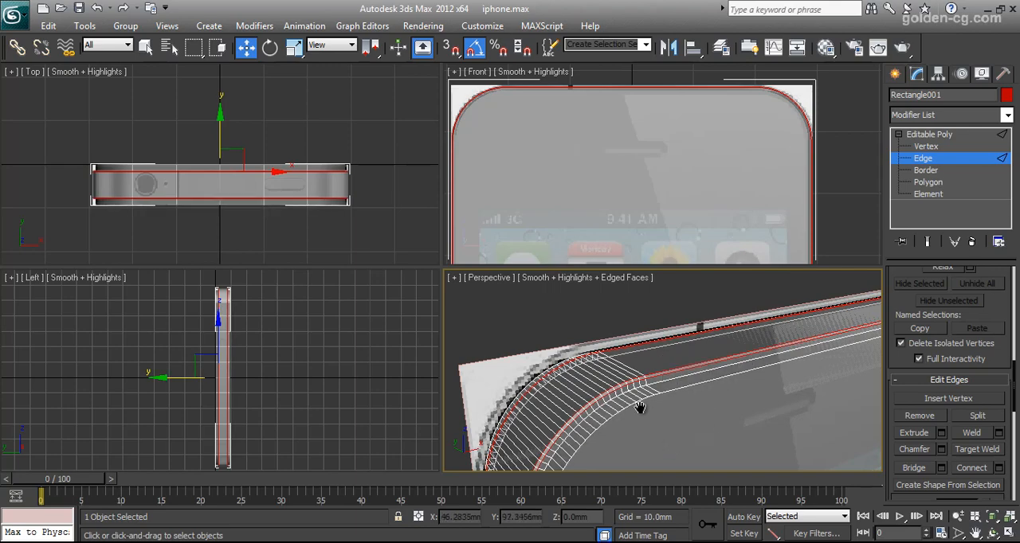
- Inspect the chamfered corner, select the large front polygon, and examine the body from behind
{"action": "middle_click_drag", "start_coordinate": [640, 408], "coordinate": [631, 374]}
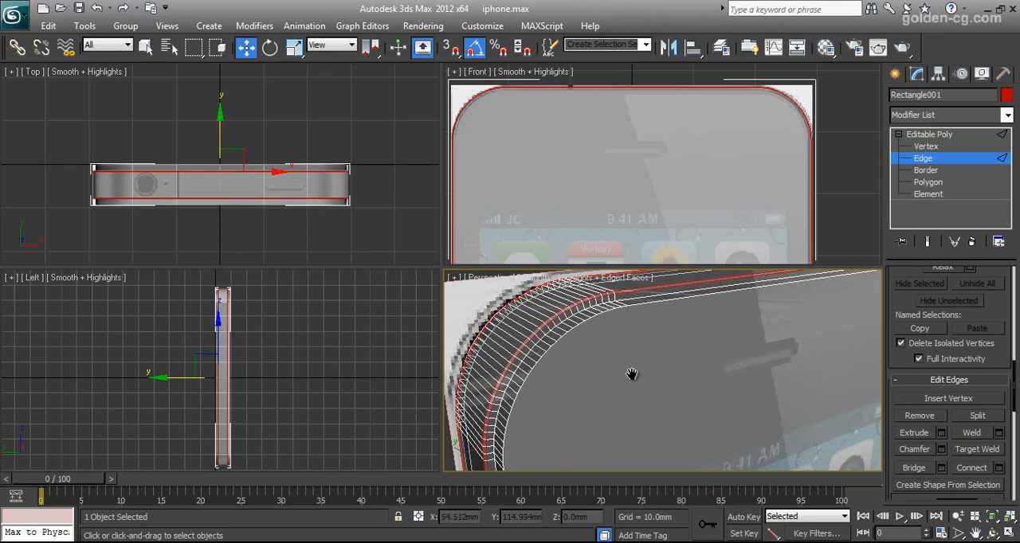
{"action": "left_click", "coordinate": [928, 182]}
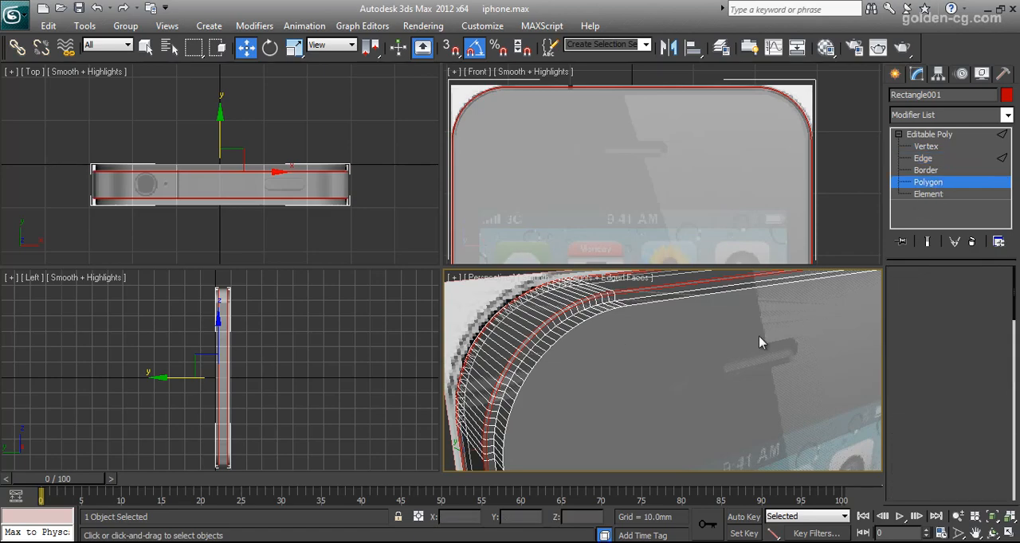
{"action": "left_click", "coordinate": [735, 337]}
{"action": "left_click", "coordinate": [992, 533]}
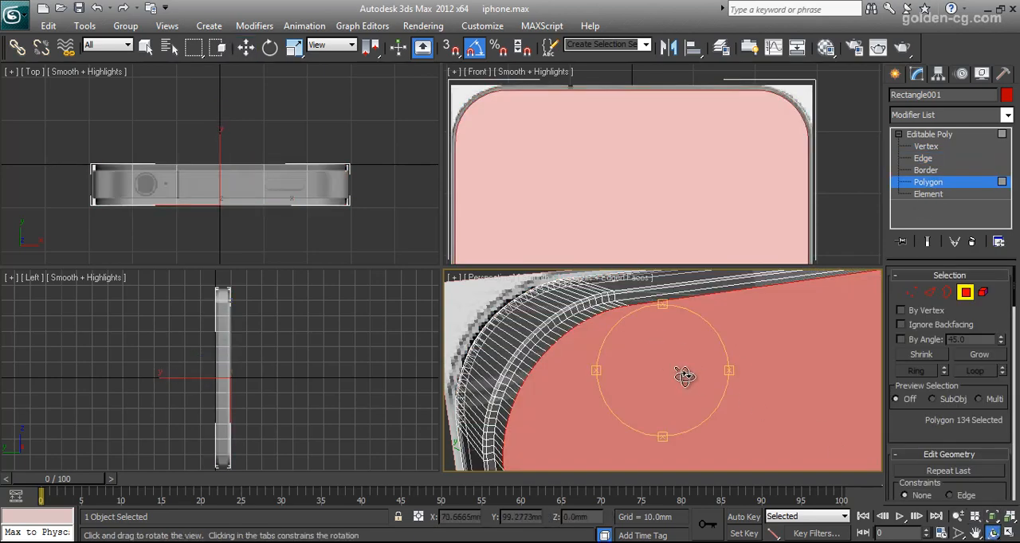
{"action": "mouse_move", "coordinate": [683, 375]}
{"action": "left_mouse_down"}
{"action": "mouse_move", "coordinate": [747, 364]}
{"action": "mouse_move", "coordinate": [666, 345]}
{"action": "mouse_move", "coordinate": [658, 353]}
{"action": "mouse_move", "coordinate": [676, 376]}
{"action": "mouse_move", "coordinate": [799, 371]}
{"action": "mouse_move", "coordinate": [630, 375]}
{"action": "mouse_move", "coordinate": [674, 367]}
{"action": "mouse_move", "coordinate": [714, 379]}
{"action": "mouse_move", "coordinate": [674, 379]}
{"action": "mouse_move", "coordinate": [702, 381]}
{"action": "left_mouse_up"}
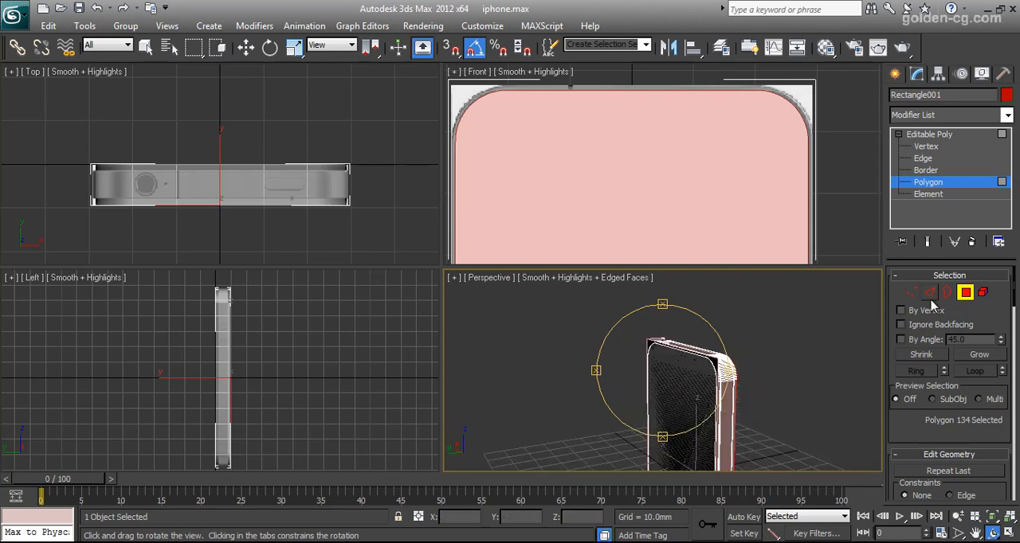
- Select the reference plane touching the back of the phone body and move it away to about Y 1.03 mm
{"action": "left_click", "coordinate": [965, 293]}
{"action": "left_click", "coordinate": [714, 360]}
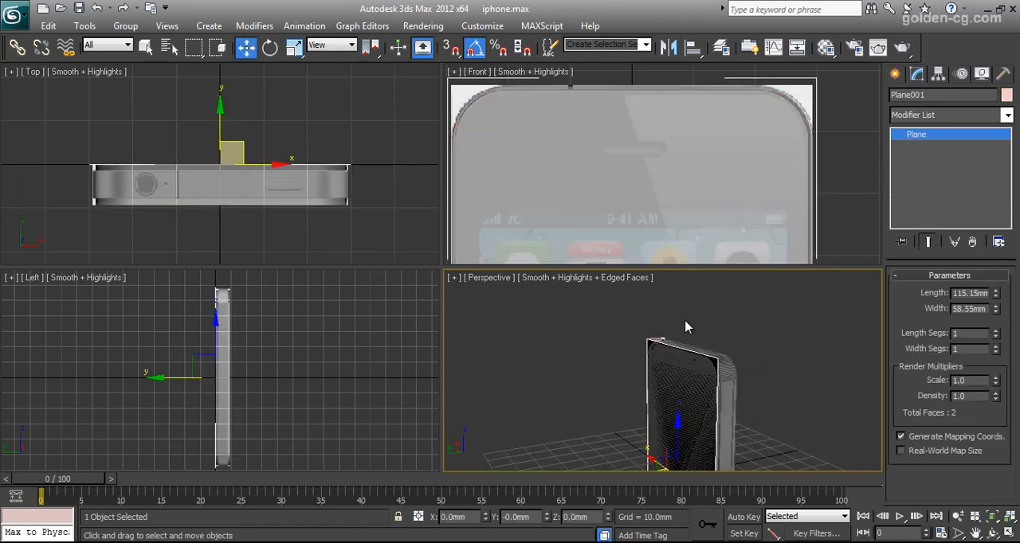
{"action": "right_click", "coordinate": [263, 151]}
{"action": "left_click_drag", "start_coordinate": [221, 132], "coordinate": [220, 125]}
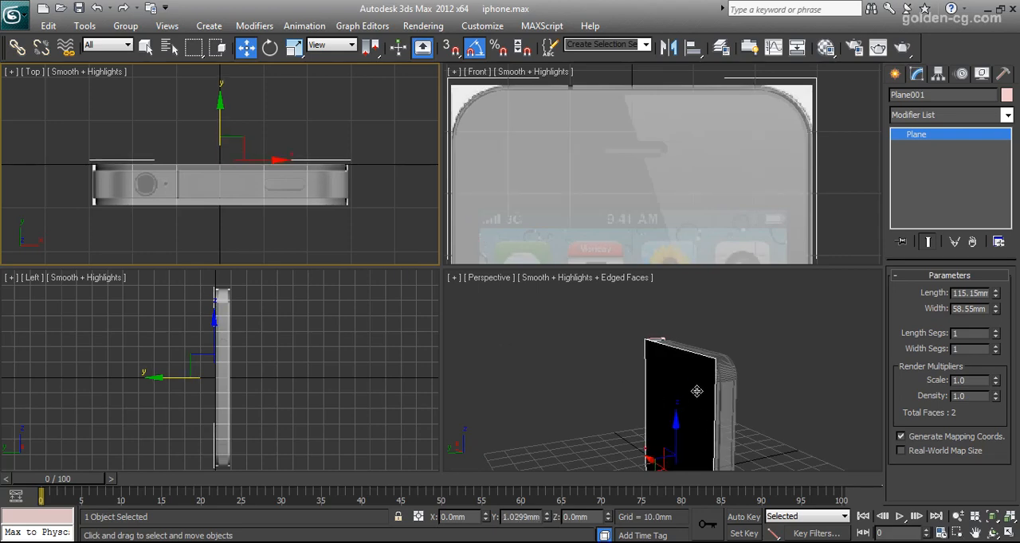
- Enable Backface Cull in the reference plane's object properties
{"action": "middle_click_drag", "start_coordinate": [753, 381], "coordinate": [745, 346]}
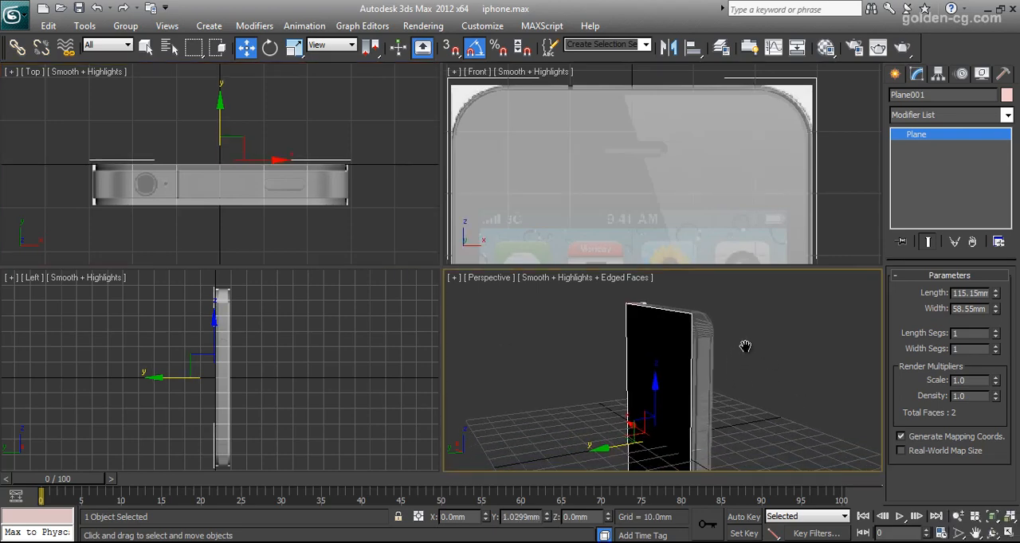
{"action": "right_click", "coordinate": [647, 343]}
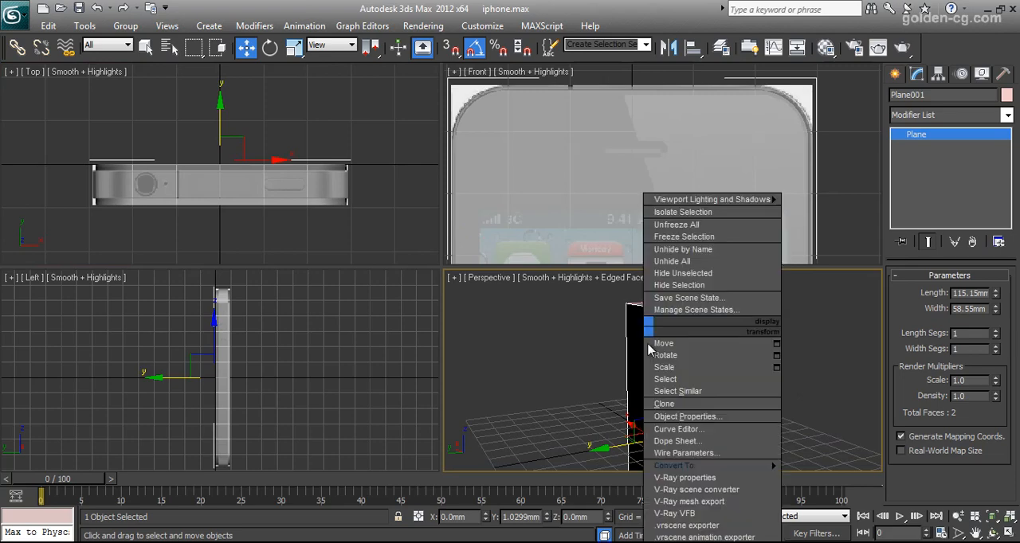
{"action": "left_click", "coordinate": [681, 418]}
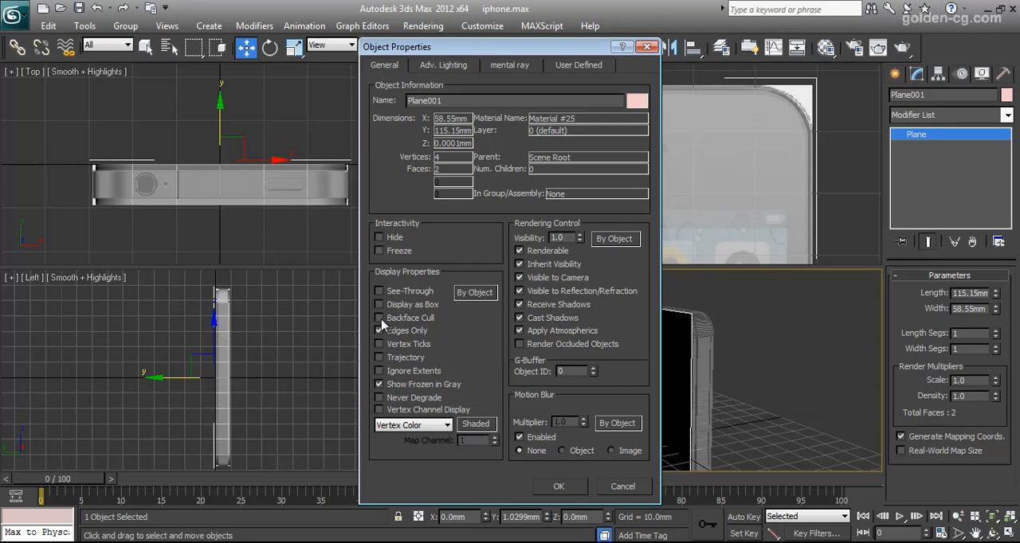
{"action": "left_click", "coordinate": [560, 487]}
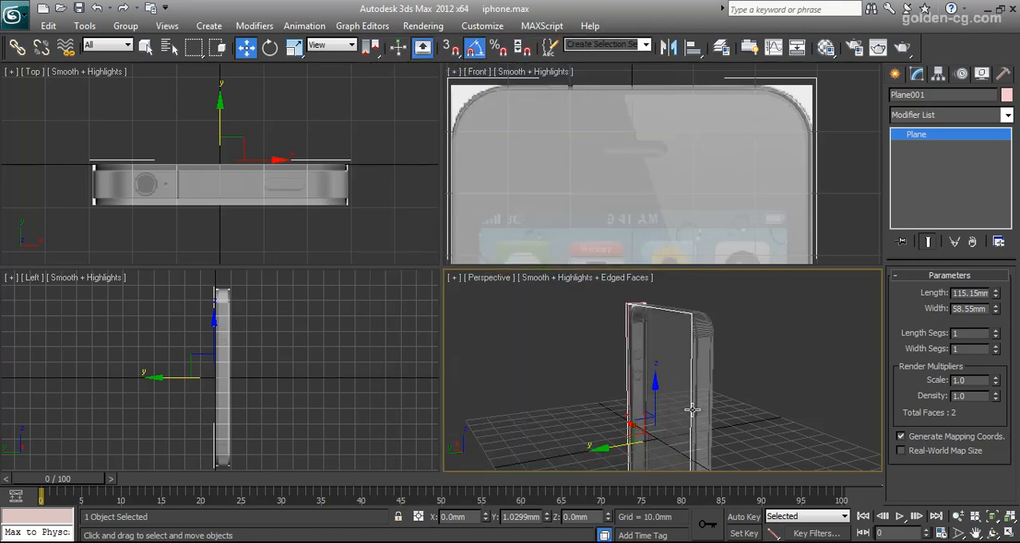
- View the model from the side, reselect the phone body, and enter Polygon level
{"action": "left_click", "coordinate": [990, 532]}
{"action": "left_click_drag", "start_coordinate": [664, 374], "coordinate": [619, 372]}
{"action": "right_click", "coordinate": [642, 372]}
{"action": "left_click", "coordinate": [660, 356]}
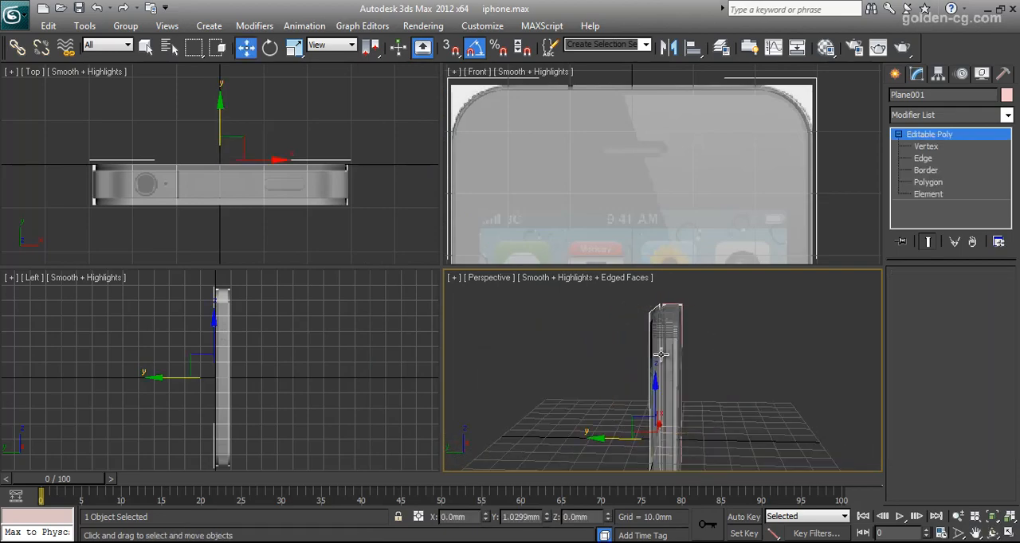
{"action": "left_click", "coordinate": [965, 292]}
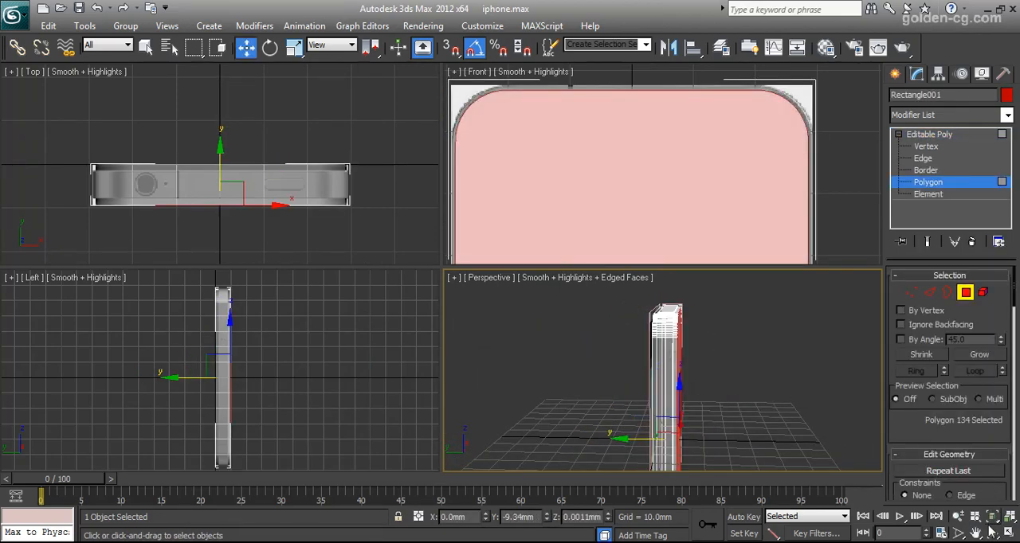
- Try to select the edge loop around the front face of the phone body at Edge level
{"action": "left_click", "coordinate": [990, 531]}
{"action": "left_click_drag", "start_coordinate": [743, 405], "coordinate": [636, 346]}
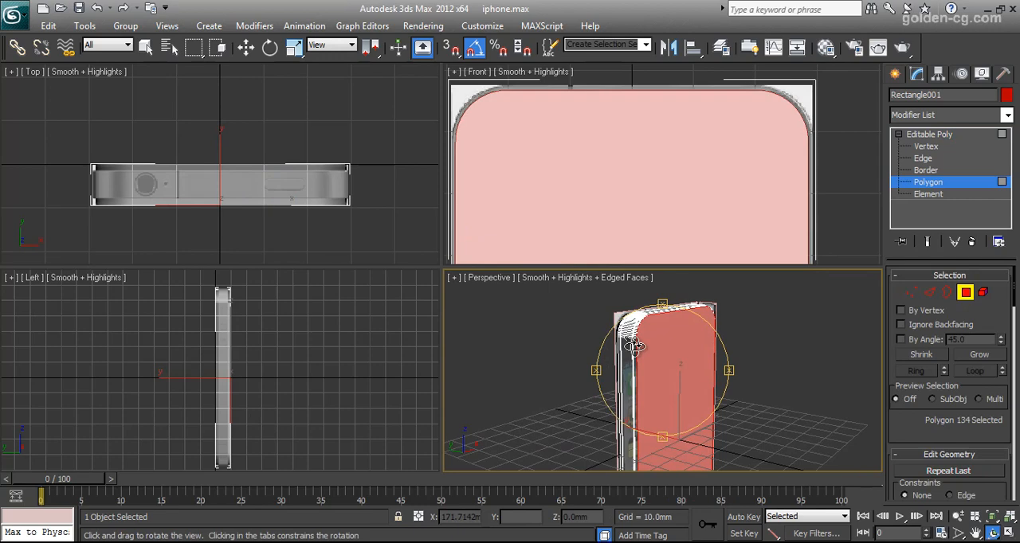
{"action": "left_click", "coordinate": [930, 292]}
{"action": "scroll", "coordinate": [659, 333], "scroll_direction": "up", "scroll_amount": 3}
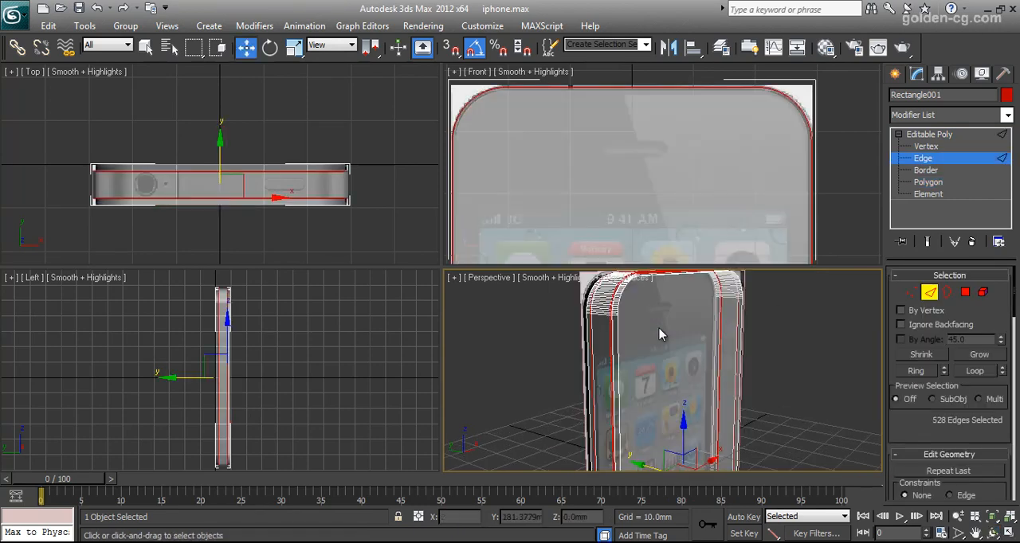
{"action": "left_click", "coordinate": [616, 323]}
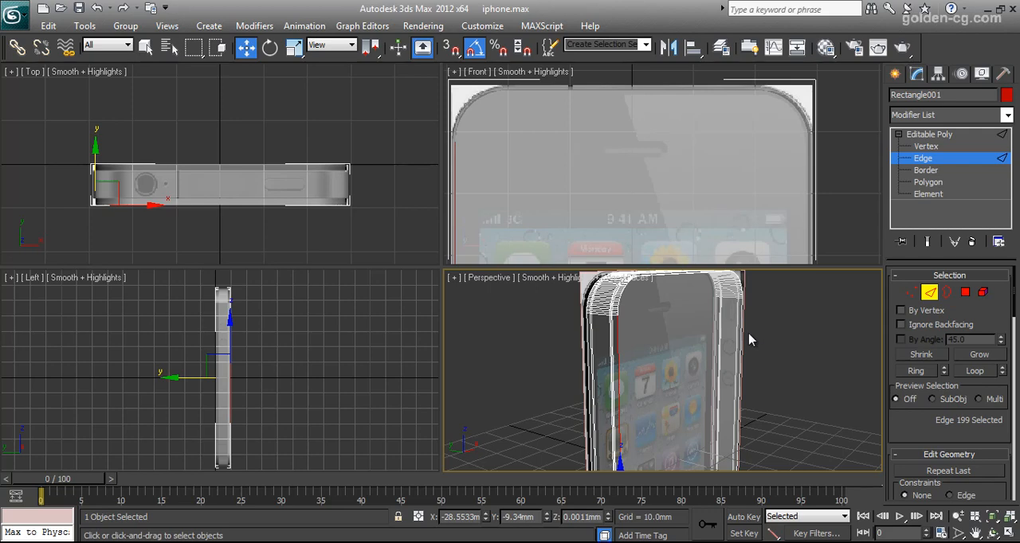
{"action": "left_click", "coordinate": [974, 377]}
{"action": "left_click", "coordinate": [974, 377]}
- Select the large front and back polygons of the phone body and convert the selection to their outline edges
{"action": "left_click", "coordinate": [966, 294]}
{"action": "left_click", "coordinate": [669, 340]}
{"action": "left_click", "coordinate": [986, 532]}
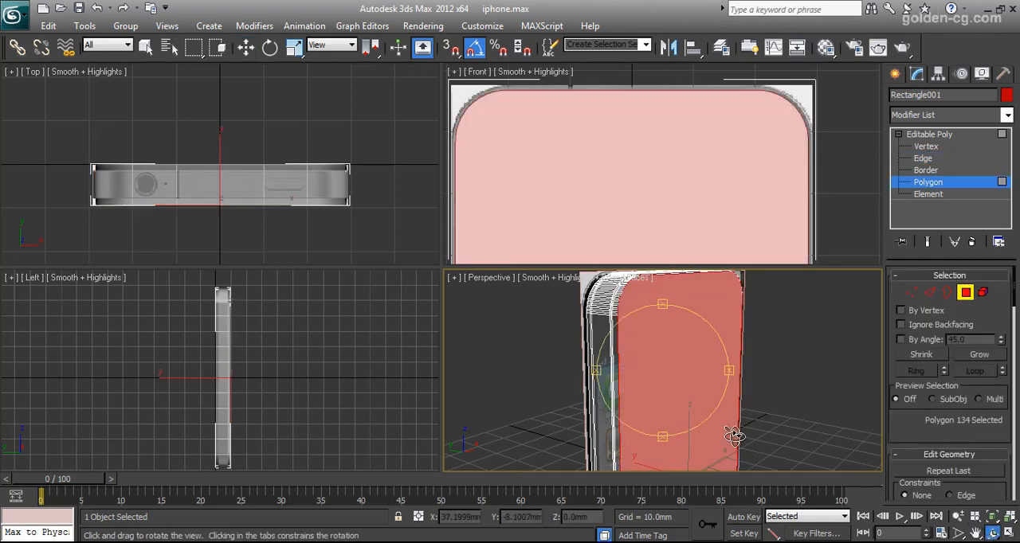
{"action": "left_click_drag", "start_coordinate": [733, 433], "coordinate": [744, 371]}
{"action": "left_click", "coordinate": [671, 339], "text": "ctrl"}
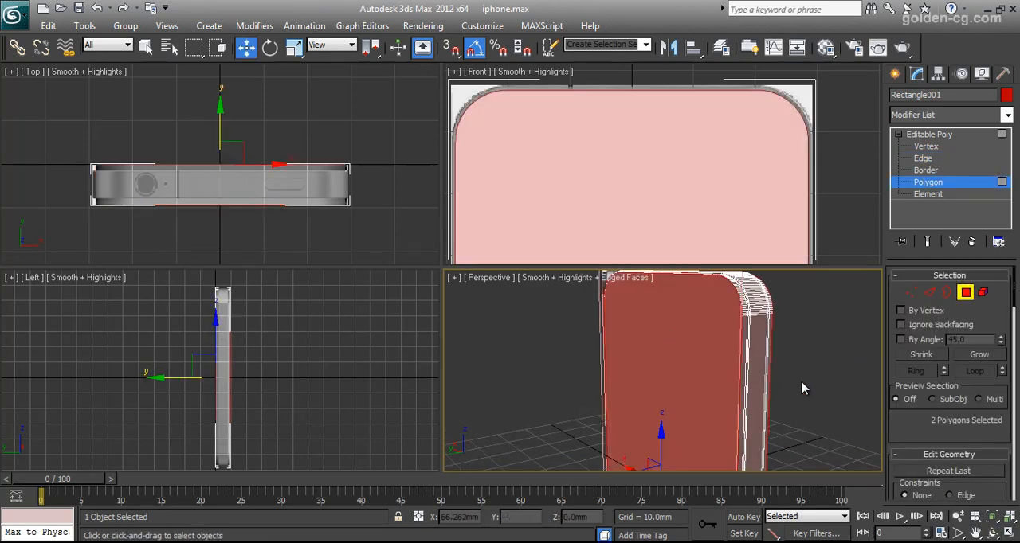
{"action": "left_click", "coordinate": [930, 293], "text": "ctrl"}
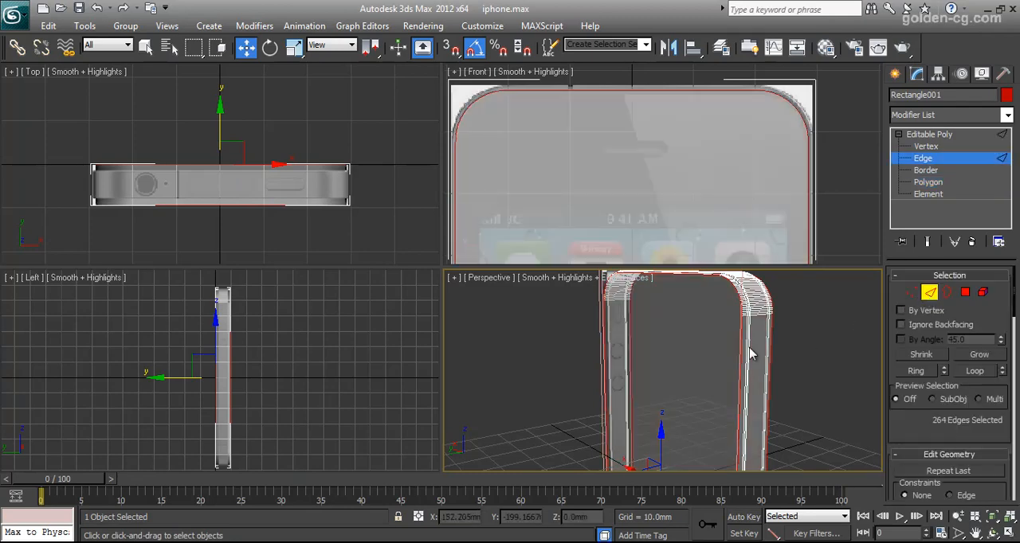
- Start a chamfer on the selected front and back outline edges with 2 segments
{"action": "left_click", "coordinate": [991, 532]}
{"action": "left_click_drag", "start_coordinate": [667, 361], "coordinate": [647, 297]}
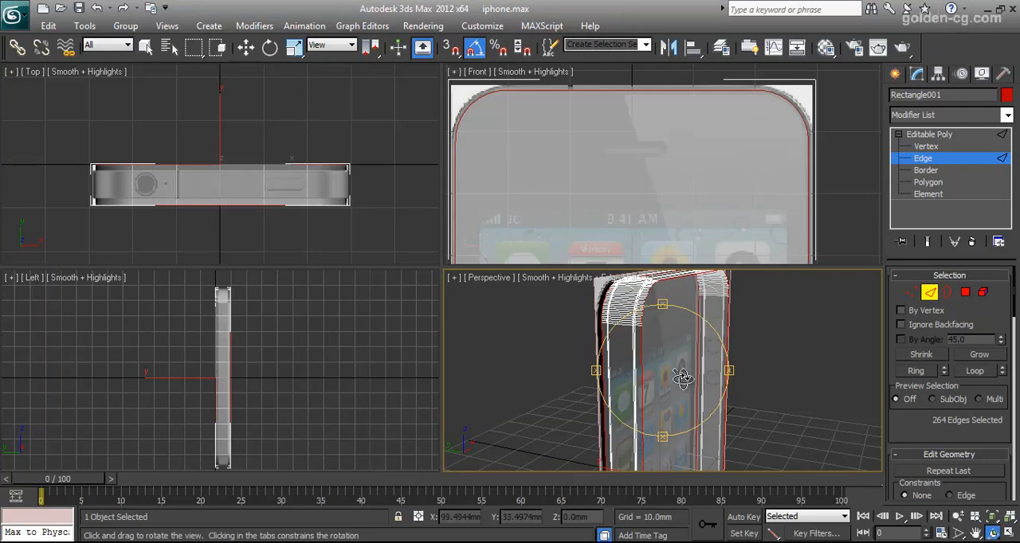
{"action": "left_click_drag", "start_coordinate": [675, 371], "coordinate": [654, 422]}
{"action": "left_click_drag", "start_coordinate": [927, 448], "coordinate": [937, 393]}
{"action": "scroll", "coordinate": [937, 394], "scroll_direction": "down", "scroll_amount": 6}
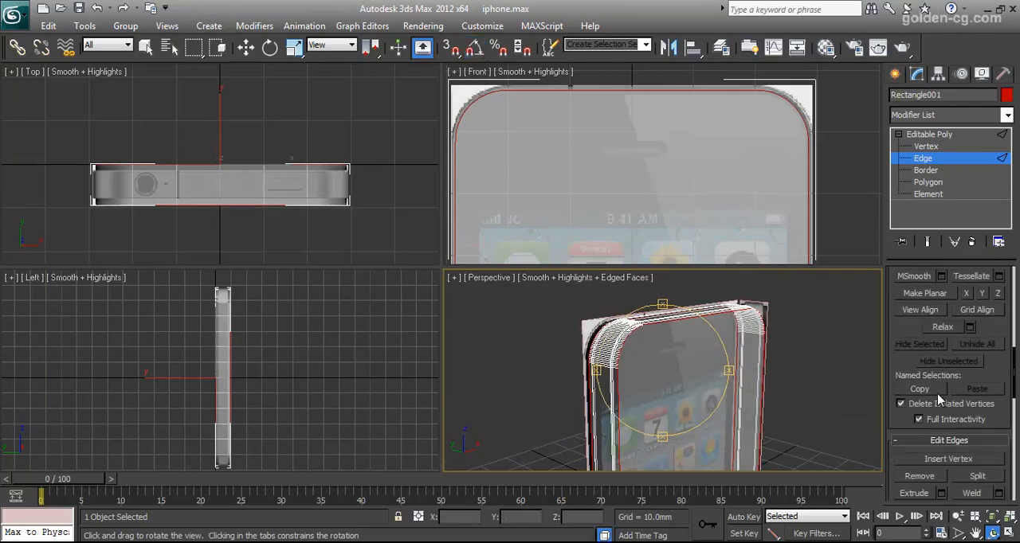
{"action": "left_click", "coordinate": [942, 421]}
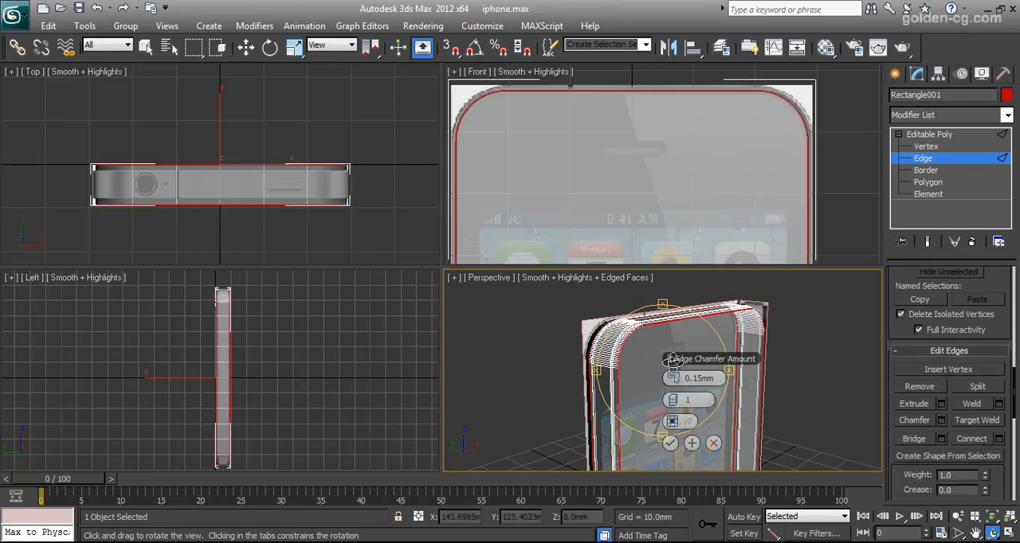
{"action": "left_click", "coordinate": [678, 401]}
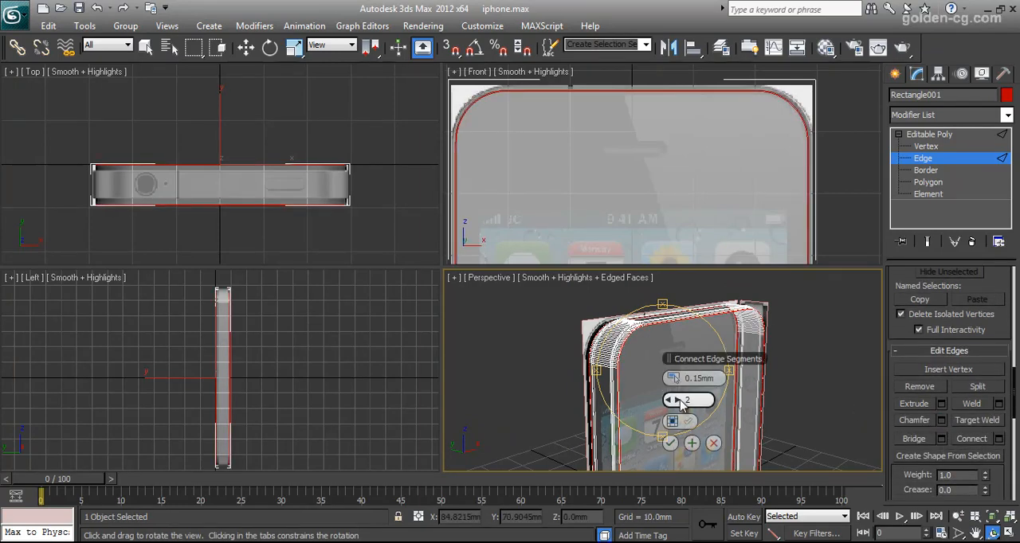
- Set the chamfer amount of the outline edges to 0.3 mm and apply it
{"action": "scroll", "coordinate": [625, 356], "scroll_direction": "up", "scroll_amount": 3}
{"action": "middle_click_drag", "start_coordinate": [623, 370], "coordinate": [625, 375], "text": "alt"}
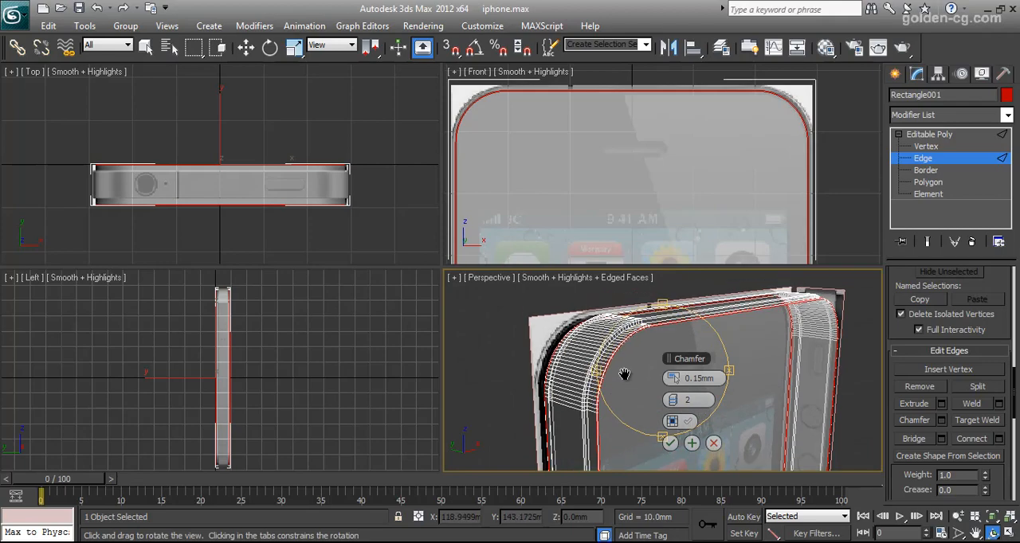
{"action": "key", "text": "alt+w"}
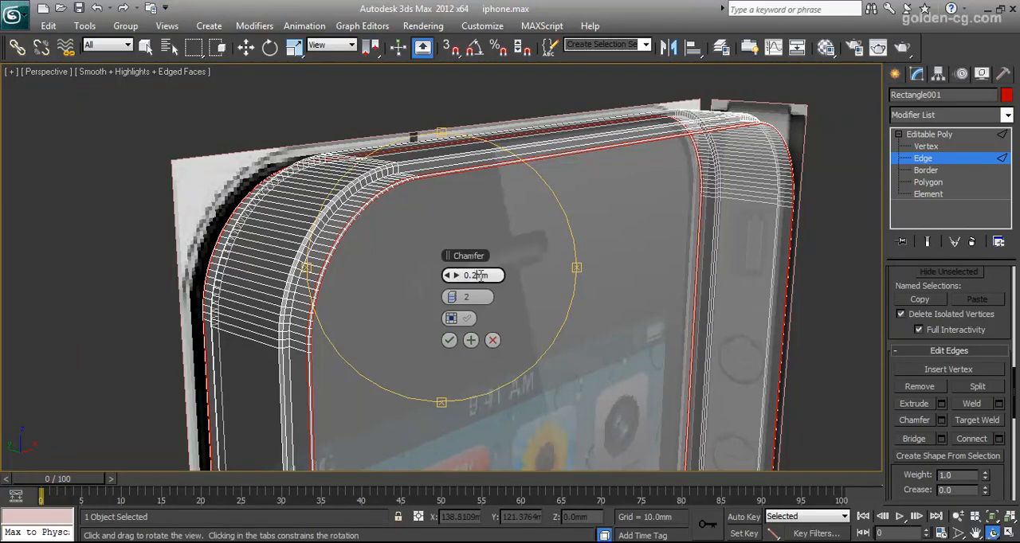
{"action": "key", "text": "Return"}
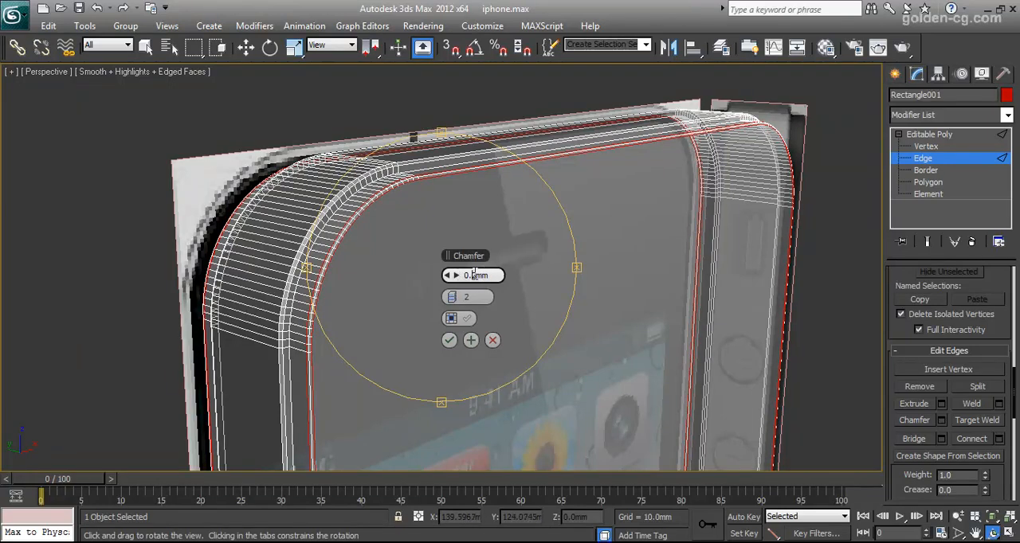
{"action": "type", "text": "3"}
{"action": "key", "text": "Return"}
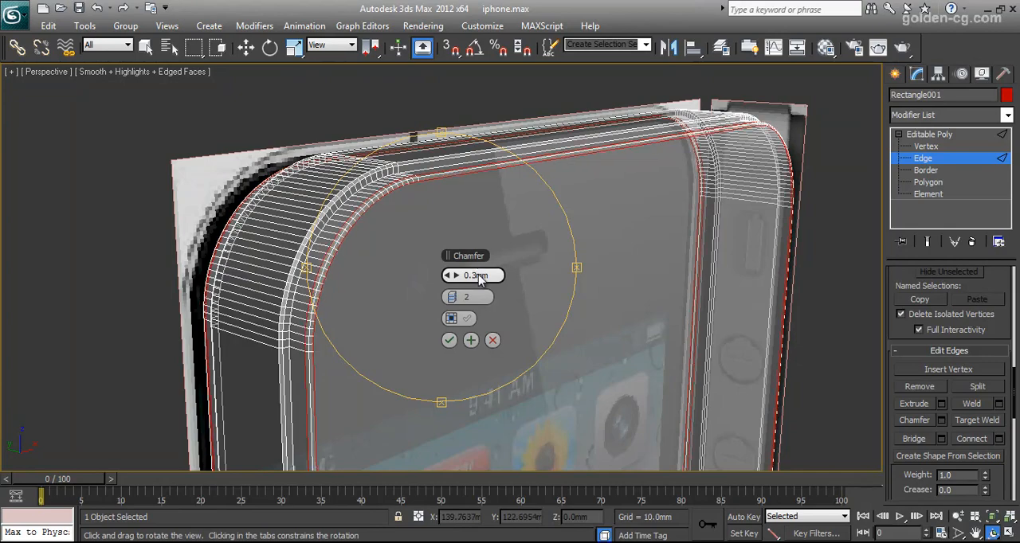
{"action": "left_click", "coordinate": [449, 341]}
- Select the large front and back polygons at Polygon level and inspect the chamfered corner up close
{"action": "scroll", "coordinate": [447, 318], "scroll_direction": "down", "scroll_amount": 5}
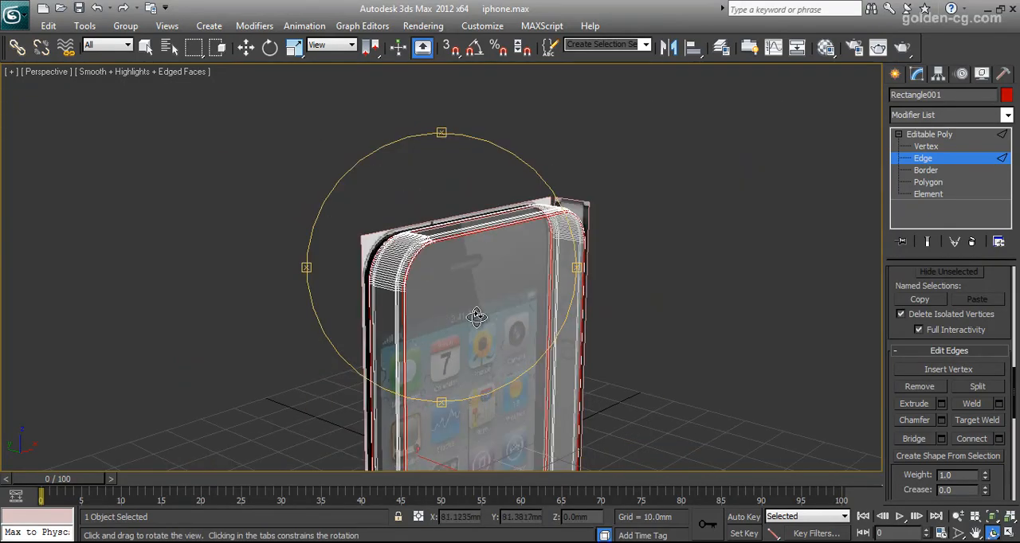
{"action": "left_click_drag", "start_coordinate": [476, 317], "coordinate": [525, 319]}
{"action": "left_click", "coordinate": [928, 181]}
{"action": "key", "text": "w"}
{"action": "left_click", "coordinate": [498, 279]}
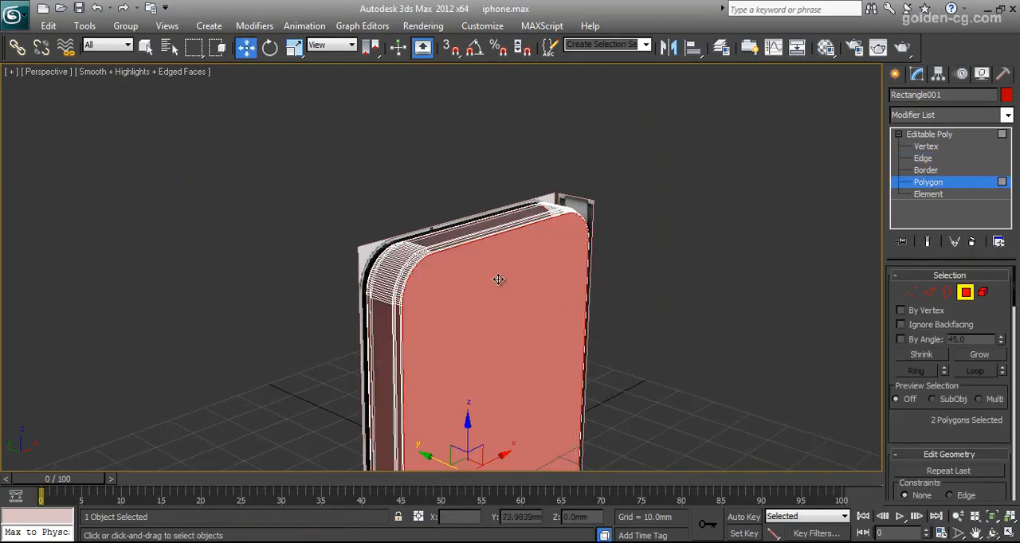
{"action": "scroll", "coordinate": [547, 321], "scroll_direction": "up", "scroll_amount": 10}
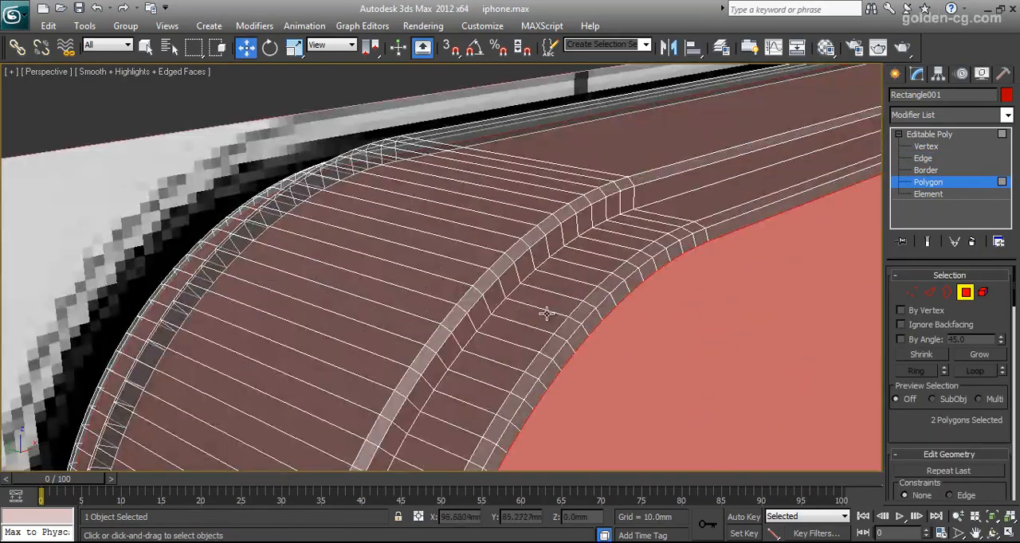
{"action": "scroll", "coordinate": [539, 294], "scroll_direction": "down", "scroll_amount": 8}
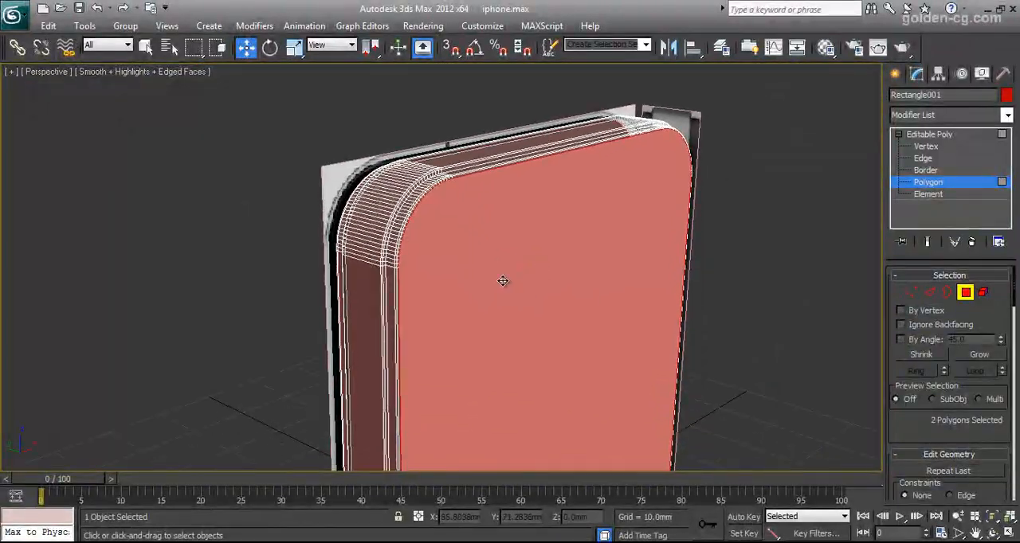
- Inset the selected front and back polygons by 0.3 mm
{"action": "scroll", "coordinate": [904, 354], "scroll_direction": "down", "scroll_amount": 3}
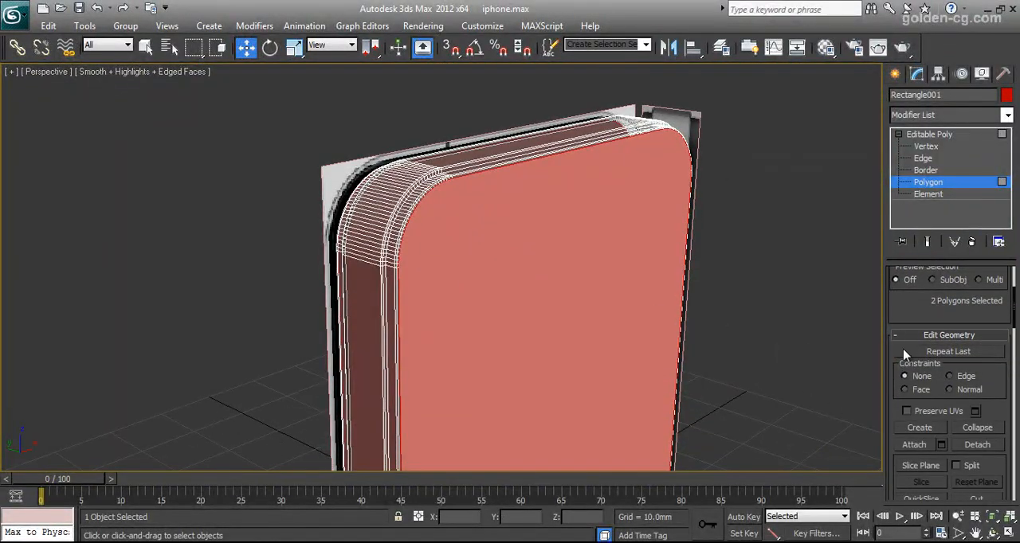
{"action": "scroll", "coordinate": [904, 354], "scroll_direction": "down", "scroll_amount": 6}
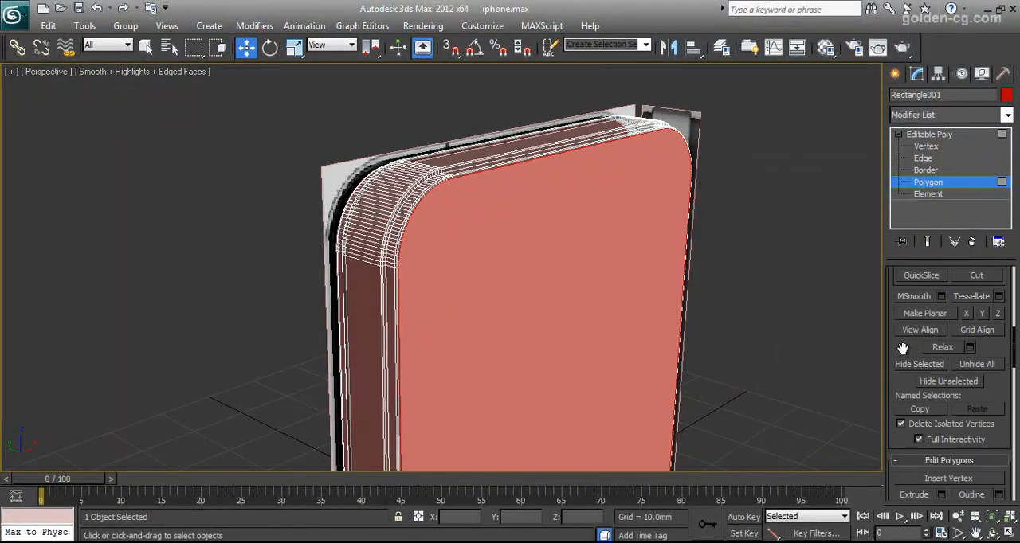
{"action": "left_click", "coordinate": [998, 444]}
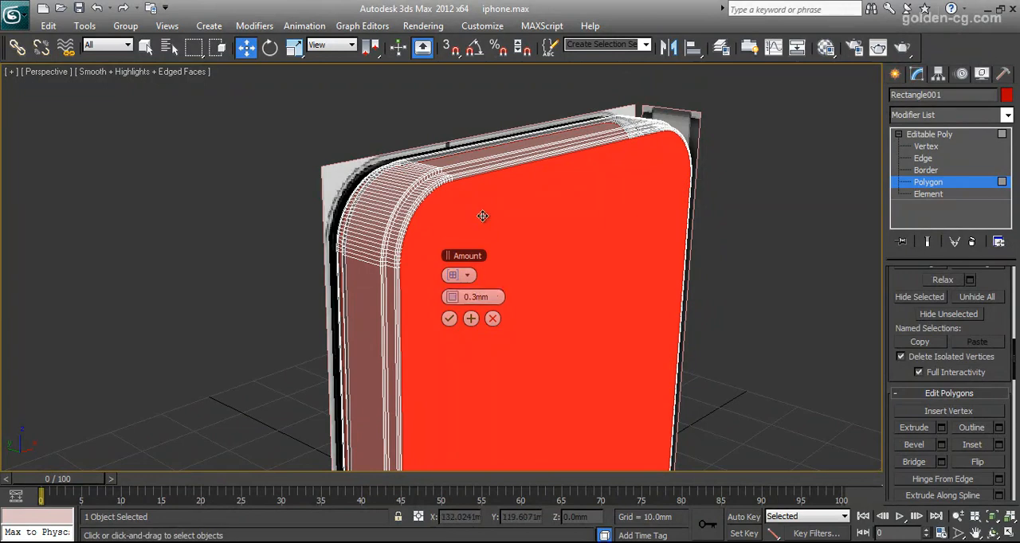
{"action": "middle_click_drag", "start_coordinate": [453, 210], "coordinate": [453, 222]}
{"action": "left_click", "coordinate": [449, 319]}
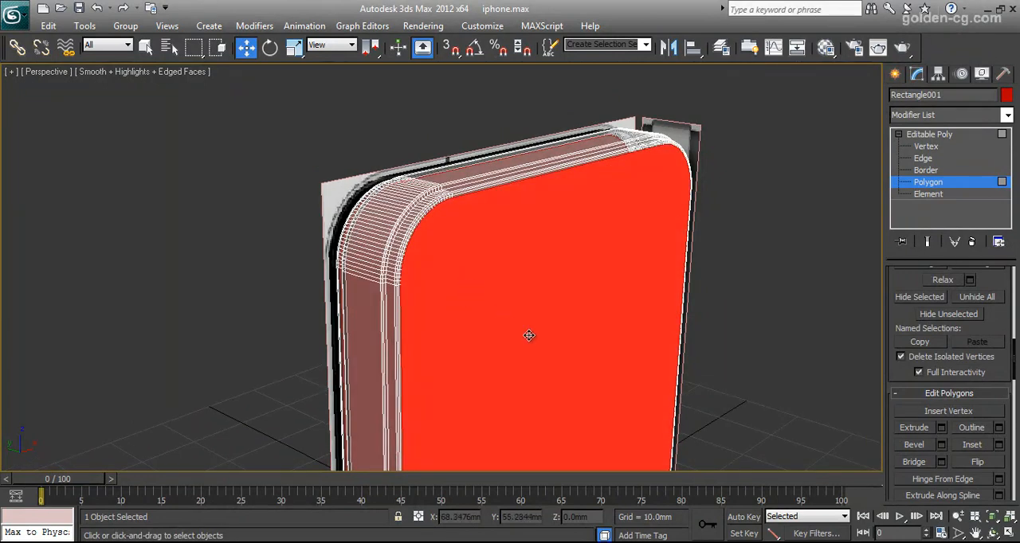
- Start extruding the inset front and back polygons inward with a height of -1 mm
{"action": "scroll", "coordinate": [900, 366], "scroll_direction": "down", "scroll_amount": 3}
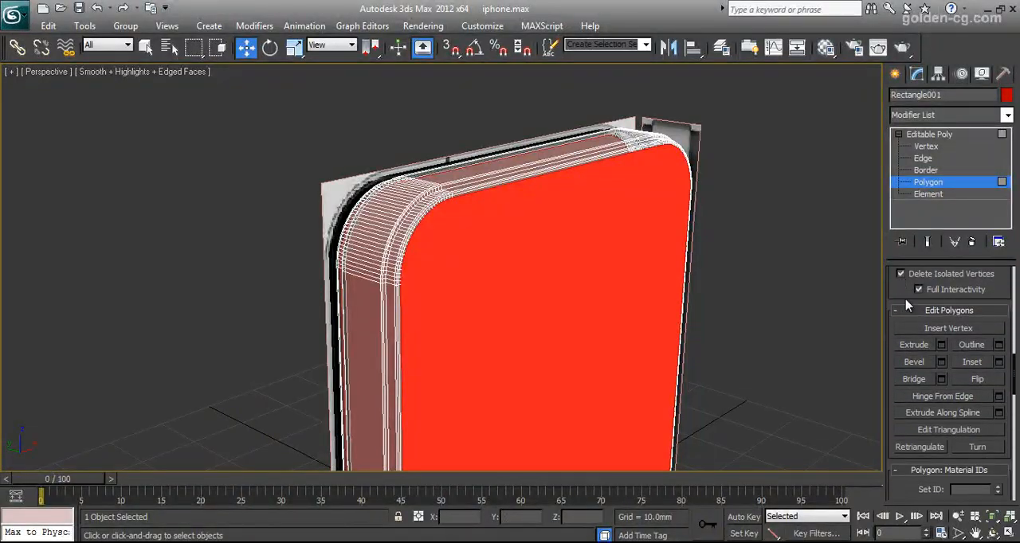
{"action": "left_click", "coordinate": [941, 345]}
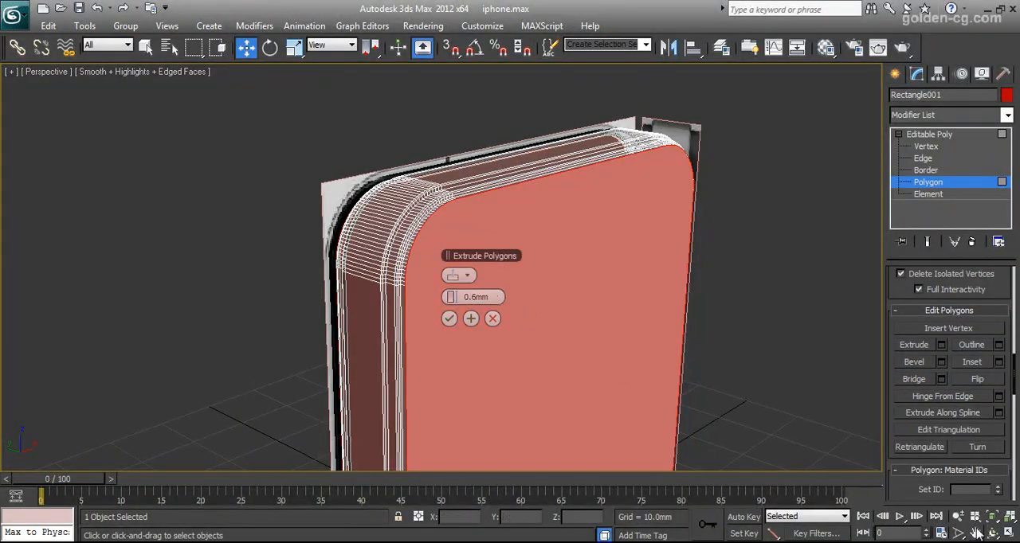
{"action": "middle_click_drag", "start_coordinate": [537, 353], "coordinate": [589, 362], "text": "alt"}
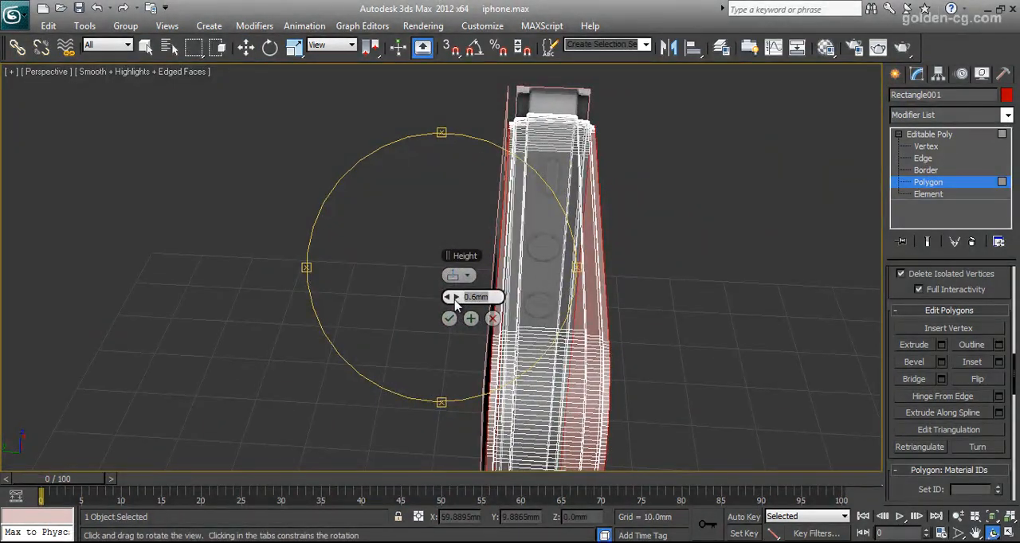
{"action": "type", "text": "-1"}
{"action": "key", "text": "Return"}
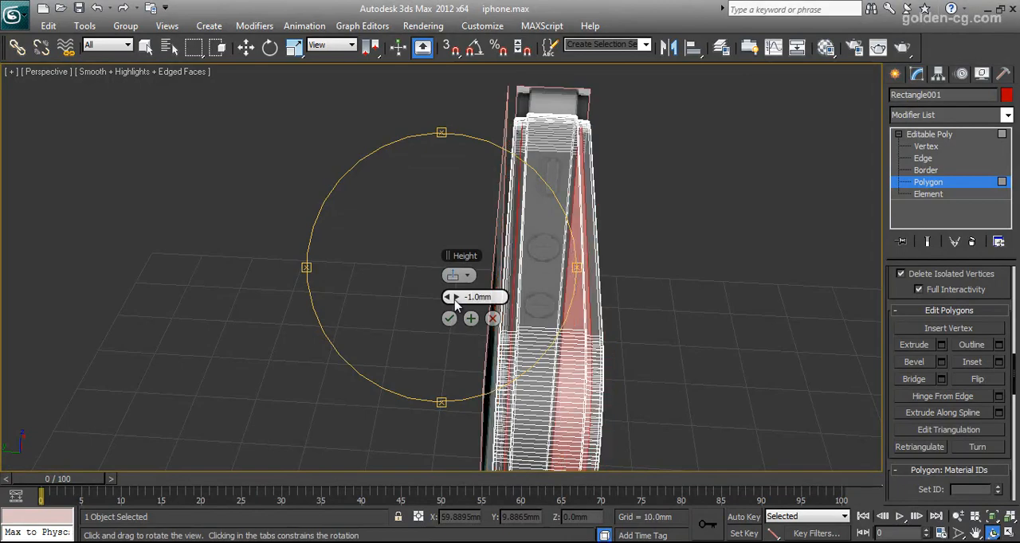
- Set the extrusion height of the front and back polygons to -0.5 mm
{"action": "middle_click_drag", "start_coordinate": [460, 297], "coordinate": [535, 308], "text": "alt"}
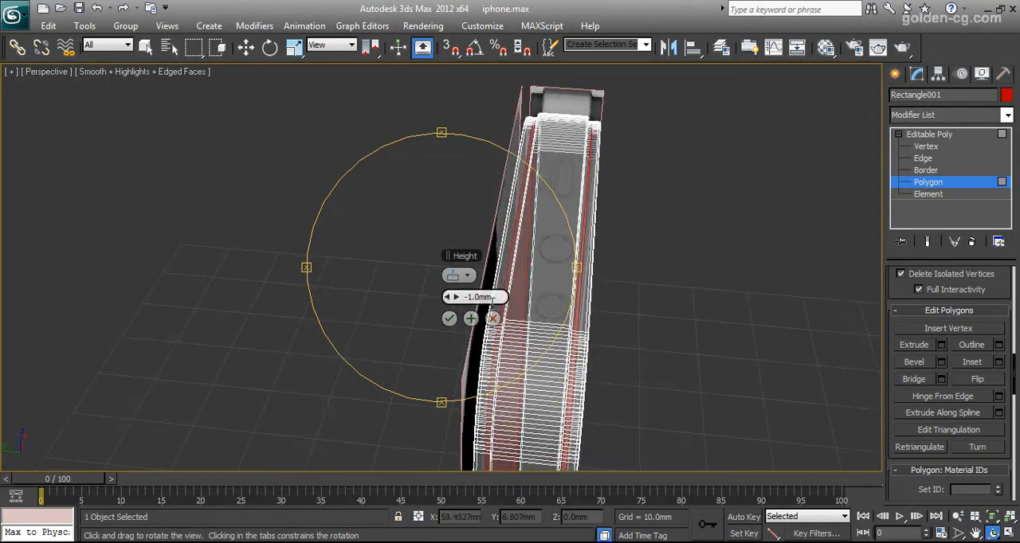
{"action": "key", "text": "BackSpace"}
{"action": "type", "text": "-.5"}
{"action": "key", "text": "Return"}
- Change the phone body's object colour to bright blue and apply the pending polygon extrusion
{"action": "middle_click_drag", "start_coordinate": [465, 296], "coordinate": [432, 166], "text": "alt"}
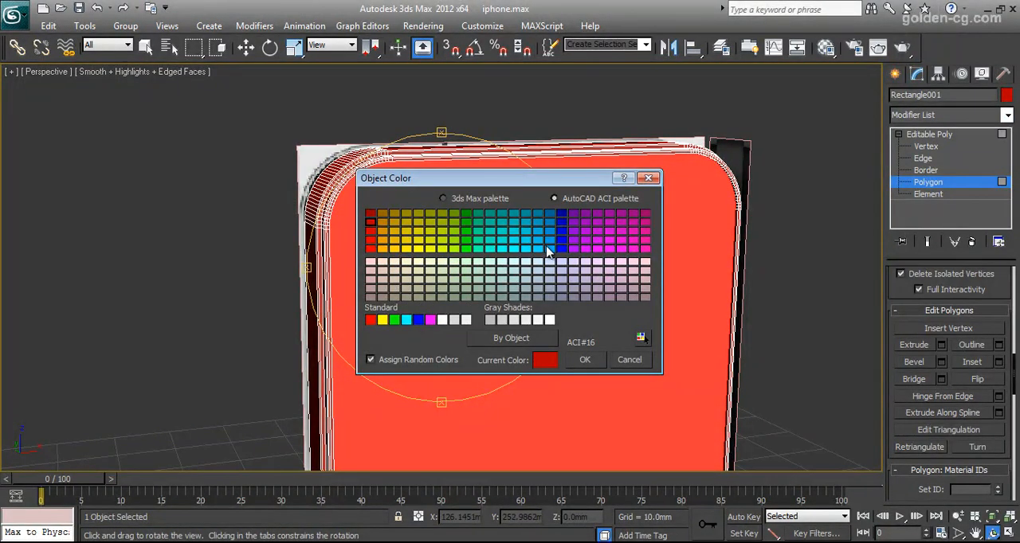
{"action": "left_click", "coordinate": [549, 249]}
{"action": "left_click", "coordinate": [589, 358]}
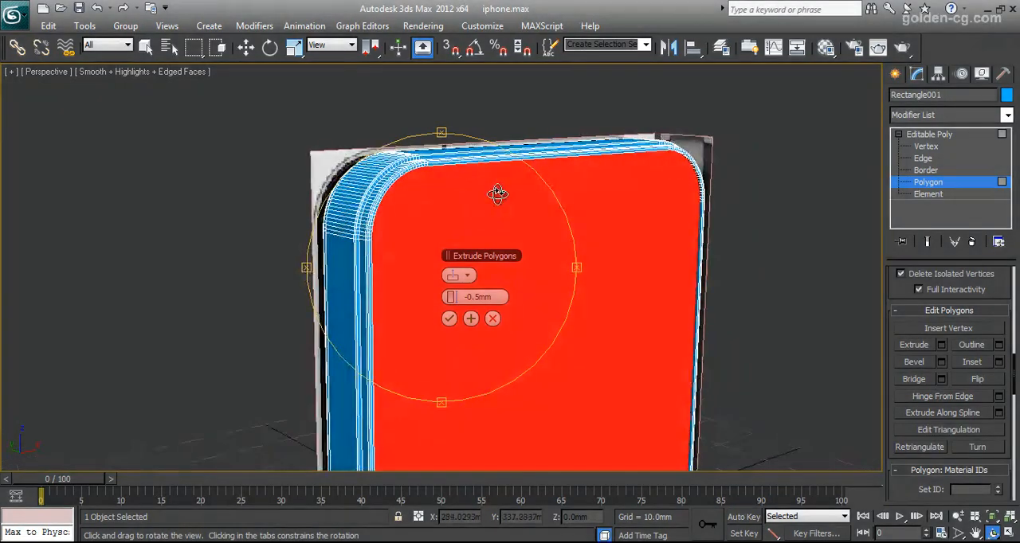
{"action": "left_click_drag", "start_coordinate": [497, 193], "coordinate": [462, 223]}
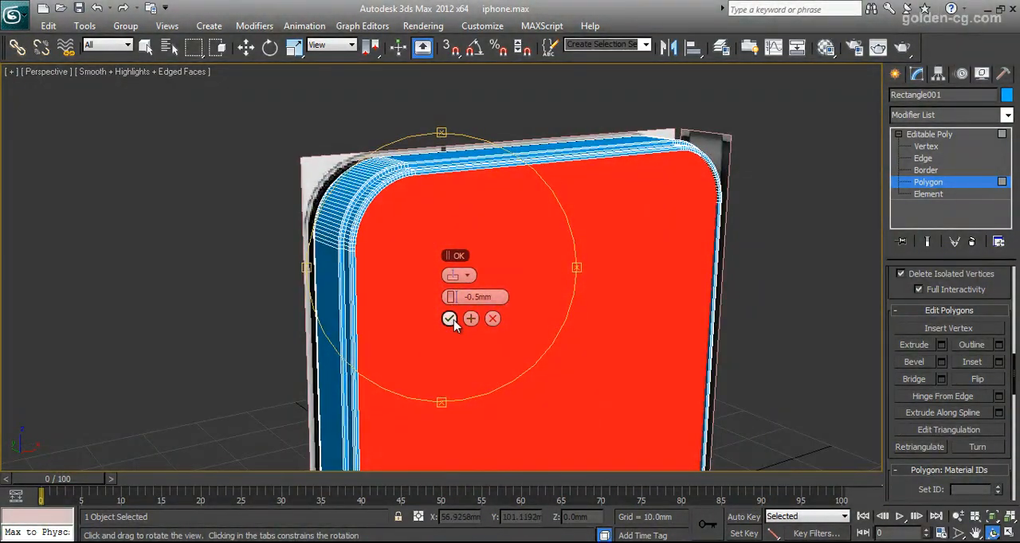
{"action": "left_click", "coordinate": [448, 318]}
- Detach the selected front and back polygons from the phone body as a cloned separate object
{"action": "left_click_drag", "start_coordinate": [893, 300], "coordinate": [894, 272]}
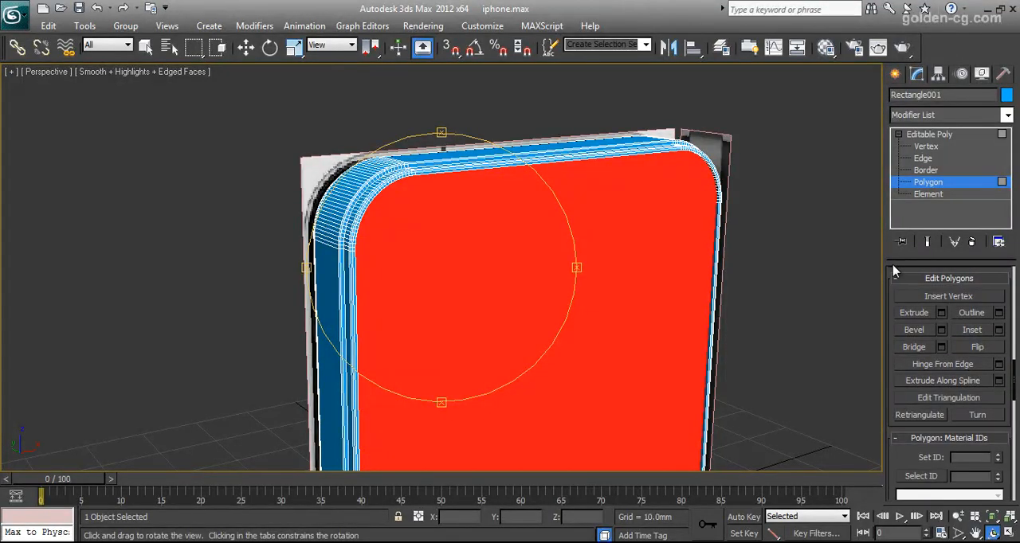
{"action": "scroll", "coordinate": [917, 305], "scroll_direction": "down", "scroll_amount": 8}
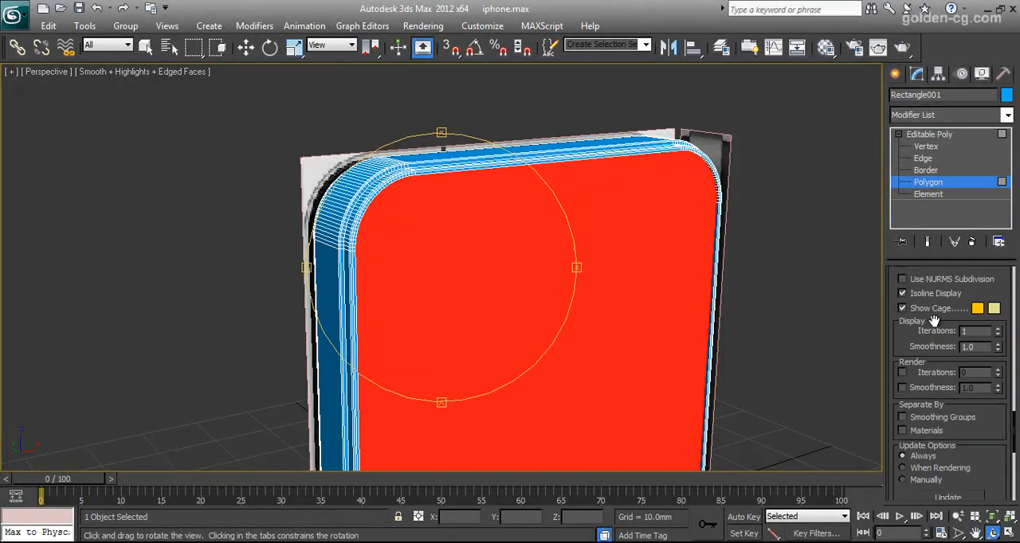
{"action": "scroll", "coordinate": [933, 319], "scroll_direction": "up", "scroll_amount": 6}
{"action": "scroll", "coordinate": [936, 329], "scroll_direction": "up", "scroll_amount": 10}
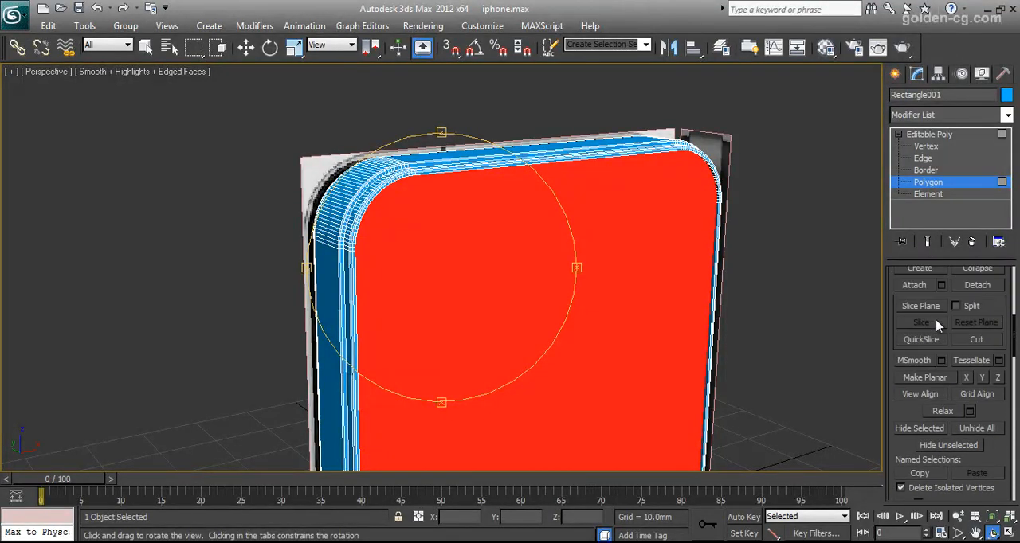
{"action": "left_click_drag", "start_coordinate": [483, 278], "coordinate": [641, 327]}
{"action": "left_click", "coordinate": [980, 308]}
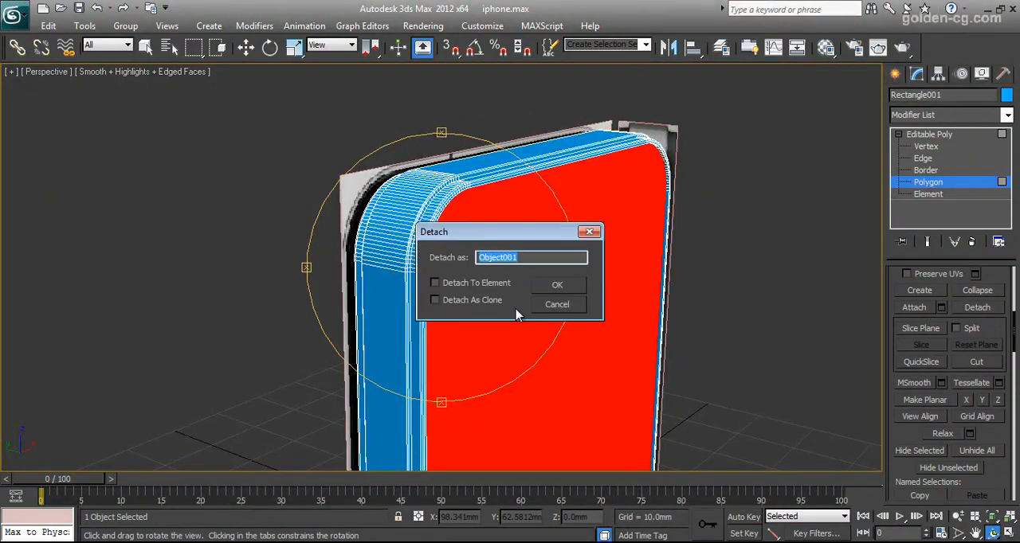
{"action": "left_click", "coordinate": [452, 302]}
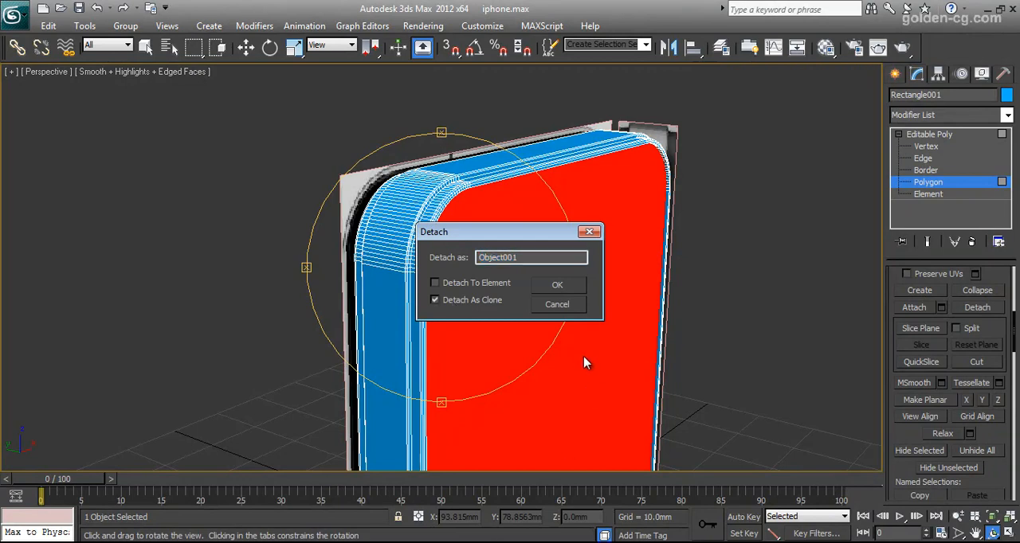
{"action": "left_click", "coordinate": [555, 285]}
- Leave polygon editing on the phone body and select the detached front and back panels object
{"action": "left_click_drag", "start_coordinate": [491, 282], "coordinate": [483, 289]}
{"action": "key", "text": "w"}
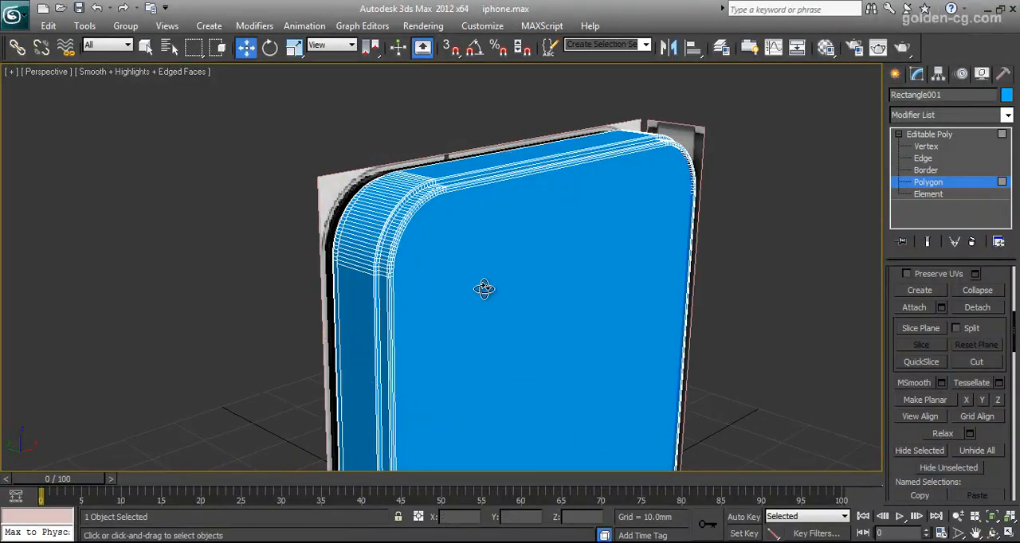
{"action": "left_click", "coordinate": [394, 201]}
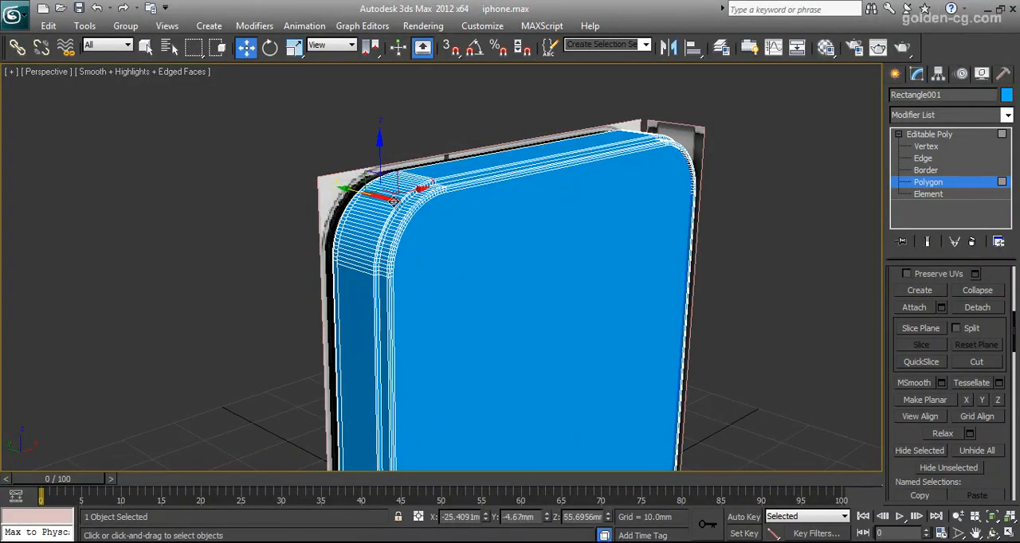
{"action": "left_click", "coordinate": [918, 185]}
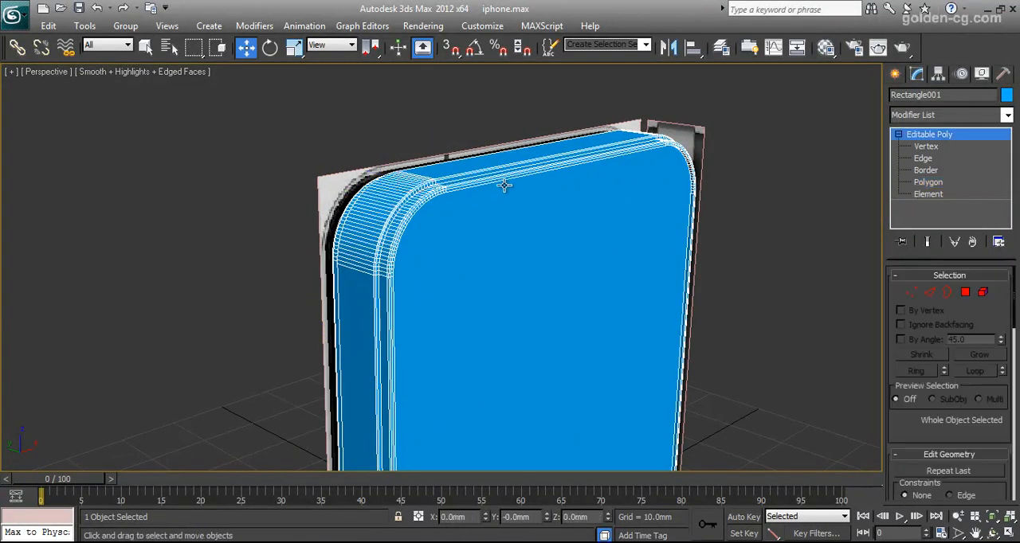
{"action": "left_click", "coordinate": [449, 182]}
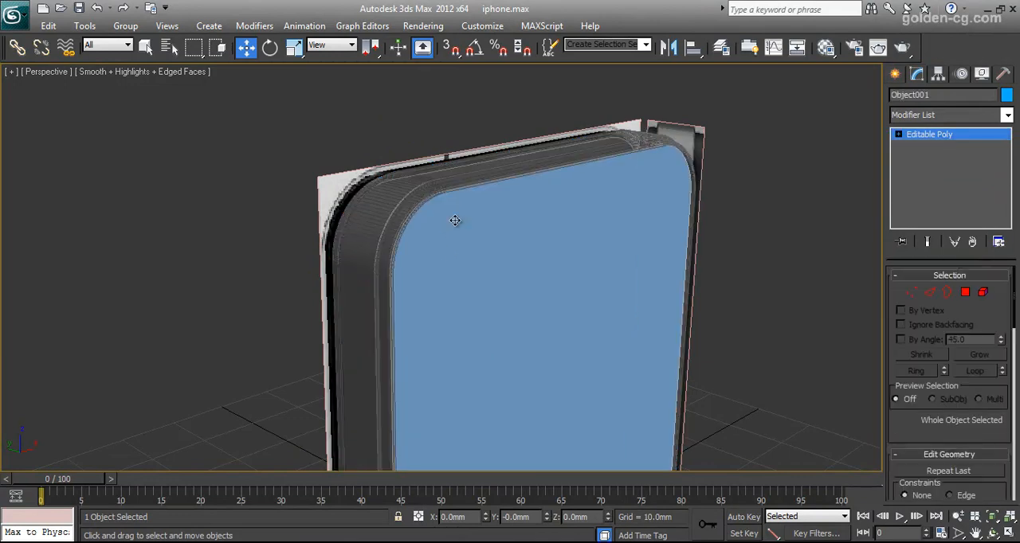
{"action": "left_click", "coordinate": [377, 215]}
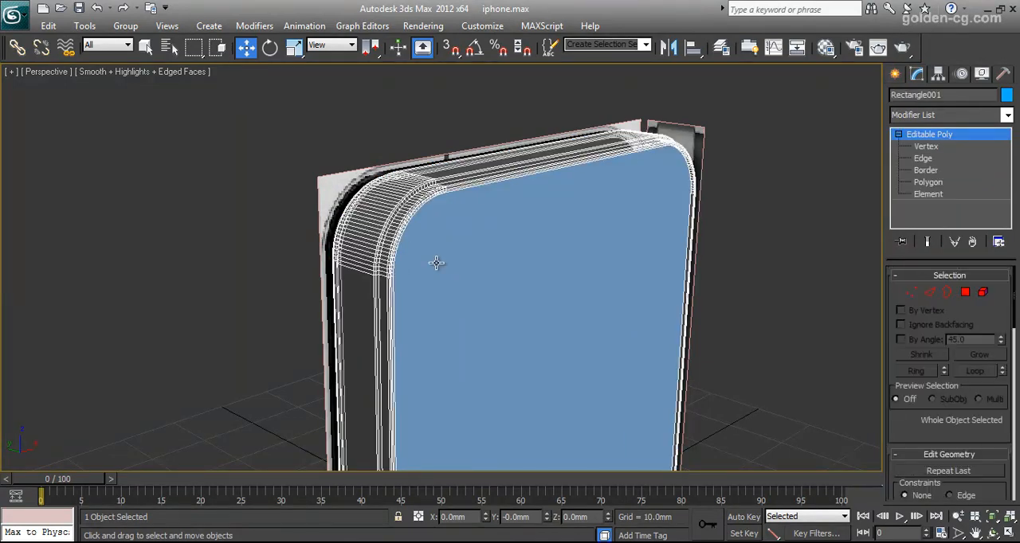
{"action": "left_click", "coordinate": [610, 360]}
- Add a Shell modifier to the detached front and back panels
{"action": "left_click", "coordinate": [992, 533]}
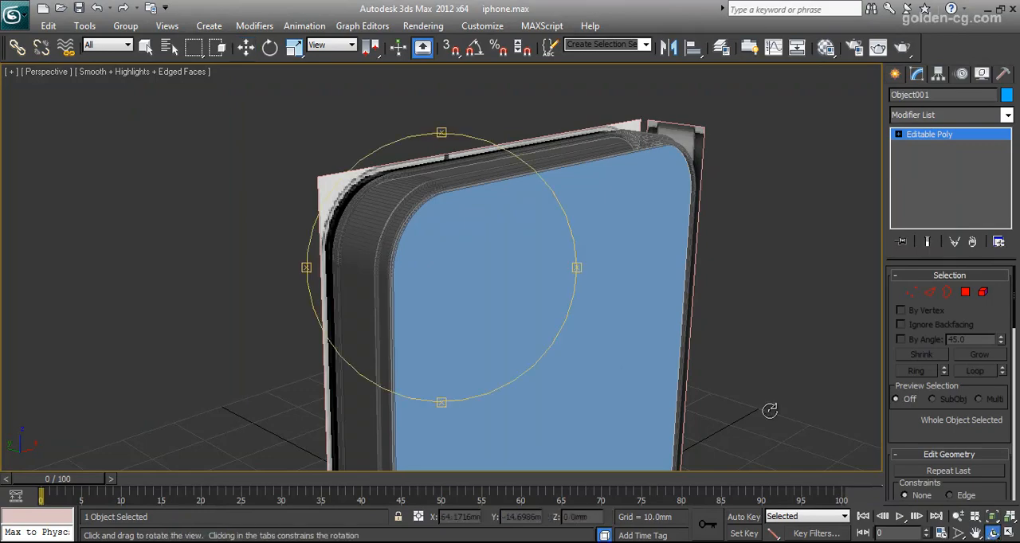
{"action": "left_click_drag", "start_coordinate": [542, 259], "coordinate": [490, 268]}
{"action": "key", "text": "alt+w"}
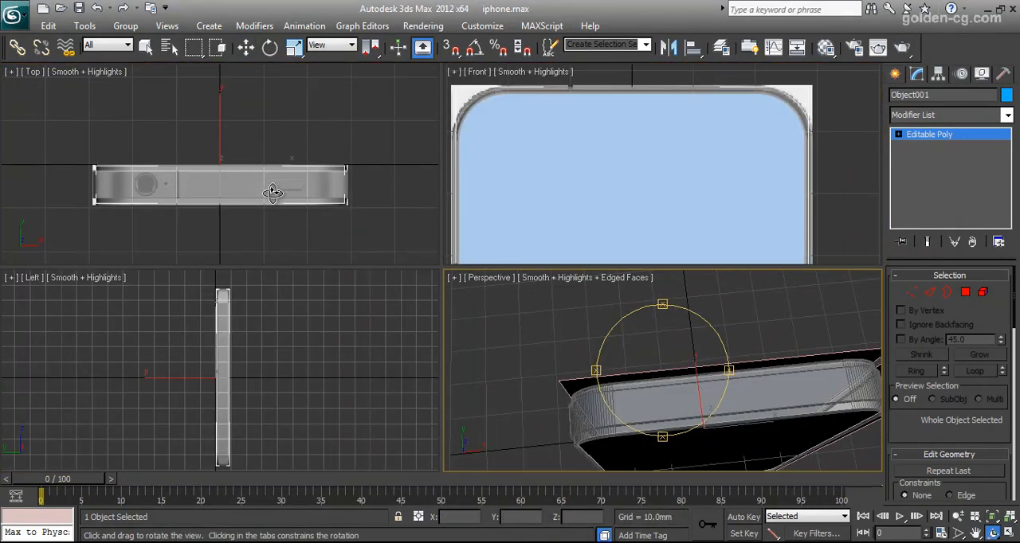
{"action": "scroll", "coordinate": [228, 196], "scroll_direction": "up", "scroll_amount": 5}
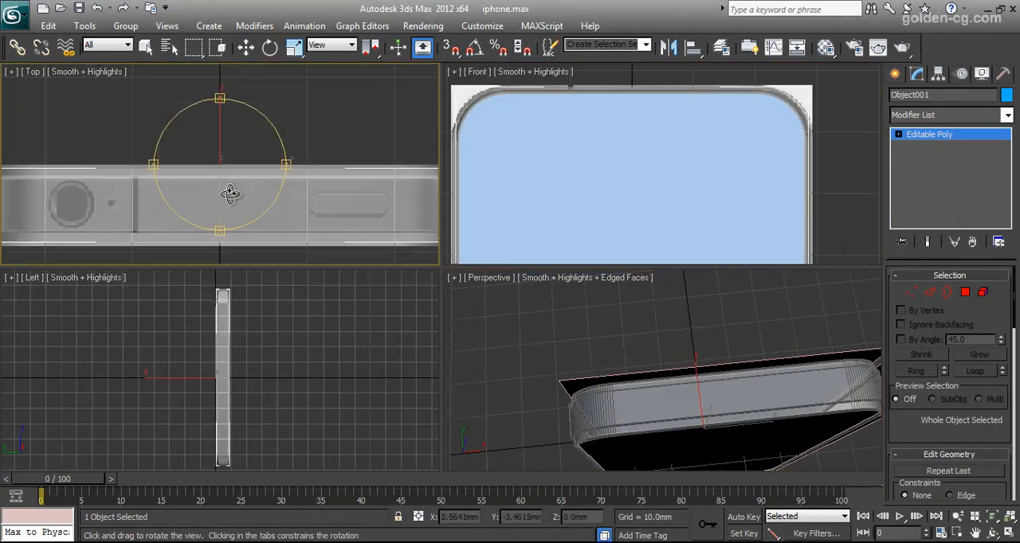
{"action": "left_click", "coordinate": [941, 116]}
{"action": "scroll", "coordinate": [942, 118], "scroll_direction": "down", "scroll_amount": 3}
{"action": "scroll", "coordinate": [941, 114], "scroll_direction": "down", "scroll_amount": 10}
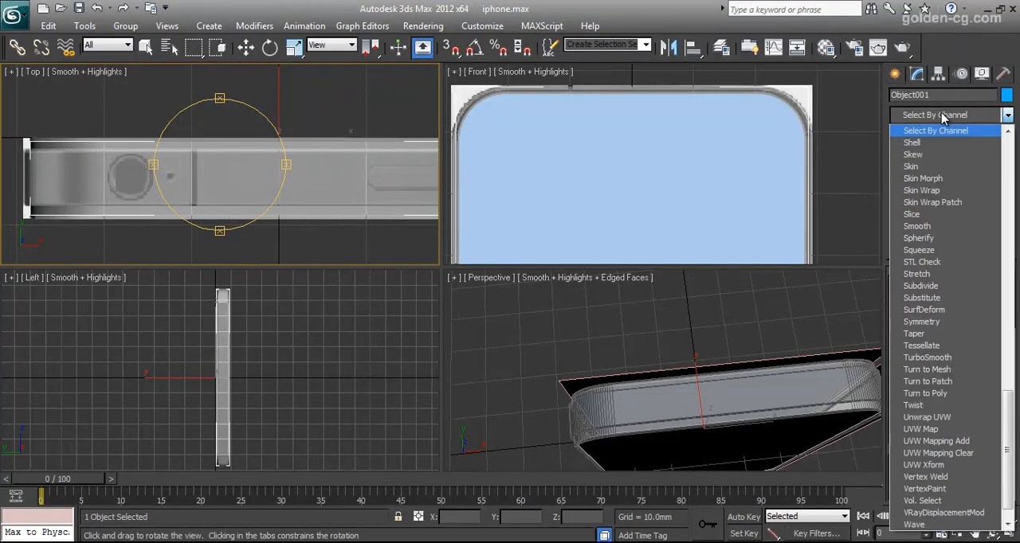
{"action": "left_click", "coordinate": [941, 138]}
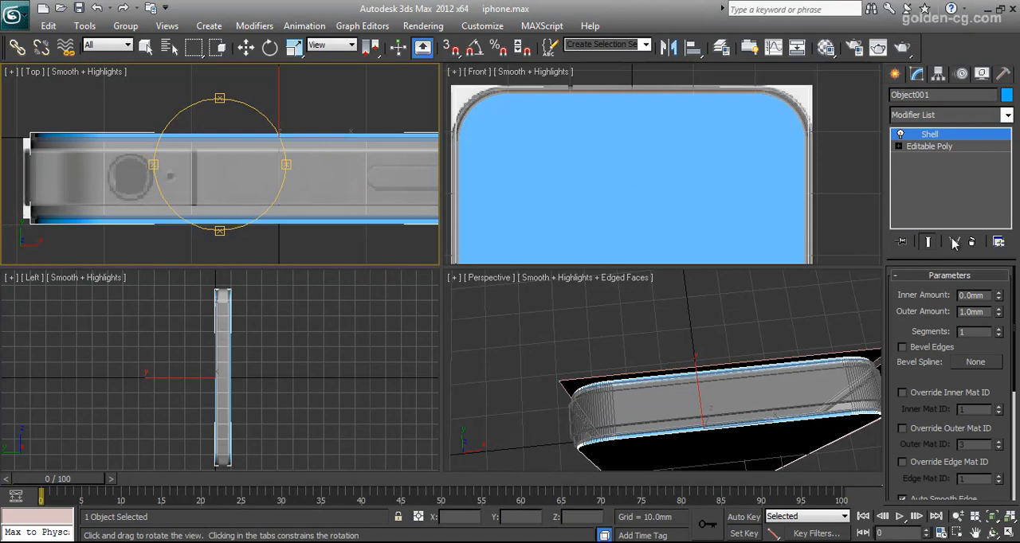
- Set the outer amount of the panels' shell to 0.5 mm
{"action": "left_click_drag", "start_coordinate": [989, 312], "coordinate": [946, 312]}
{"action": "type", "text": ".5"}
{"action": "key", "text": "Return"}
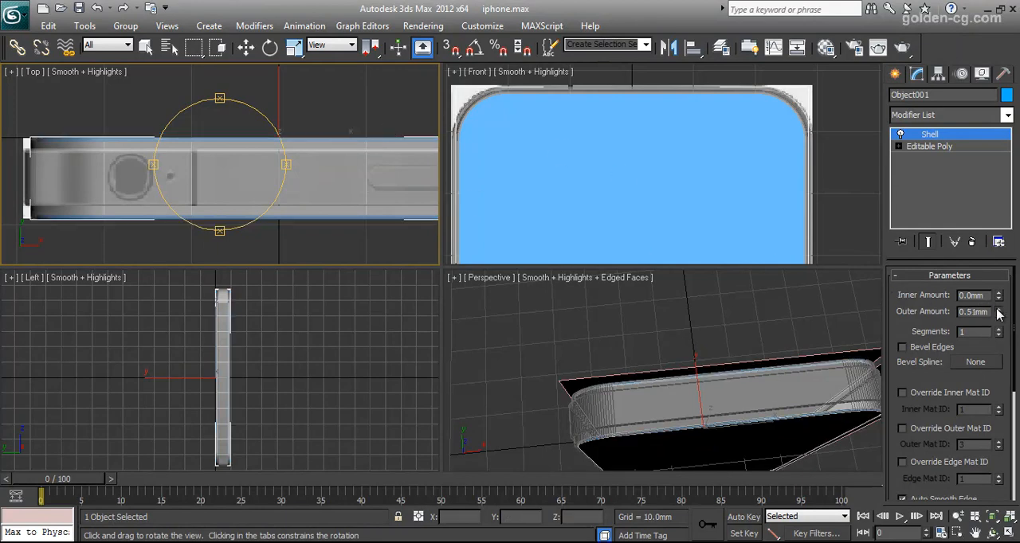
{"action": "left_click_drag", "start_coordinate": [999, 313], "coordinate": [999, 290]}
{"action": "double_click", "coordinate": [984, 311]}
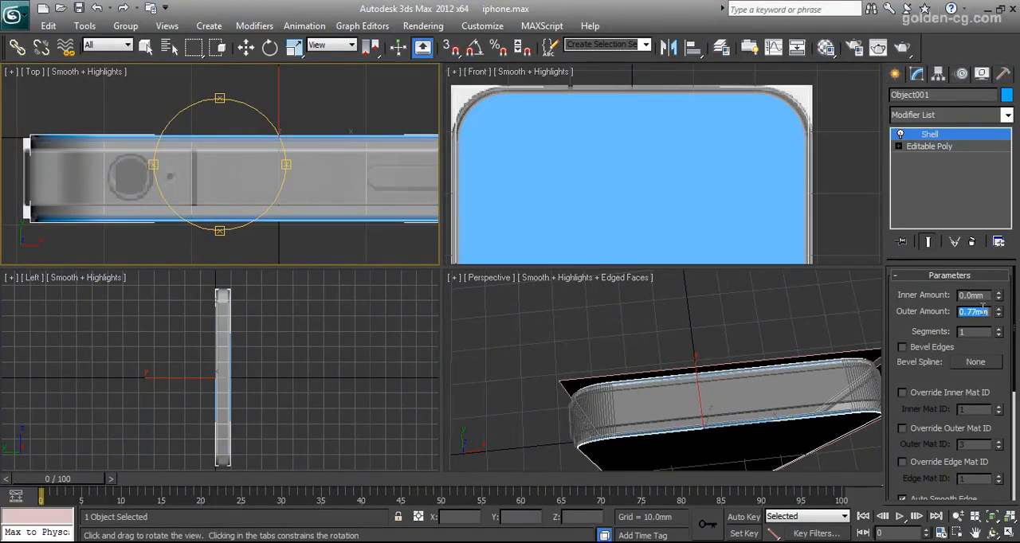
{"action": "type", "text": ".5"}
{"action": "key", "text": "Return"}
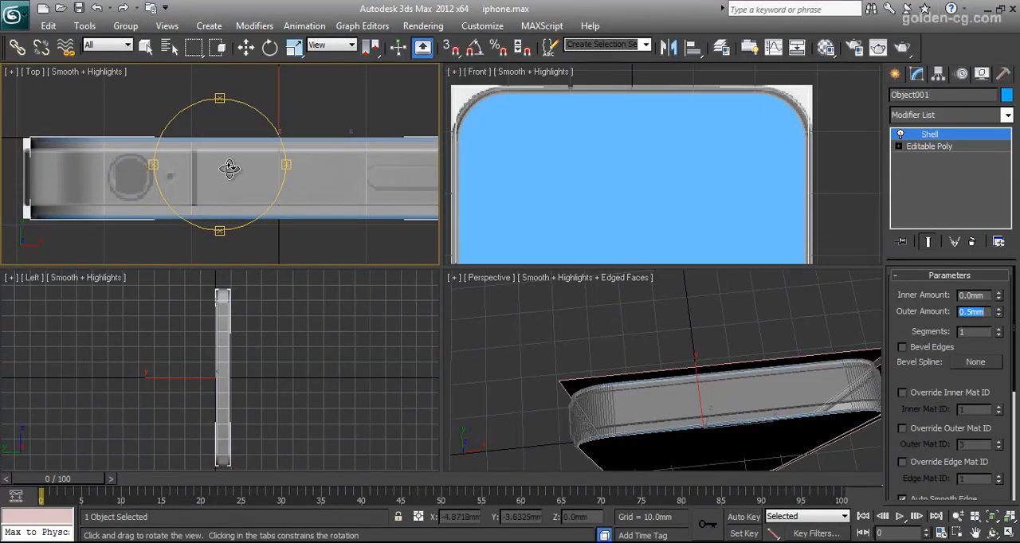
- Set the inner amount of the panels' shell to 0.01 mm
{"action": "scroll", "coordinate": [255, 159], "scroll_direction": "up", "scroll_amount": 8}
{"action": "middle_click_drag", "start_coordinate": [131, 203], "coordinate": [246, 159]}
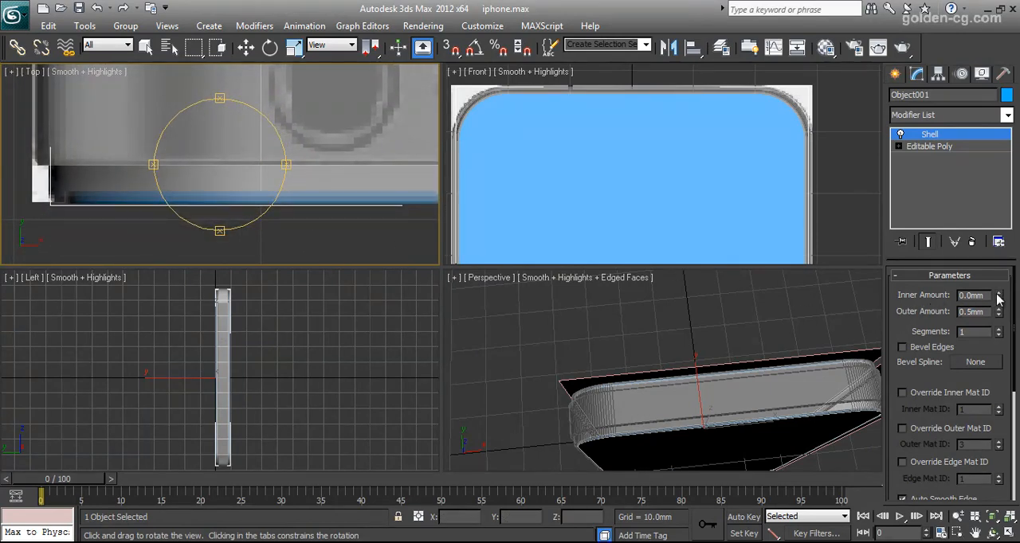
{"action": "left_click_drag", "start_coordinate": [999, 297], "coordinate": [999, 291]}
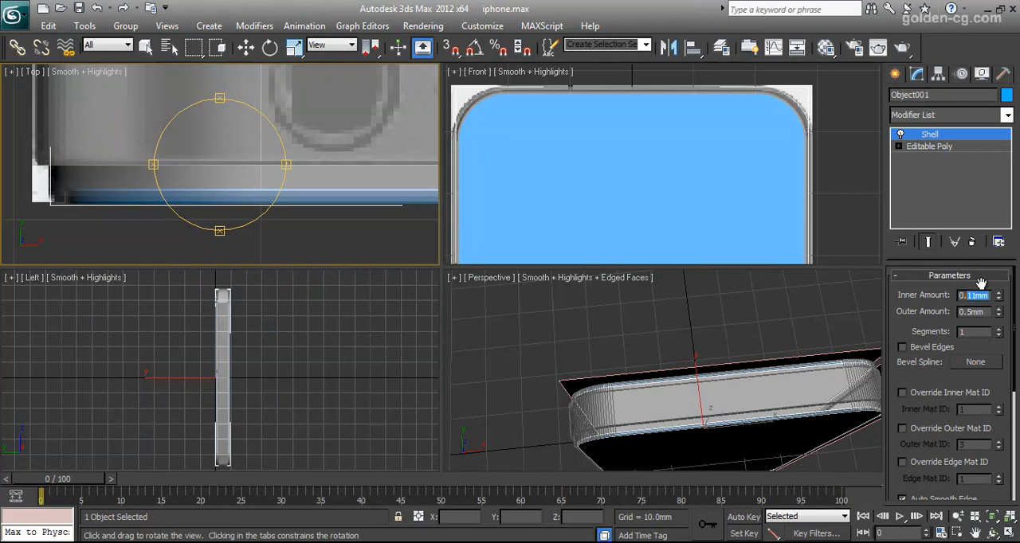
{"action": "key", "text": "Return"}
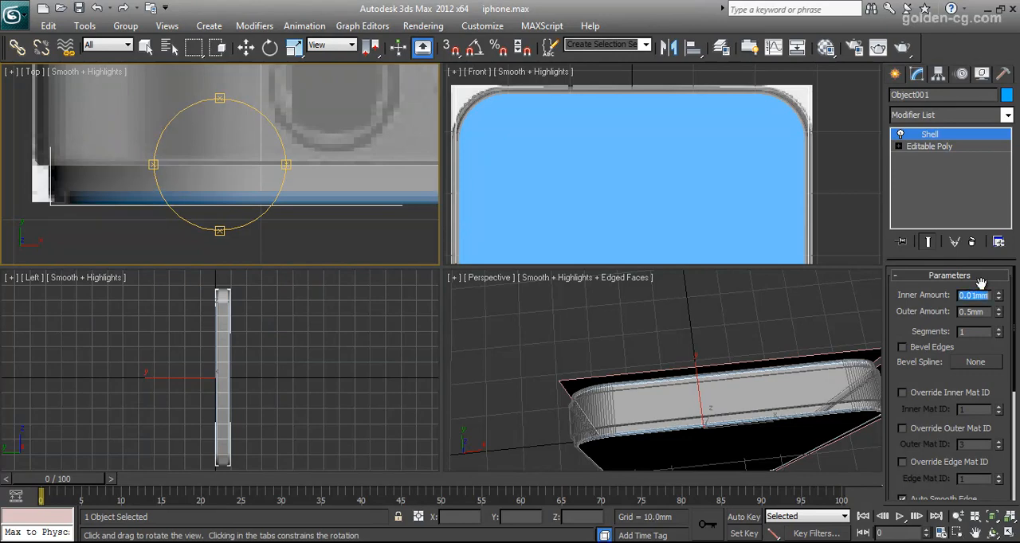
- Set the outer amount of the panels' shell to 0.6 mm, checking its thickness against the body edge
{"action": "middle_click_drag", "start_coordinate": [207, 158], "coordinate": [228, 159]}
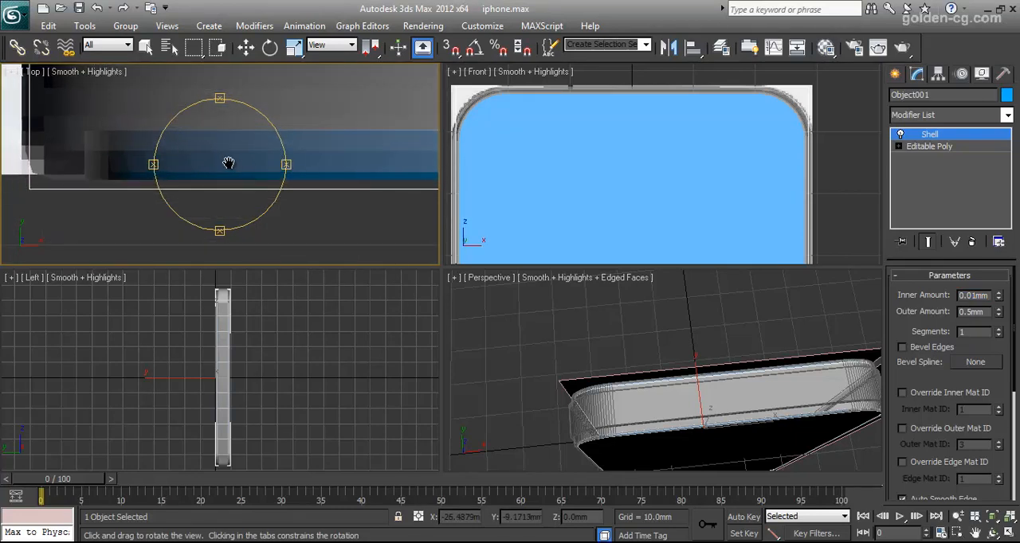
{"action": "left_click_drag", "start_coordinate": [999, 313], "coordinate": [1000, 319]}
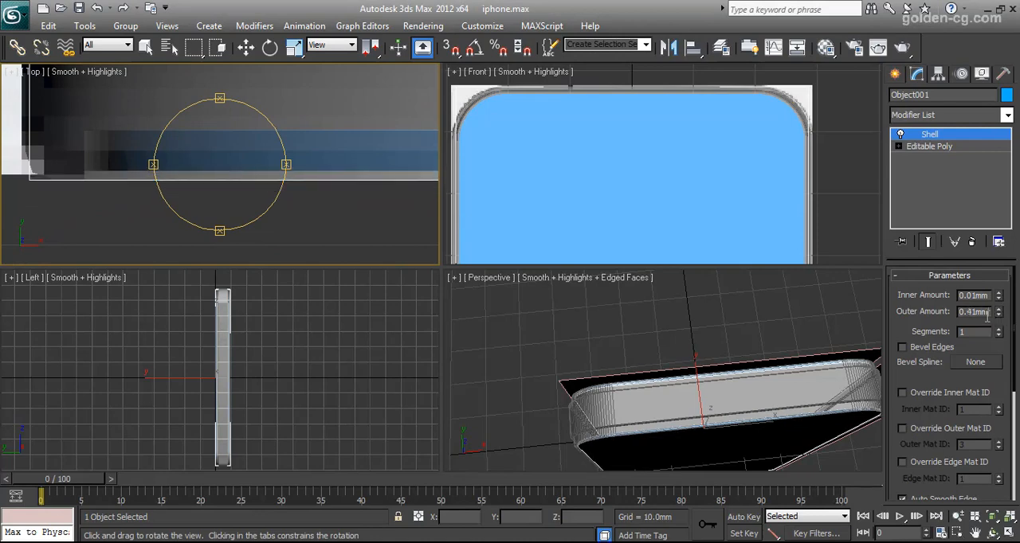
{"action": "double_click", "coordinate": [987, 317]}
{"action": "type", "text": "0.5"}
{"action": "key", "text": "Return"}
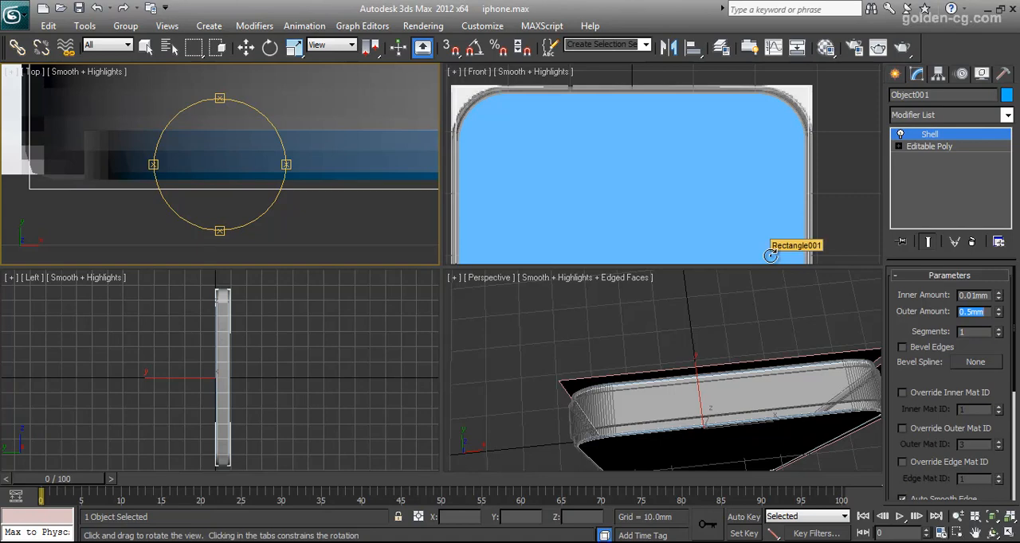
{"action": "type", "text": "0.6"}
{"action": "key", "text": "Return"}
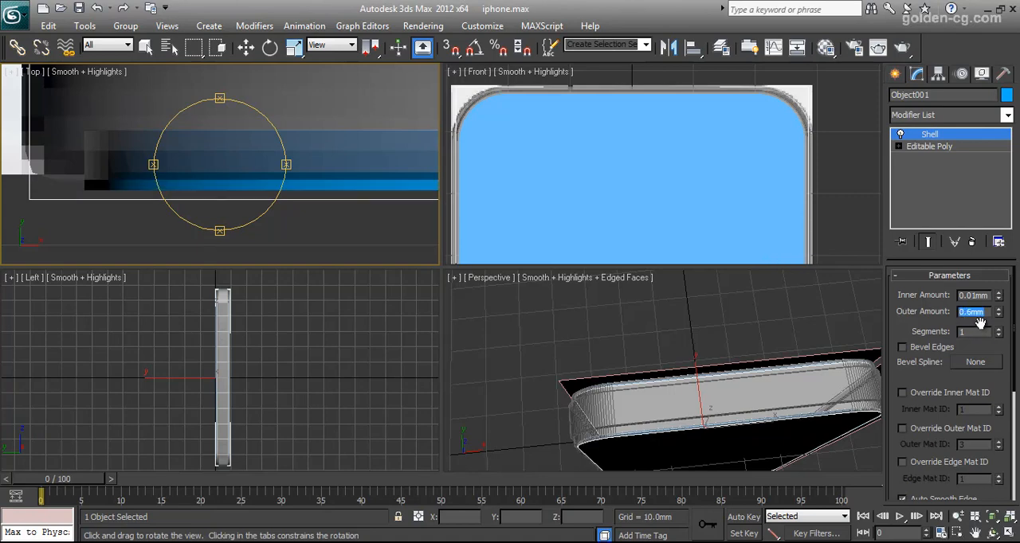
- Isolate the shelled front and back panels and convert them to an editable poly
{"action": "middle_click_drag", "start_coordinate": [221, 151], "coordinate": [207, 200]}
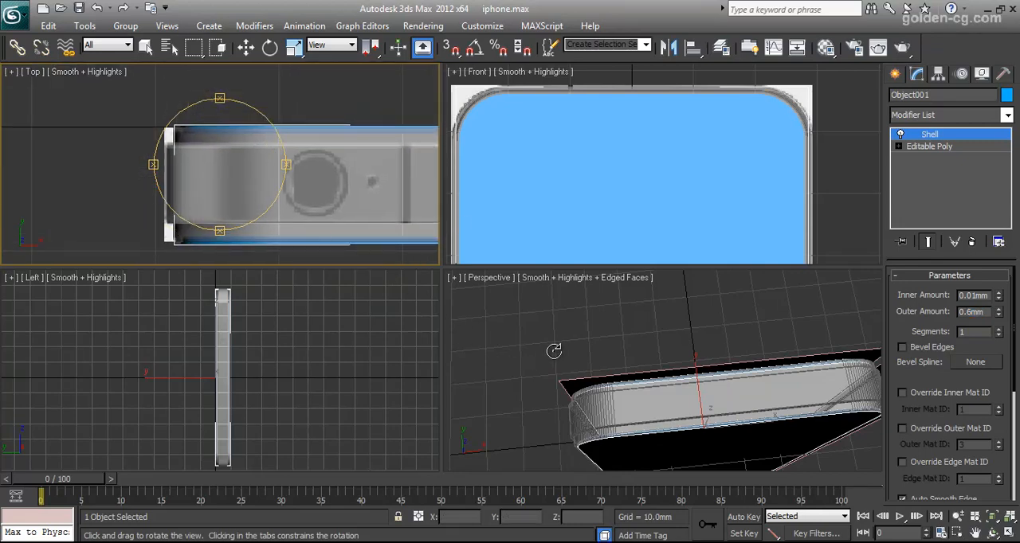
{"action": "right_click", "coordinate": [250, 146]}
{"action": "right_click", "coordinate": [249, 134]}
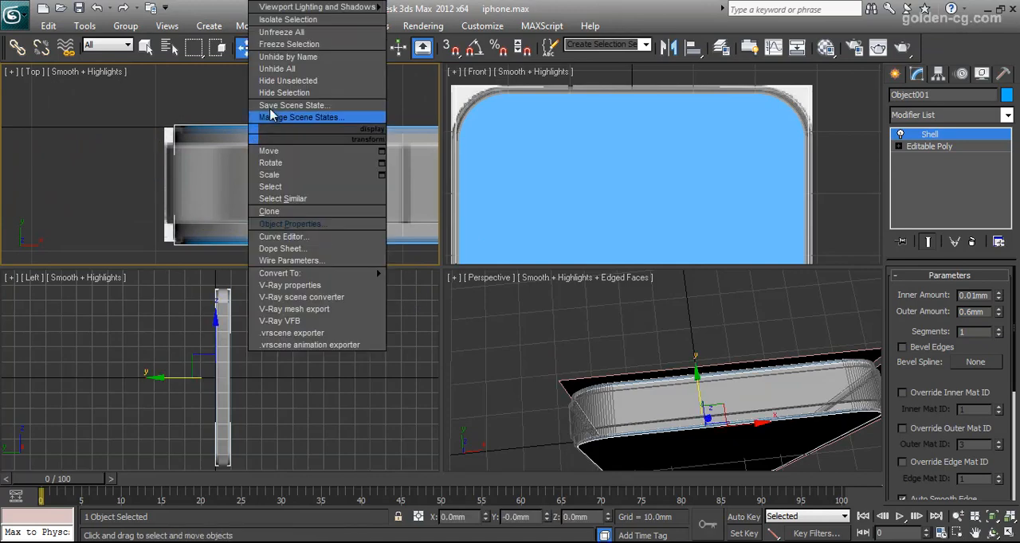
{"action": "left_click", "coordinate": [300, 23]}
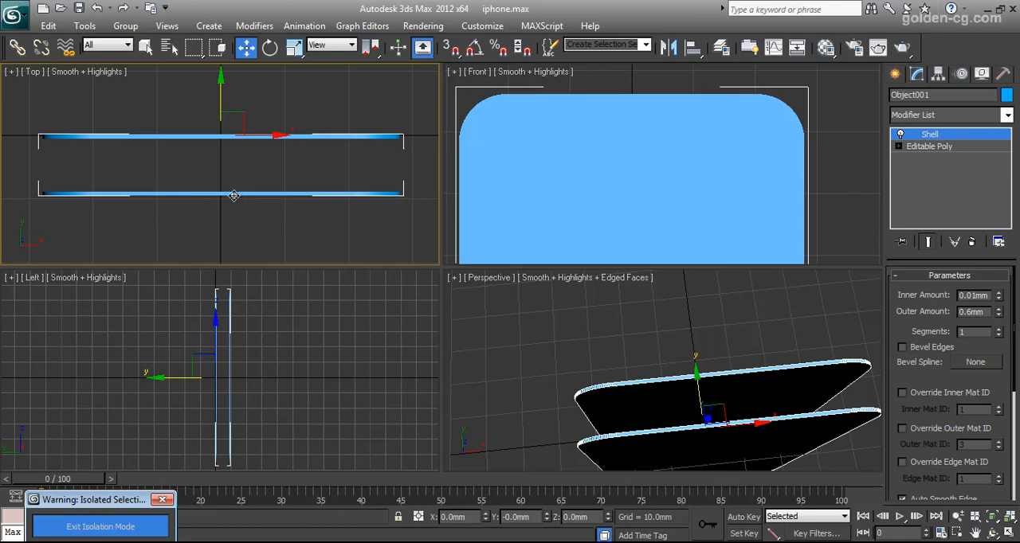
{"action": "right_click", "coordinate": [234, 195]}
{"action": "mouse_move", "coordinate": [267, 333]}
{"action": "left_click", "coordinate": [399, 341]}
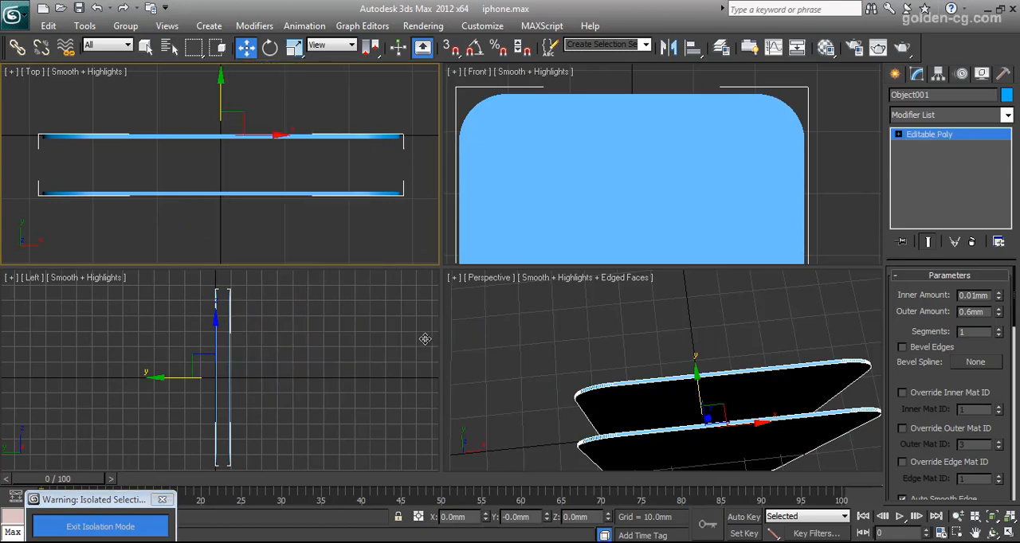
- Detach the front panel element as its own object, not as a clone, and deselect everything
{"action": "left_click", "coordinate": [982, 293]}
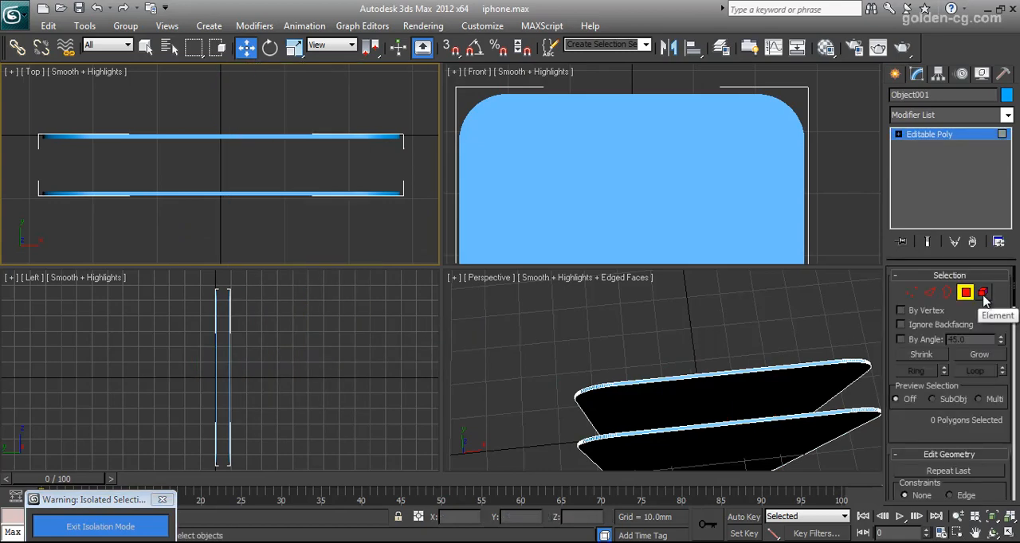
{"action": "left_click_drag", "start_coordinate": [15, 180], "coordinate": [403, 227]}
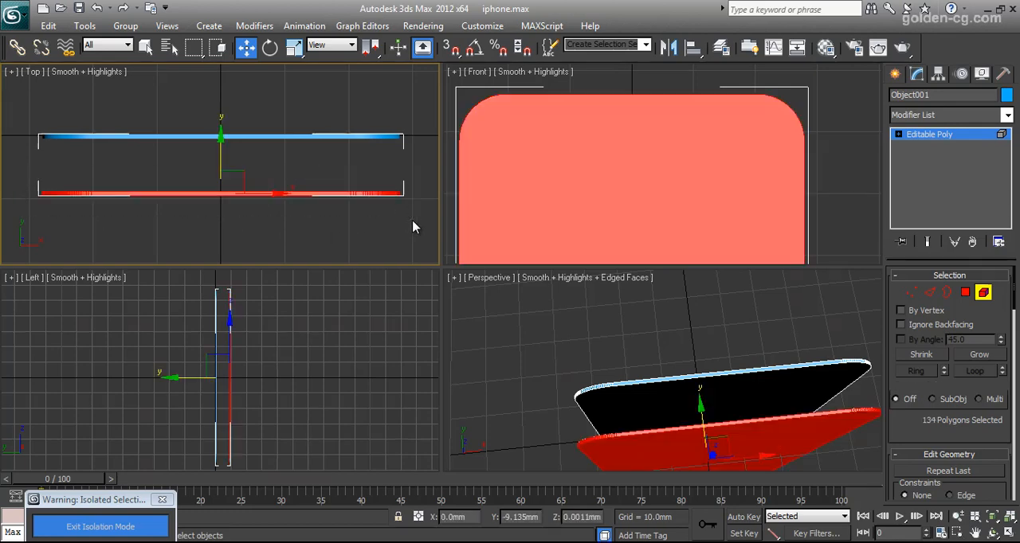
{"action": "scroll", "coordinate": [927, 423], "scroll_direction": "down", "scroll_amount": 6}
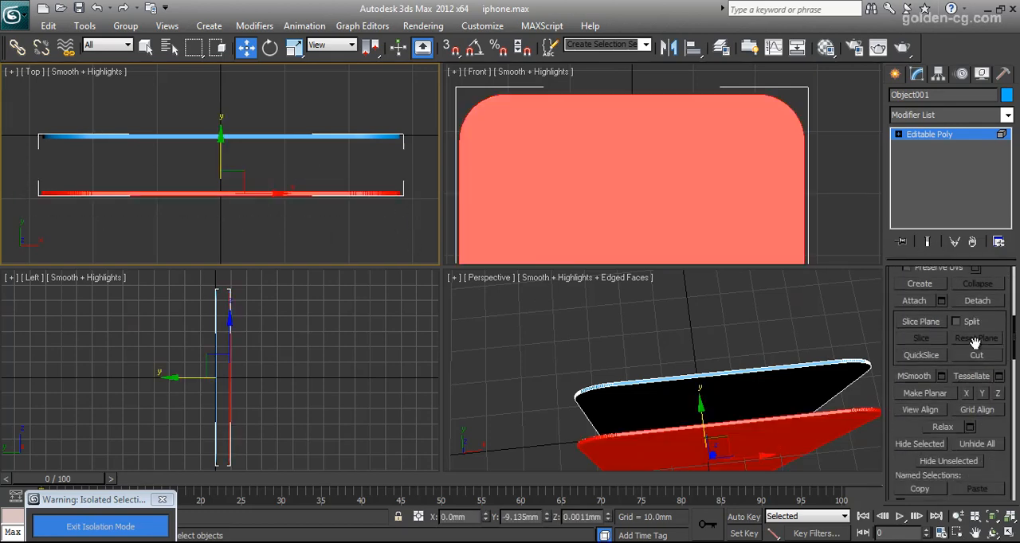
{"action": "left_click", "coordinate": [977, 301]}
{"action": "left_click", "coordinate": [461, 302]}
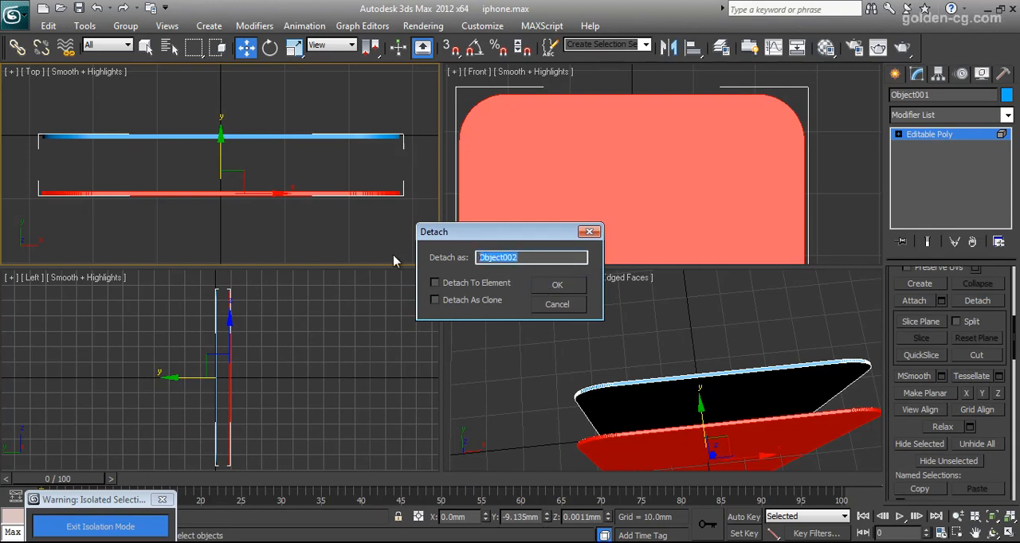
{"action": "type", "text": "p"}
{"action": "left_click", "coordinate": [569, 287]}
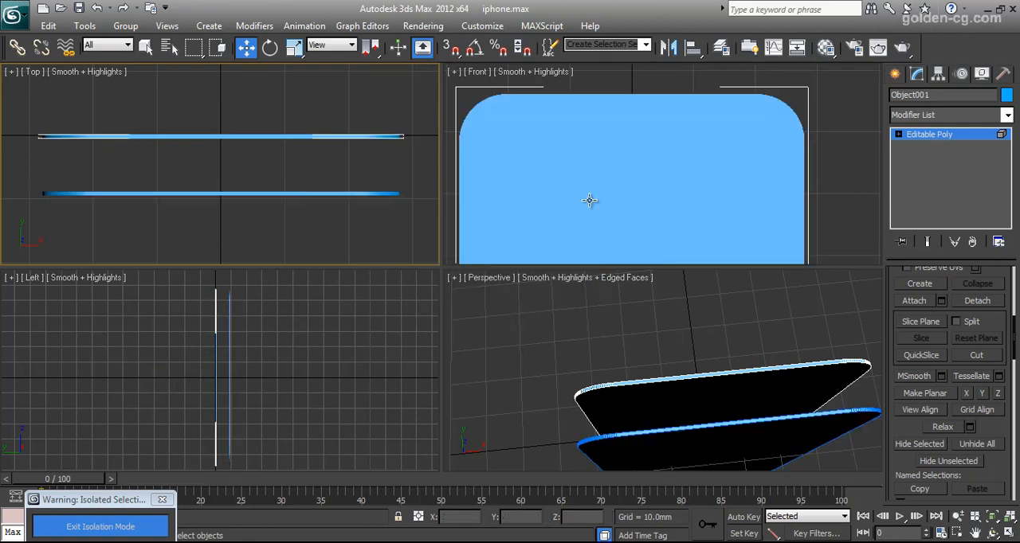
{"action": "left_click", "coordinate": [959, 140]}
{"action": "left_click", "coordinate": [265, 159]}
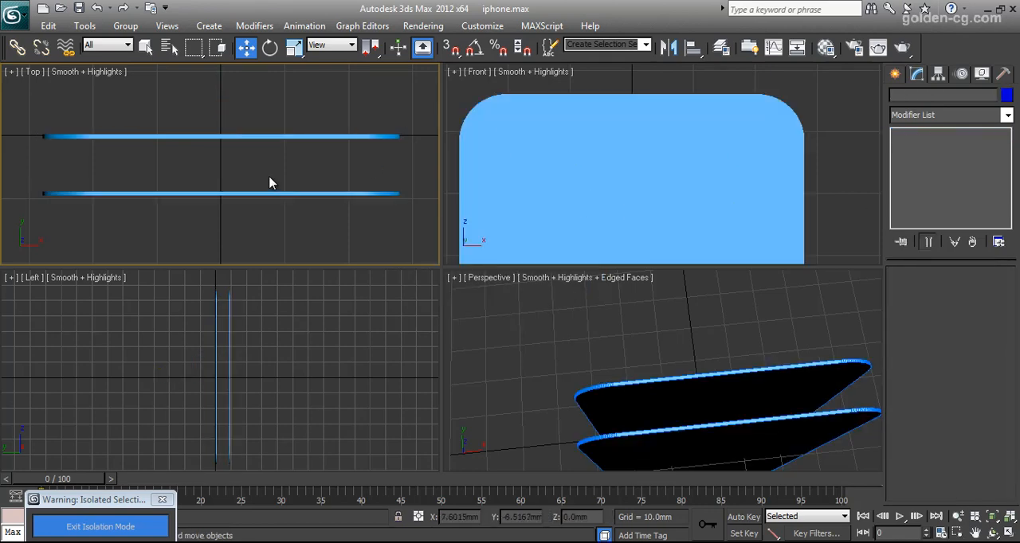
- Exit isolation mode to bring back the iPhone body and reference images, then clear the selection
{"action": "left_click_drag", "start_coordinate": [229, 176], "coordinate": [267, 215]}
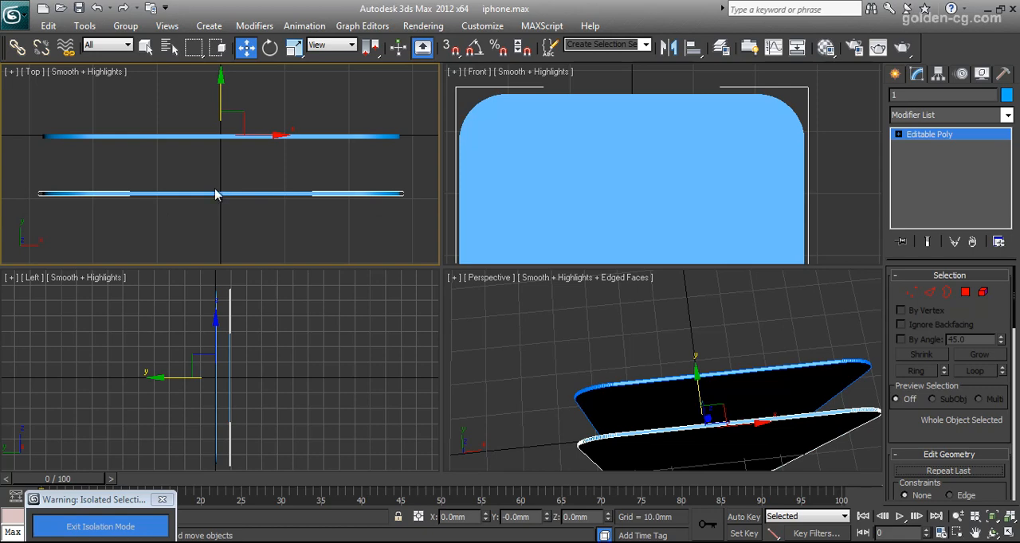
{"action": "left_click", "coordinate": [138, 520]}
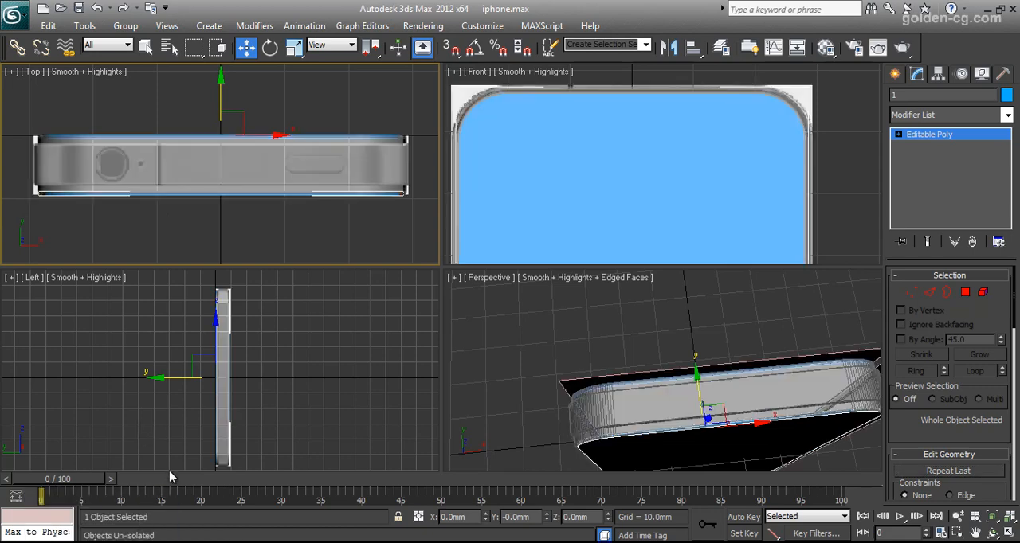
{"action": "left_click", "coordinate": [74, 142]}
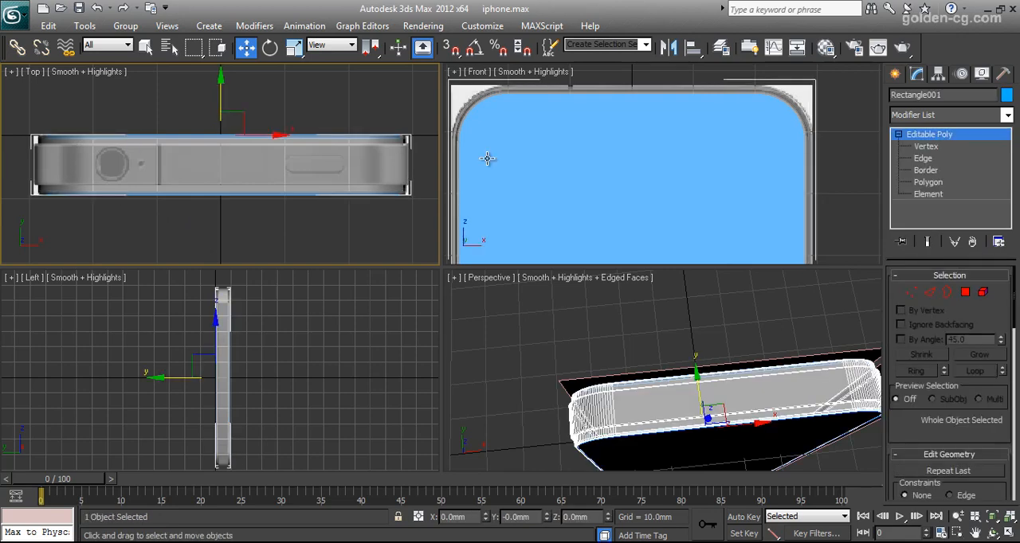
{"action": "scroll", "coordinate": [306, 343], "scroll_direction": "up", "scroll_amount": 1}
{"action": "middle_click_drag", "start_coordinate": [264, 311], "coordinate": [273, 428]}
{"action": "scroll", "coordinate": [272, 428], "scroll_direction": "up", "scroll_amount": 3}
{"action": "left_click", "coordinate": [307, 408]}
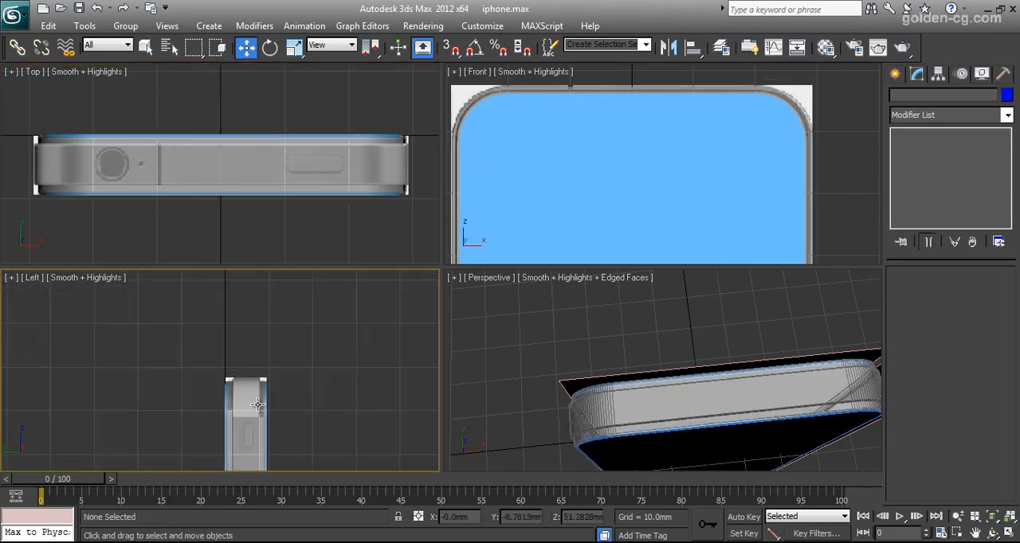
- Select the body, the back glass panel and the top reference image together and hide them, leaving the front panel
{"action": "left_click", "coordinate": [231, 391]}
{"action": "left_click_drag", "start_coordinate": [55, 124], "coordinate": [86, 150]}
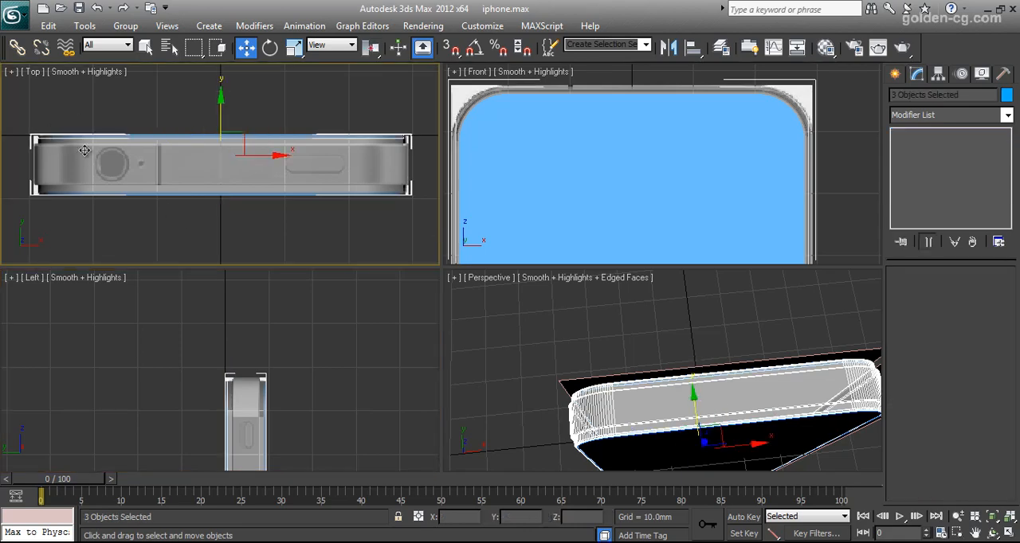
{"action": "scroll", "coordinate": [125, 189], "scroll_direction": "down", "scroll_amount": 4}
{"action": "scroll", "coordinate": [128, 192], "scroll_direction": "up", "scroll_amount": 3}
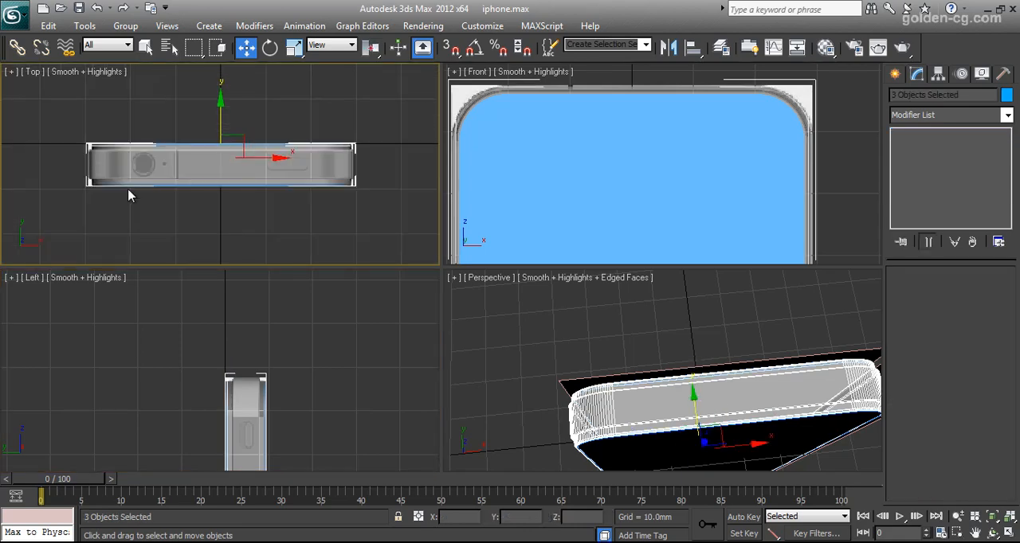
{"action": "right_click", "coordinate": [567, 384]}
{"action": "right_click", "coordinate": [228, 391]}
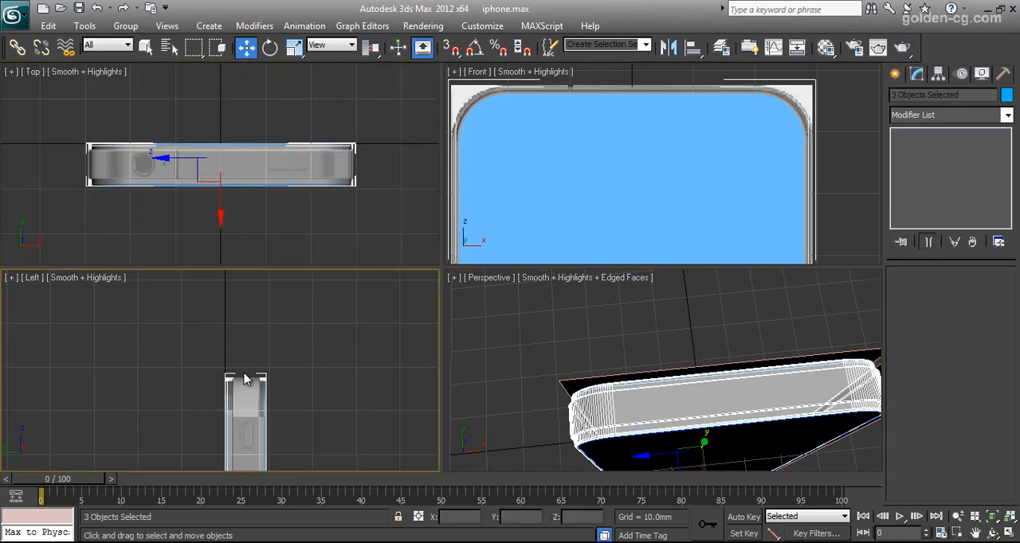
{"action": "right_click", "coordinate": [253, 332]}
{"action": "left_click", "coordinate": [274, 296]}
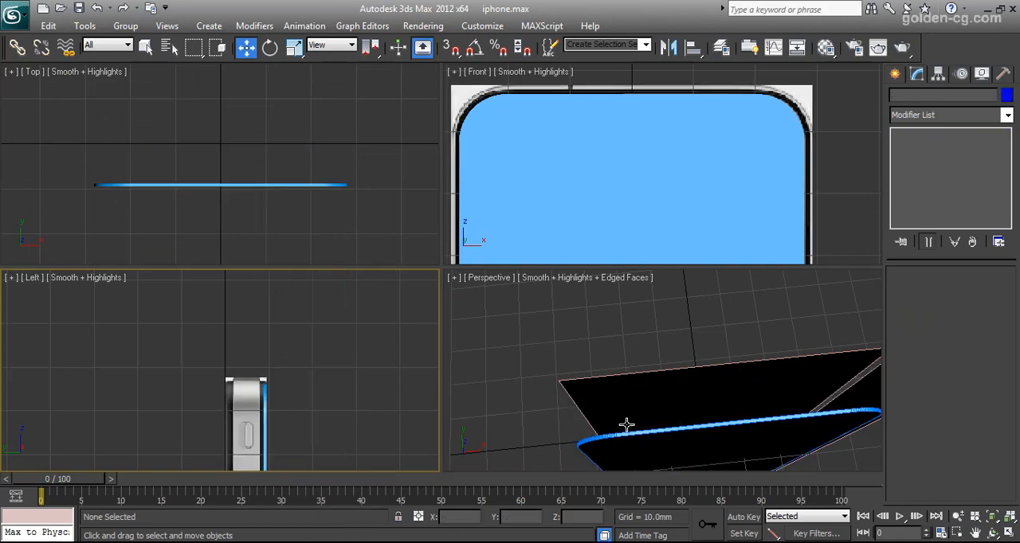
- Select the front glass panel and turn the perspective view to face its front surface
{"action": "left_click", "coordinate": [655, 435]}
{"action": "middle_click_drag", "start_coordinate": [666, 432], "coordinate": [777, 449], "text": "alt"}
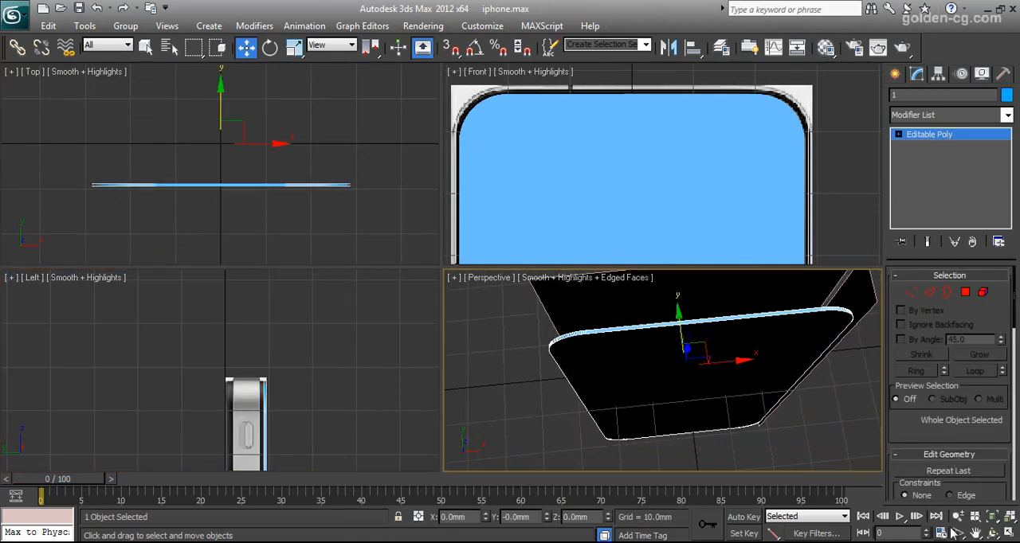
{"action": "left_click", "coordinate": [988, 534]}
{"action": "left_click_drag", "start_coordinate": [699, 416], "coordinate": [662, 320]}
{"action": "scroll", "coordinate": [567, 168], "scroll_direction": "down", "scroll_amount": 3}
{"action": "middle_click_drag", "start_coordinate": [611, 193], "coordinate": [651, 139]}
{"action": "scroll", "coordinate": [651, 140], "scroll_direction": "down", "scroll_amount": 3}
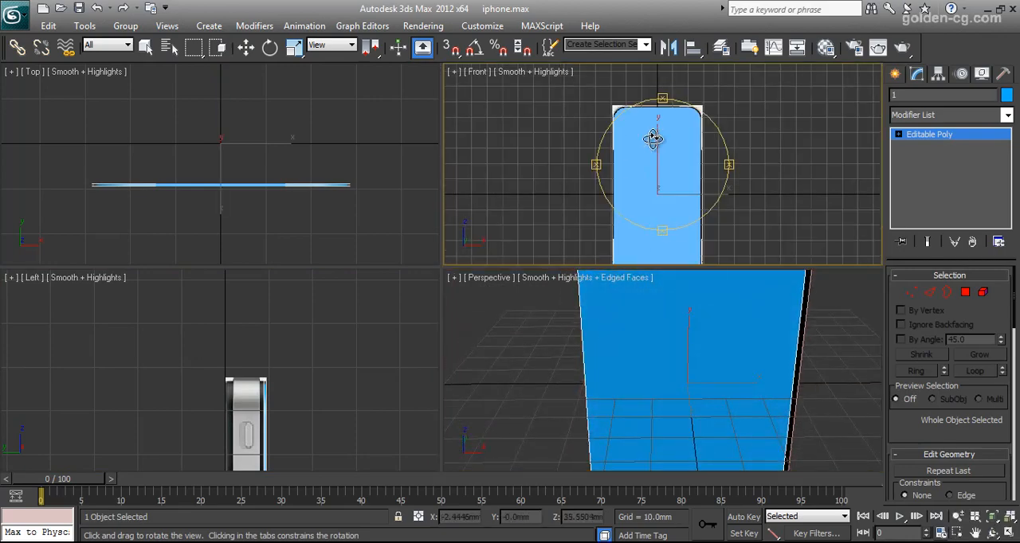